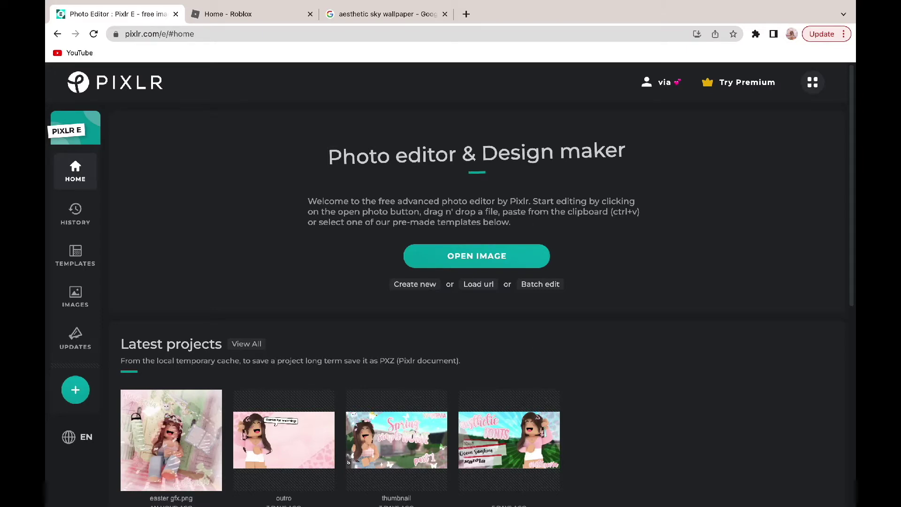
Step: From the Pixlr E home page, bring up the file dialog listing the 'vintage via 2022' folder
{"action": "left_click", "coordinate": [75, 389]}
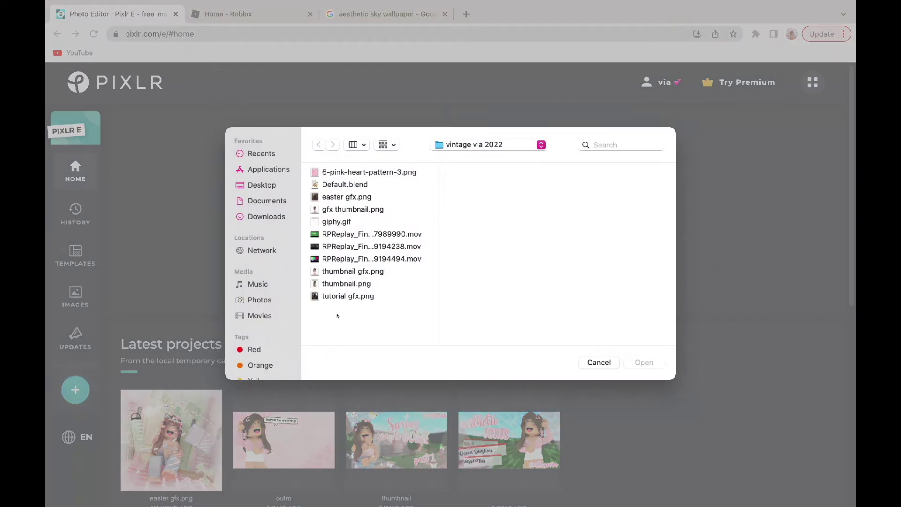
Step: Open tutorial gfx.png, the 1080 x 1080 Roblox garden scene, and pick the Arrange tool
{"action": "left_click", "coordinate": [348, 295]}
{"action": "double_click", "coordinate": [348, 296]}
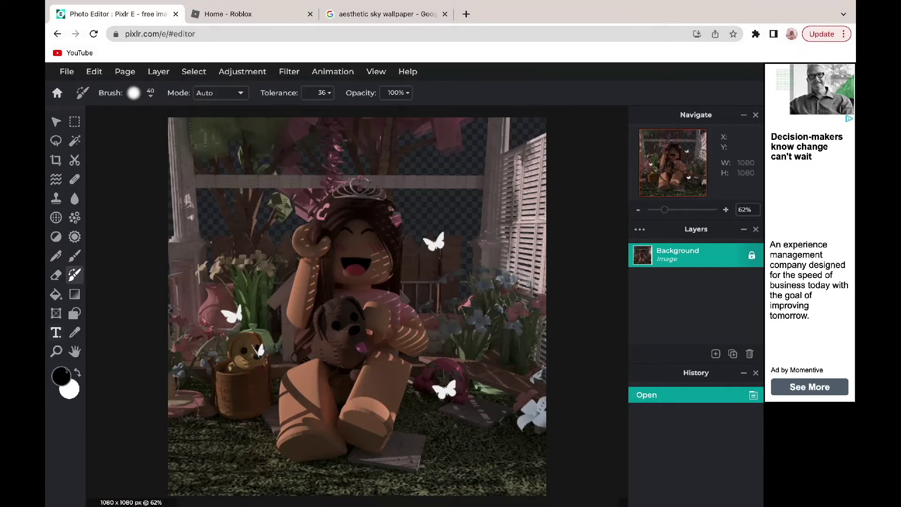
{"action": "left_click", "coordinate": [55, 121]}
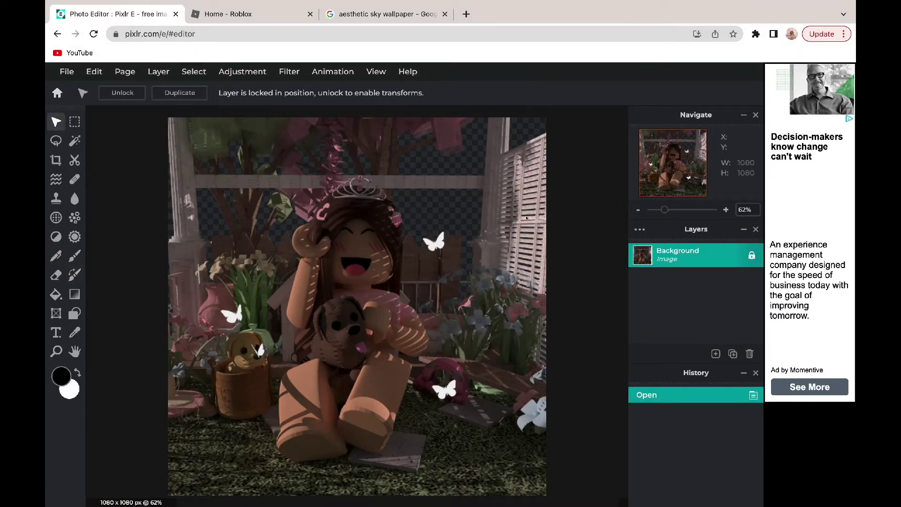
Step: Add an empty Layer 2 above the Background, then select the Background layer
{"action": "left_click", "coordinate": [714, 354]}
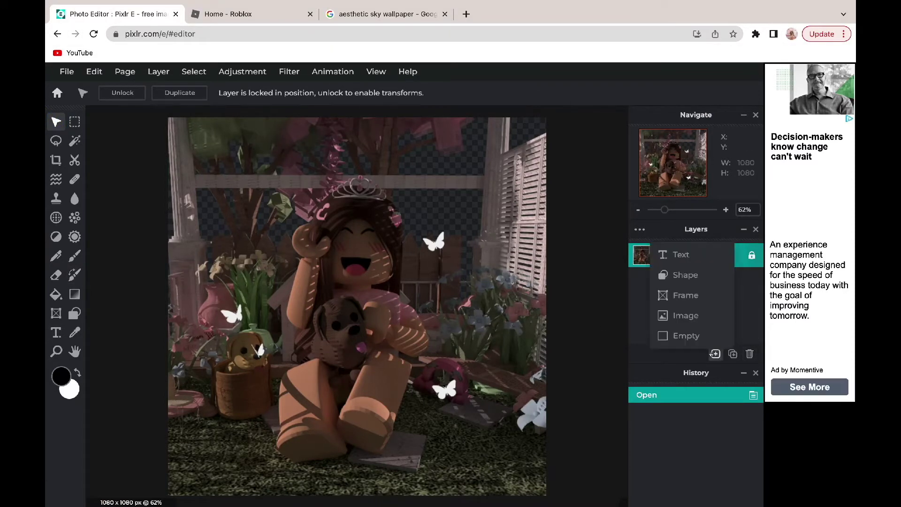
{"action": "mouse_move", "coordinate": [713, 352]}
{"action": "left_click", "coordinate": [697, 338]}
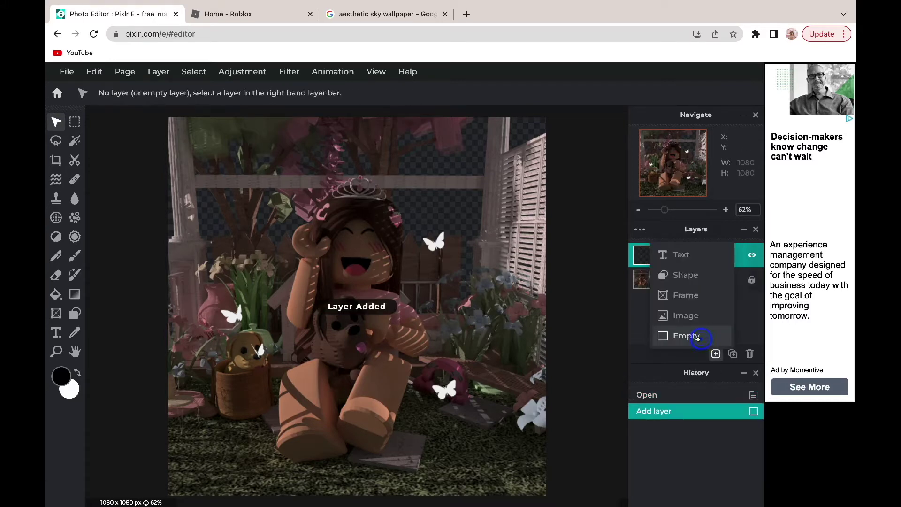
{"action": "left_click", "coordinate": [696, 279]}
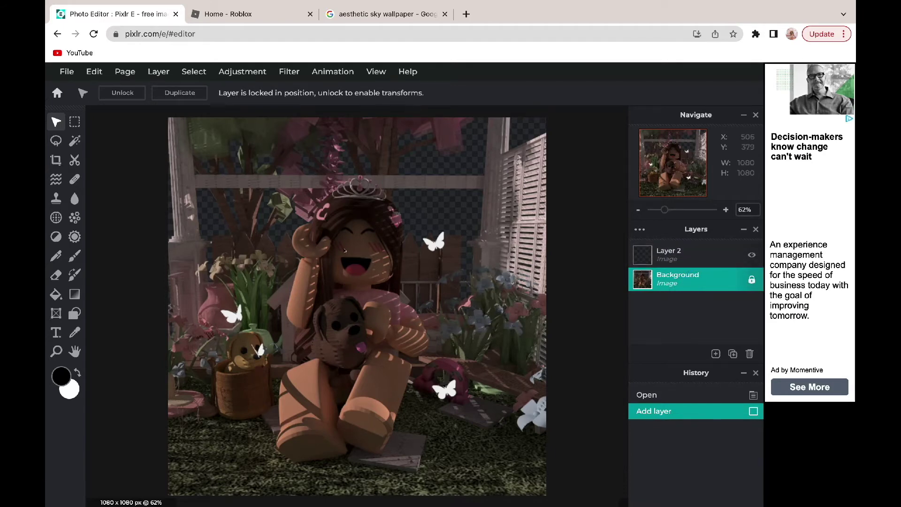
Step: Adjust the canvas zoom and switch to the 'aesthetic sky wallpaper' search results
{"action": "scroll", "coordinate": [345, 251], "scroll_direction": "down", "scroll_amount": 3}
{"action": "scroll", "coordinate": [345, 251], "scroll_direction": "up", "scroll_amount": 3}
{"action": "scroll", "coordinate": [345, 251], "scroll_direction": "down", "scroll_amount": 1}
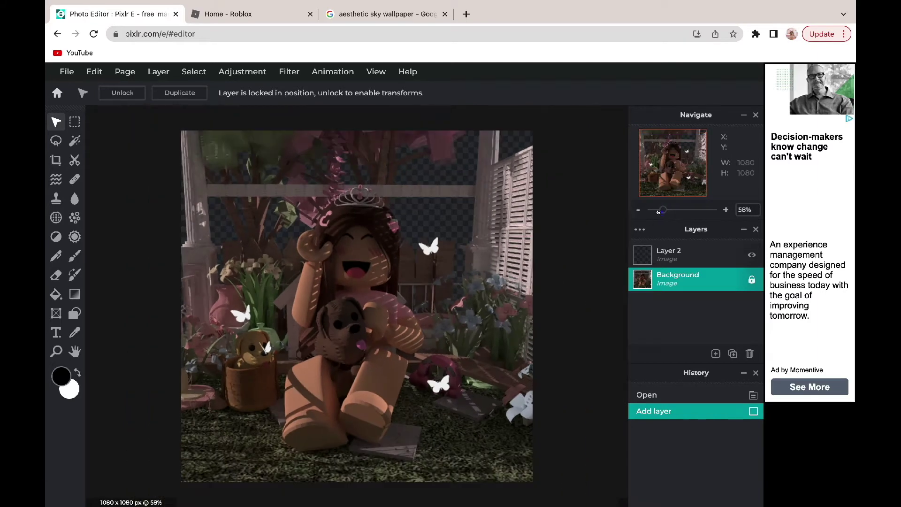
{"action": "left_click_drag", "start_coordinate": [658, 213], "coordinate": [663, 211]}
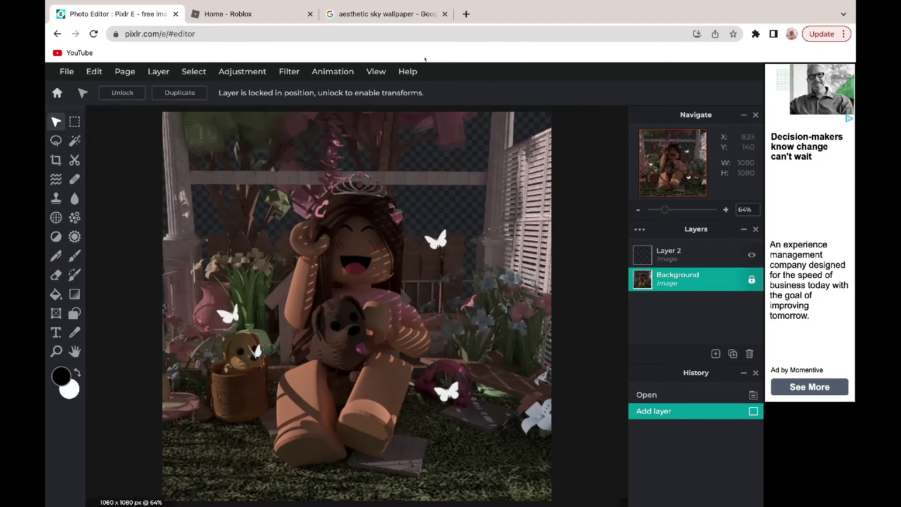
{"action": "left_click", "coordinate": [414, 14]}
Step: Browse the Google Images results and copy the pastel blue aesthetic sky image
{"action": "left_click", "coordinate": [198, 123]}
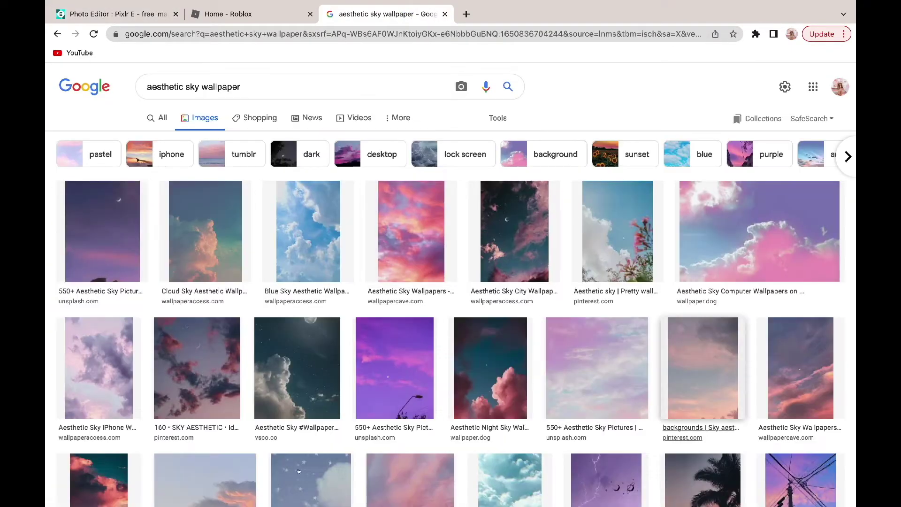
{"action": "scroll", "coordinate": [448, 487], "scroll_direction": "down", "scroll_amount": 1}
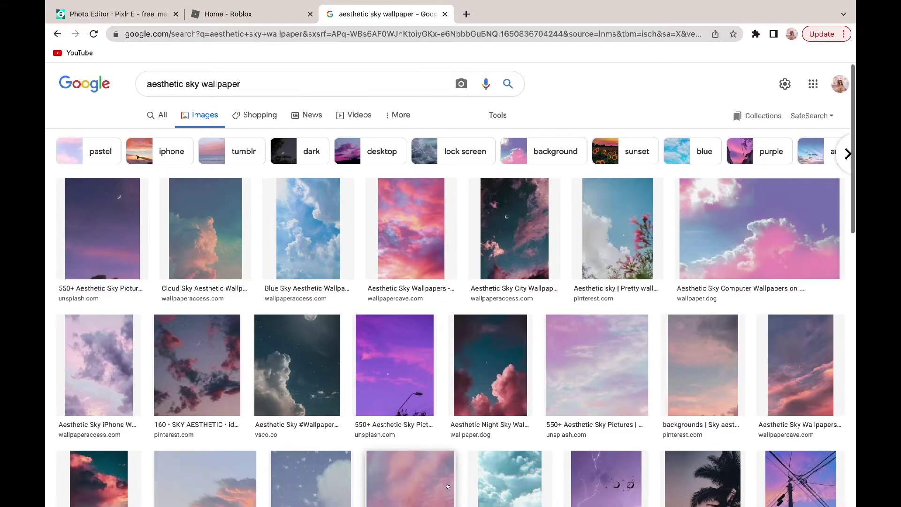
{"action": "scroll", "coordinate": [447, 486], "scroll_direction": "down", "scroll_amount": 2}
{"action": "scroll", "coordinate": [469, 328], "scroll_direction": "up", "scroll_amount": 2}
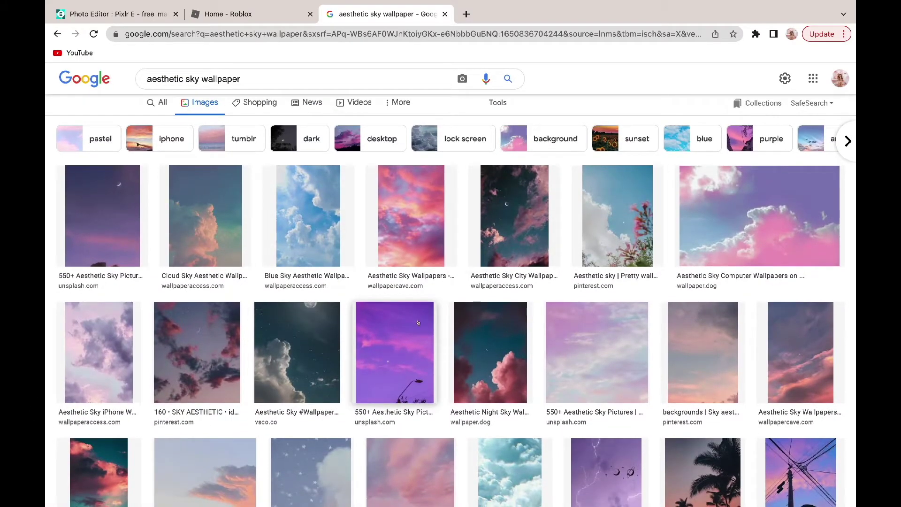
{"action": "scroll", "coordinate": [418, 322], "scroll_direction": "down", "scroll_amount": 15}
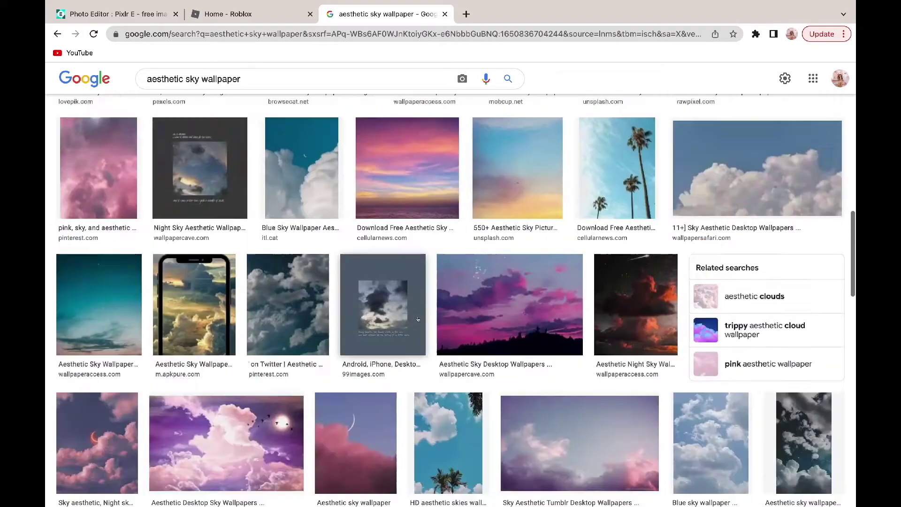
{"action": "scroll", "coordinate": [420, 320], "scroll_direction": "down", "scroll_amount": 12}
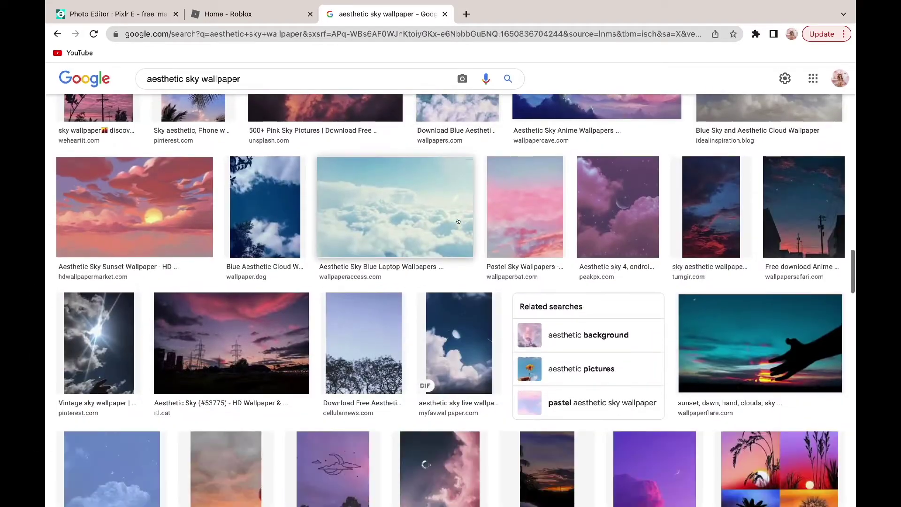
{"action": "left_click", "coordinate": [404, 227]}
{"action": "scroll", "coordinate": [657, 282], "scroll_direction": "down", "scroll_amount": 4}
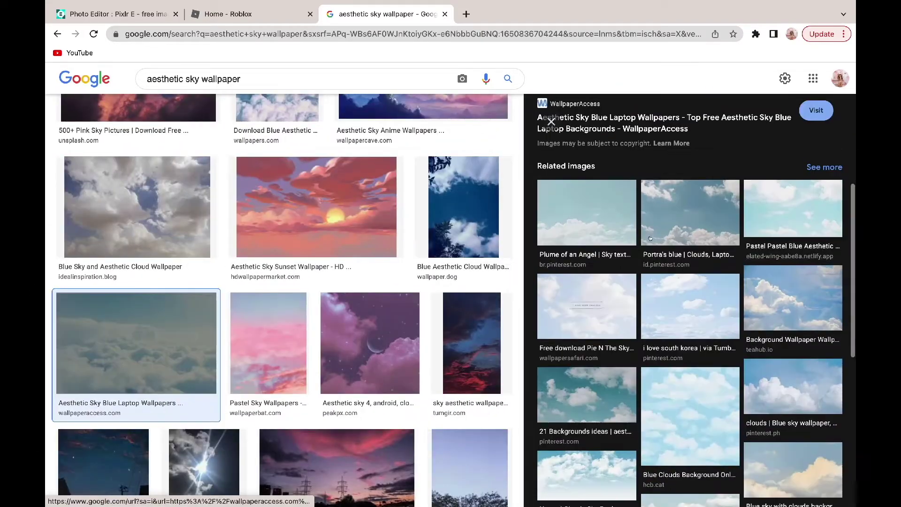
{"action": "left_click", "coordinate": [593, 223]}
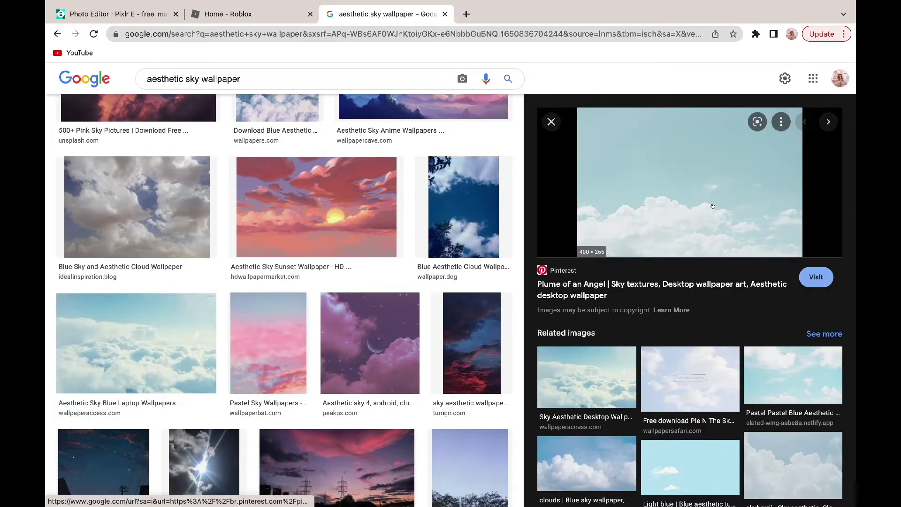
{"action": "left_click", "coordinate": [797, 360]}
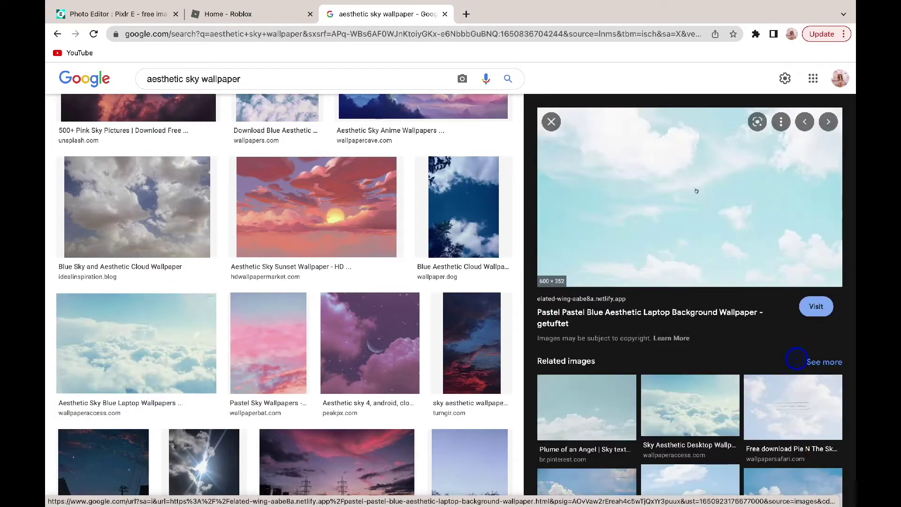
{"action": "right_click", "coordinate": [677, 148]}
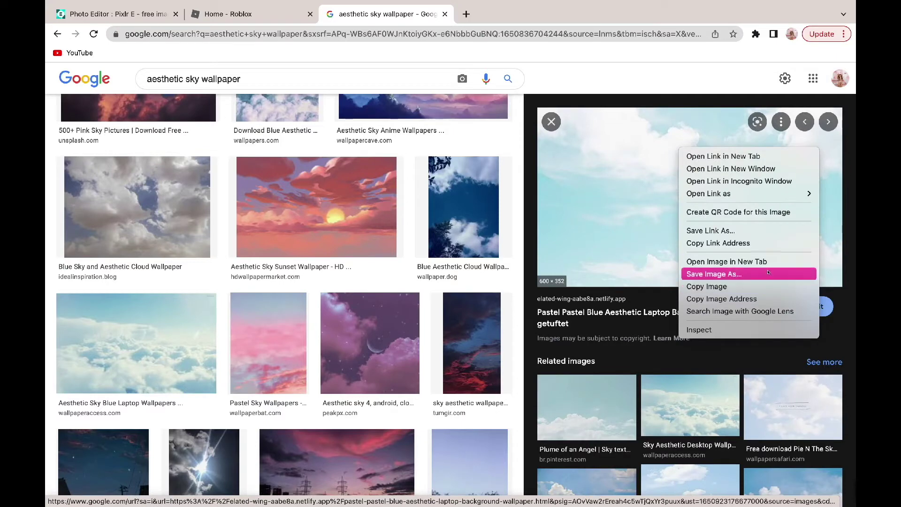
{"action": "left_click", "coordinate": [765, 286]}
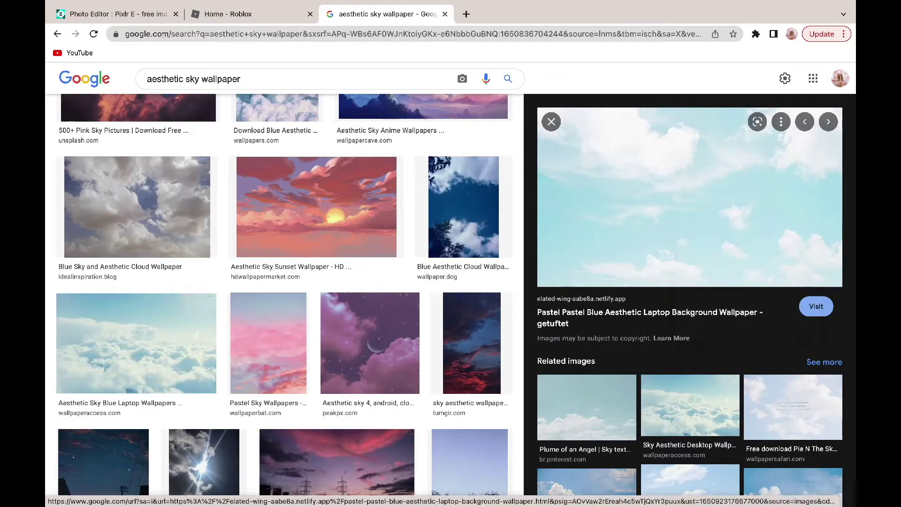
Step: Re-copy the pastel sky image and paste it into Pixlr as a new layer
{"action": "left_click", "coordinate": [116, 5]}
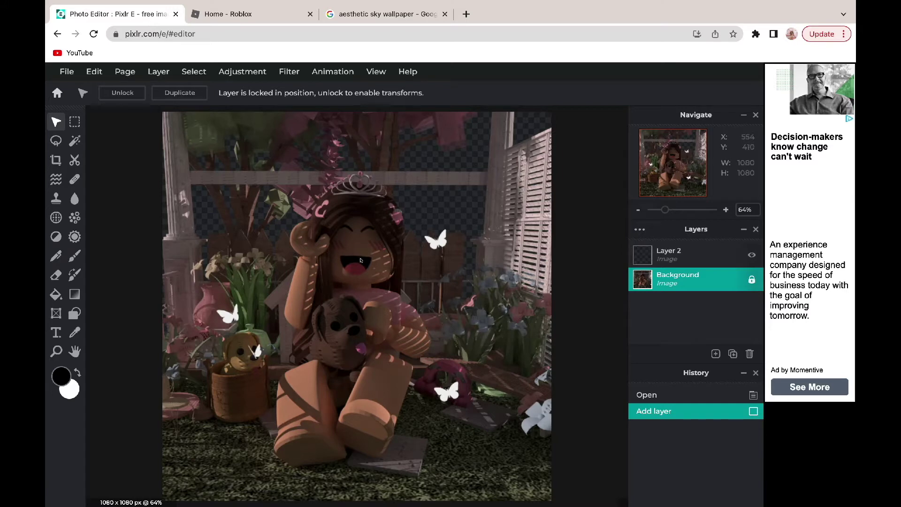
{"action": "left_click", "coordinate": [364, 18]}
{"action": "right_click", "coordinate": [580, 200]}
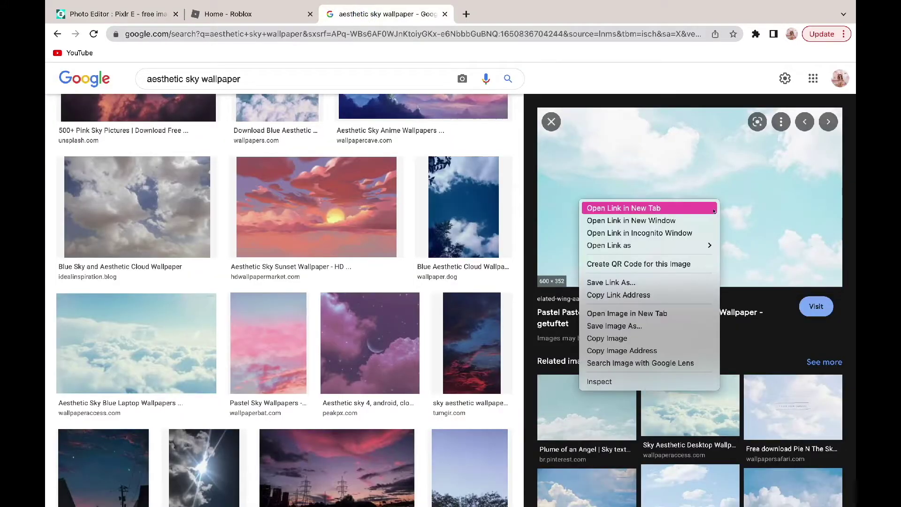
{"action": "left_click", "coordinate": [624, 339]}
{"action": "left_click", "coordinate": [123, 15]}
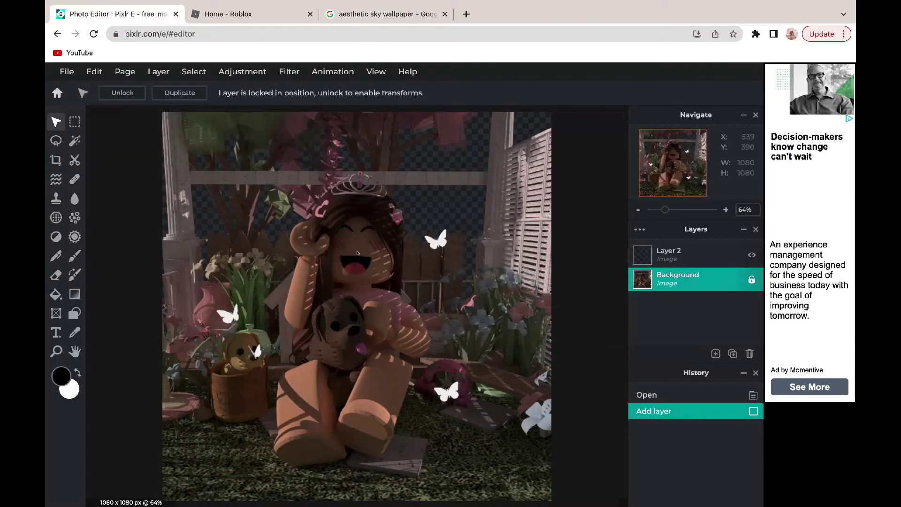
{"action": "key", "text": "ctrl+v"}
Step: Enlarge the sky across the upper canvas and move the Background layer above it
{"action": "left_click_drag", "start_coordinate": [249, 242], "coordinate": [87, 144]}
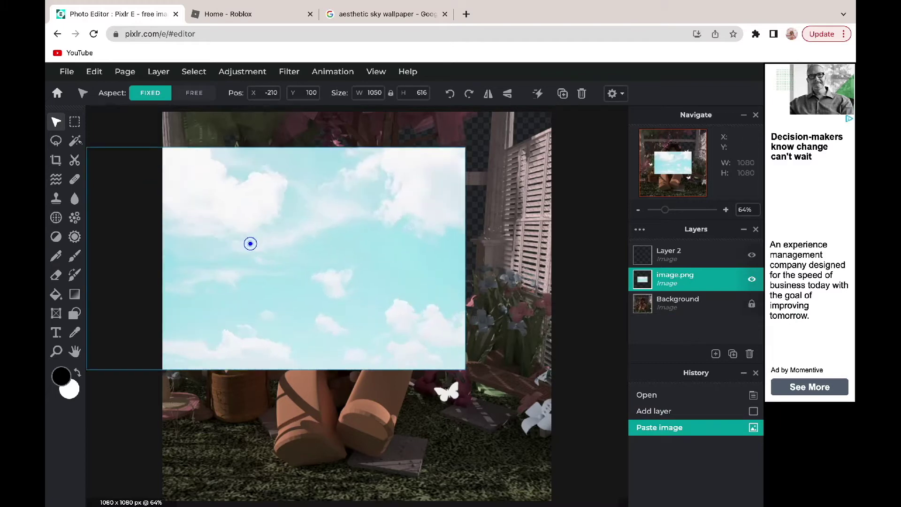
{"action": "left_click_drag", "start_coordinate": [460, 146], "coordinate": [461, 147]}
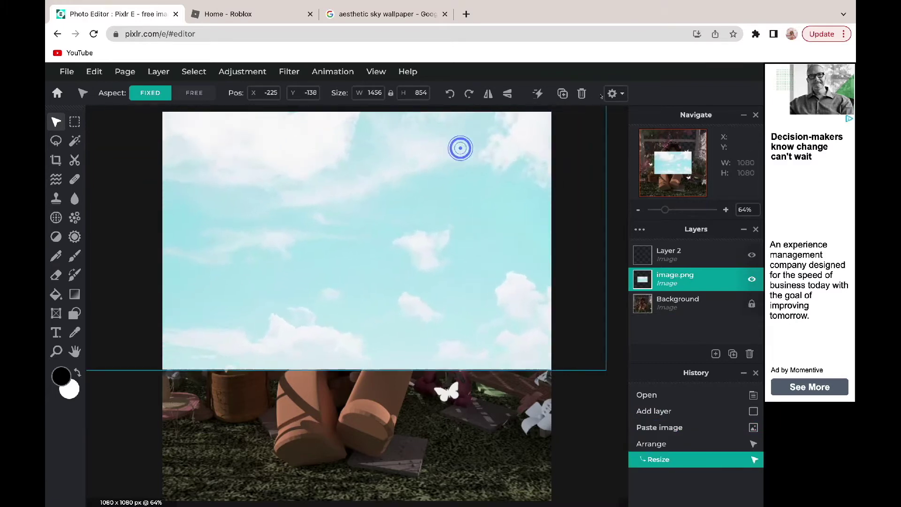
{"action": "left_click_drag", "start_coordinate": [462, 187], "coordinate": [475, 225]}
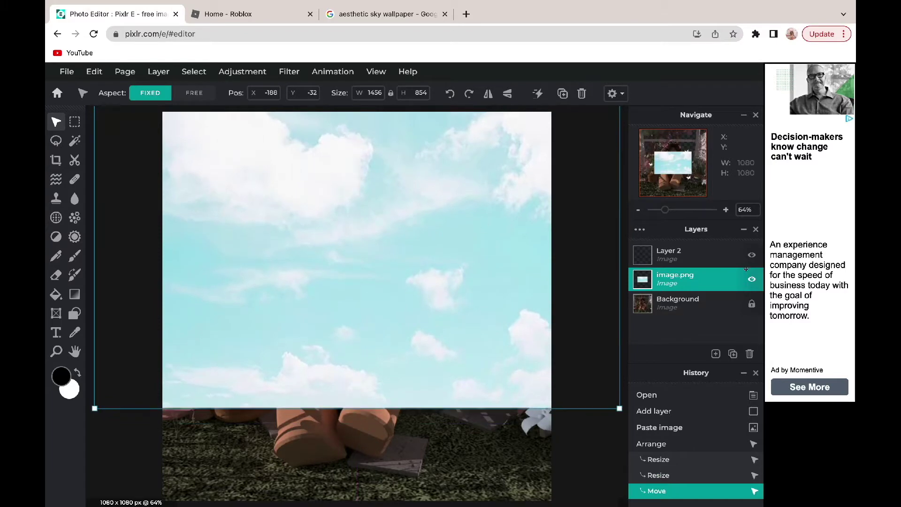
{"action": "left_click_drag", "start_coordinate": [690, 304], "coordinate": [698, 282]}
{"action": "left_click", "coordinate": [697, 298]}
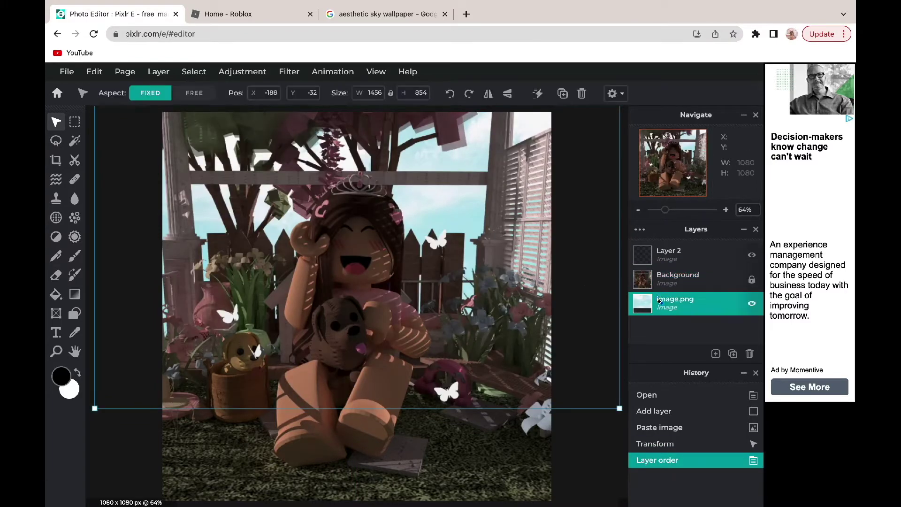
Step: Lock the image.png sky layer in place, then select Layer 2
{"action": "left_click", "coordinate": [750, 303]}
{"action": "left_click", "coordinate": [618, 425]}
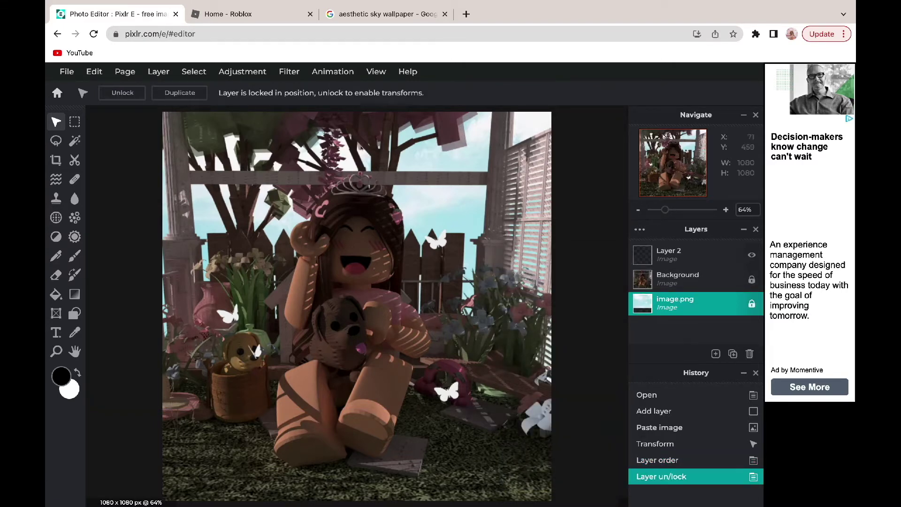
{"action": "left_click", "coordinate": [666, 281]}
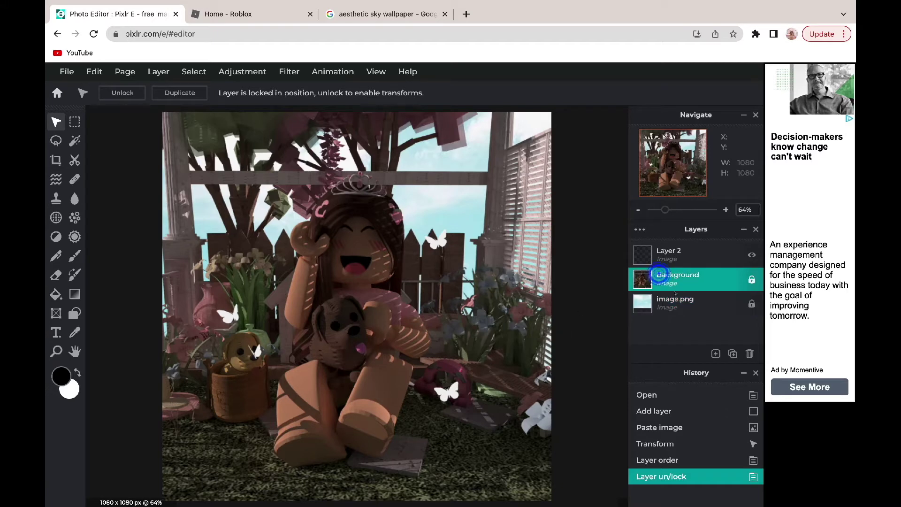
{"action": "left_click", "coordinate": [673, 258]}
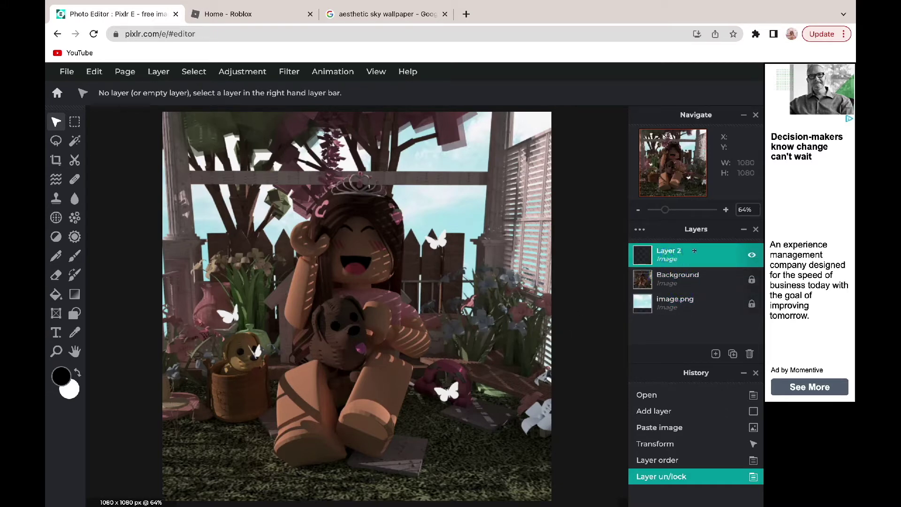
Step: Choose the Brush tool, keeping the colour black
{"action": "left_click", "coordinate": [75, 255]}
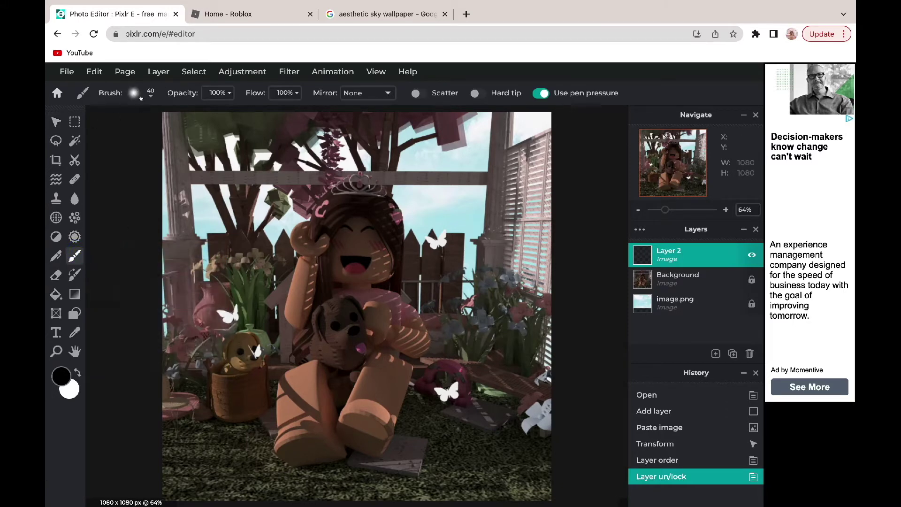
{"action": "left_click", "coordinate": [62, 377]}
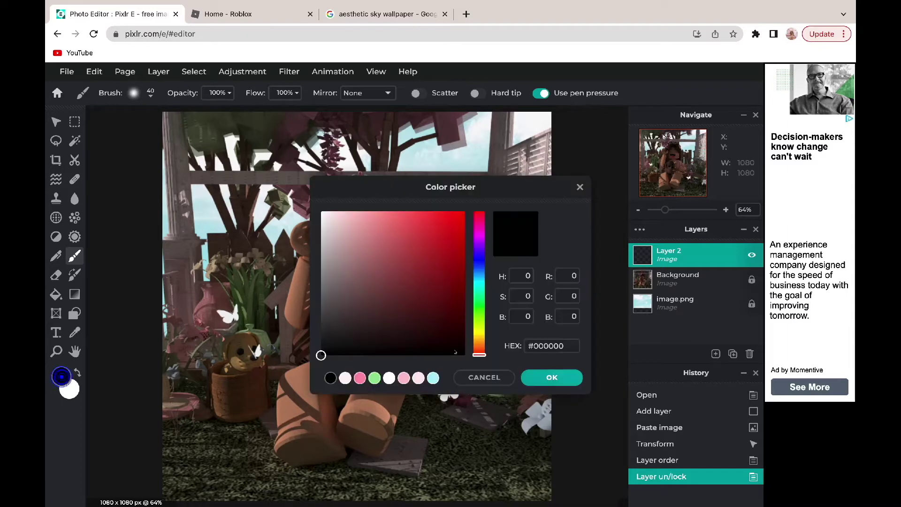
{"action": "left_click", "coordinate": [559, 383]}
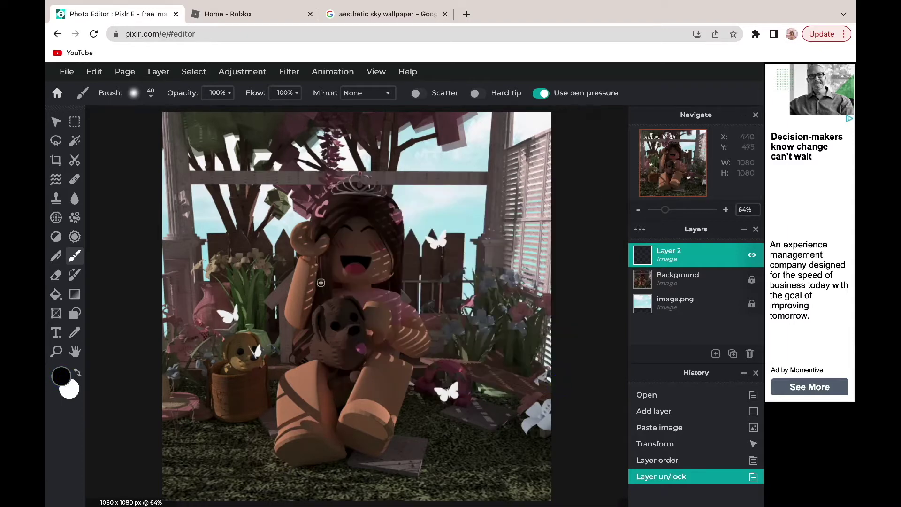
{"action": "scroll", "coordinate": [334, 229], "scroll_direction": "up", "scroll_amount": 2}
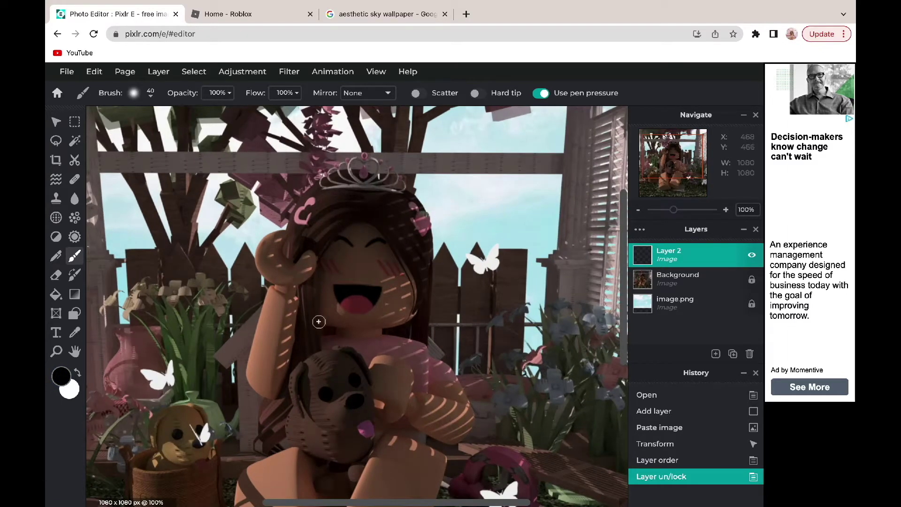
Step: Paint thick black outlines around the chin, face, hair and raised arm on Layer 2
{"action": "left_click_drag", "start_coordinate": [319, 322], "coordinate": [422, 311]}
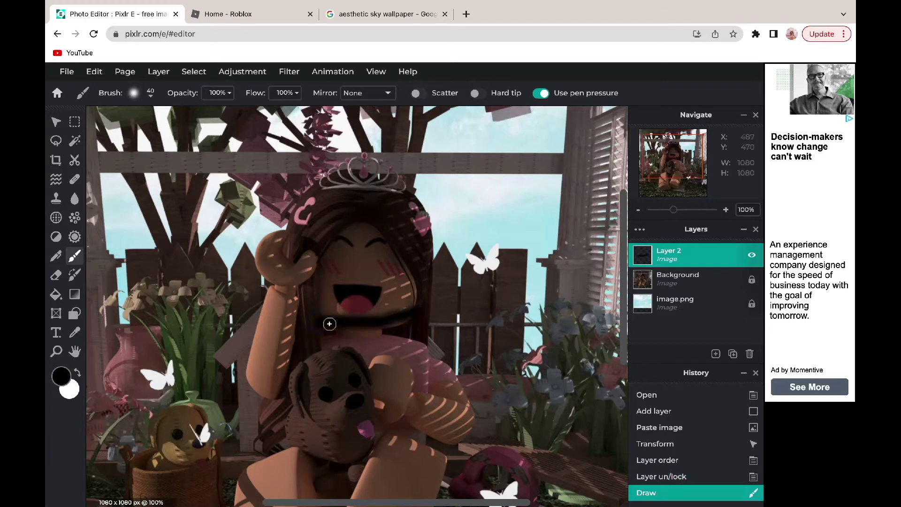
{"action": "mouse_move", "coordinate": [319, 283]}
{"action": "left_mouse_down"}
{"action": "mouse_move", "coordinate": [361, 230]}
{"action": "mouse_move", "coordinate": [415, 289]}
{"action": "mouse_move", "coordinate": [411, 311]}
{"action": "left_mouse_up"}
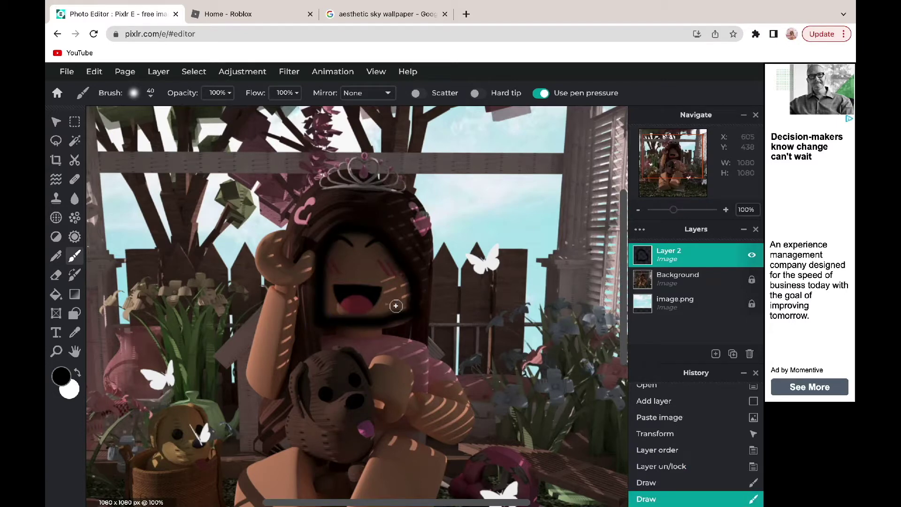
{"action": "mouse_move", "coordinate": [287, 228]}
{"action": "left_mouse_down"}
{"action": "mouse_move", "coordinate": [293, 204]}
{"action": "mouse_move", "coordinate": [350, 160]}
{"action": "mouse_move", "coordinate": [419, 201]}
{"action": "mouse_move", "coordinate": [433, 231]}
{"action": "mouse_move", "coordinate": [431, 354]}
{"action": "mouse_move", "coordinate": [462, 385]}
{"action": "mouse_move", "coordinate": [474, 416]}
{"action": "mouse_move", "coordinate": [466, 442]}
{"action": "mouse_move", "coordinate": [441, 440]}
{"action": "mouse_move", "coordinate": [405, 415]}
{"action": "mouse_move", "coordinate": [378, 416]}
{"action": "mouse_move", "coordinate": [378, 355]}
{"action": "mouse_move", "coordinate": [472, 415]}
{"action": "left_mouse_up"}
{"action": "left_click_drag", "start_coordinate": [430, 353], "coordinate": [425, 397]}
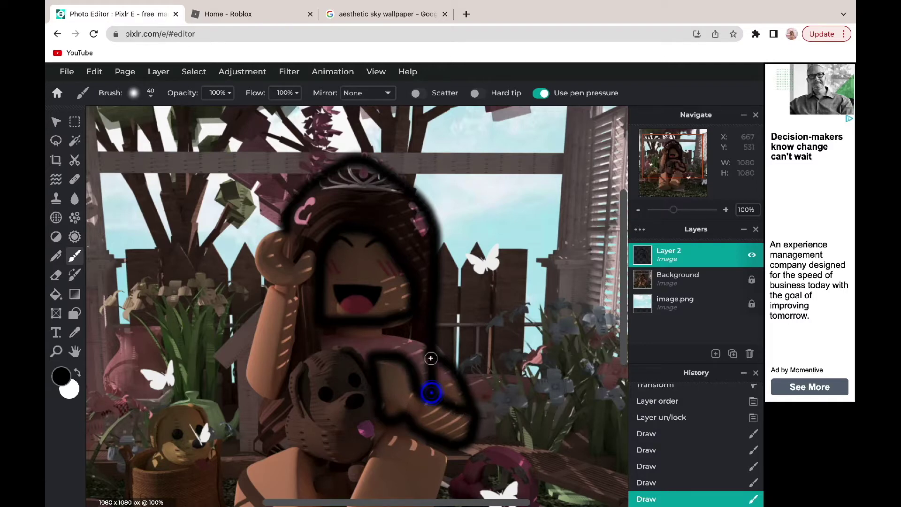
{"action": "left_click_drag", "start_coordinate": [432, 352], "coordinate": [378, 326]}
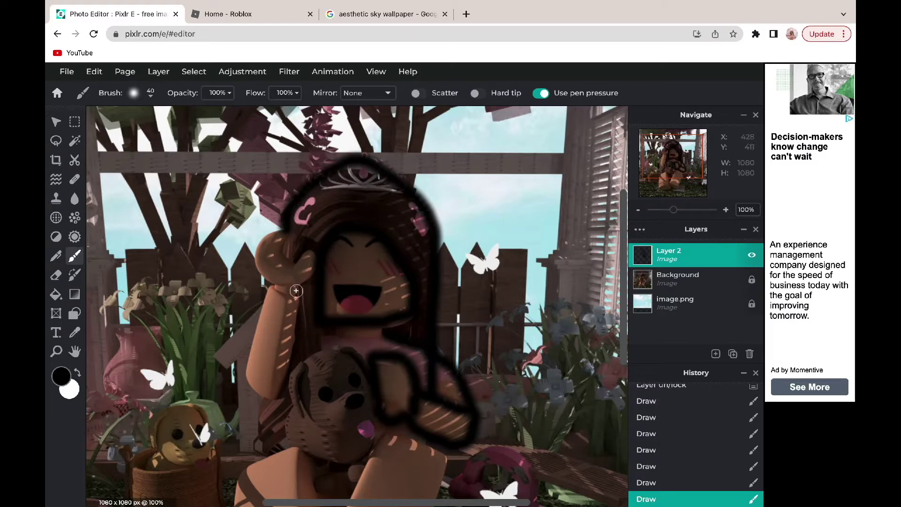
{"action": "mouse_move", "coordinate": [286, 392]}
{"action": "left_mouse_down"}
{"action": "mouse_move", "coordinate": [252, 382]}
{"action": "mouse_move", "coordinate": [252, 365]}
{"action": "mouse_move", "coordinate": [271, 286]}
{"action": "mouse_move", "coordinate": [263, 250]}
{"action": "mouse_move", "coordinate": [272, 236]}
{"action": "mouse_move", "coordinate": [286, 236]}
{"action": "mouse_move", "coordinate": [287, 261]}
{"action": "mouse_move", "coordinate": [308, 261]}
{"action": "mouse_move", "coordinate": [296, 293]}
{"action": "left_mouse_up"}
{"action": "scroll", "coordinate": [403, 293], "scroll_direction": "down", "scroll_amount": 5}
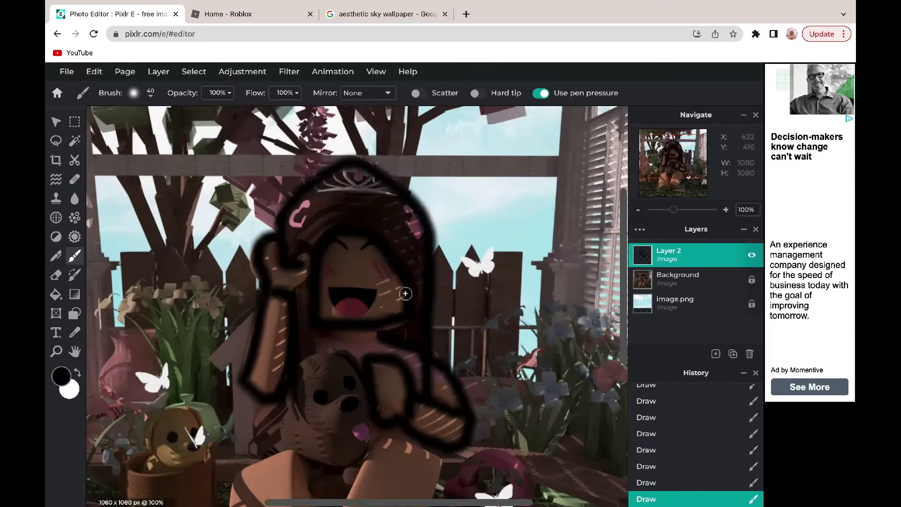
Step: Outline the top of the teddy bear and dot black features onto its face
{"action": "scroll", "coordinate": [334, 349], "scroll_direction": "up", "scroll_amount": 3}
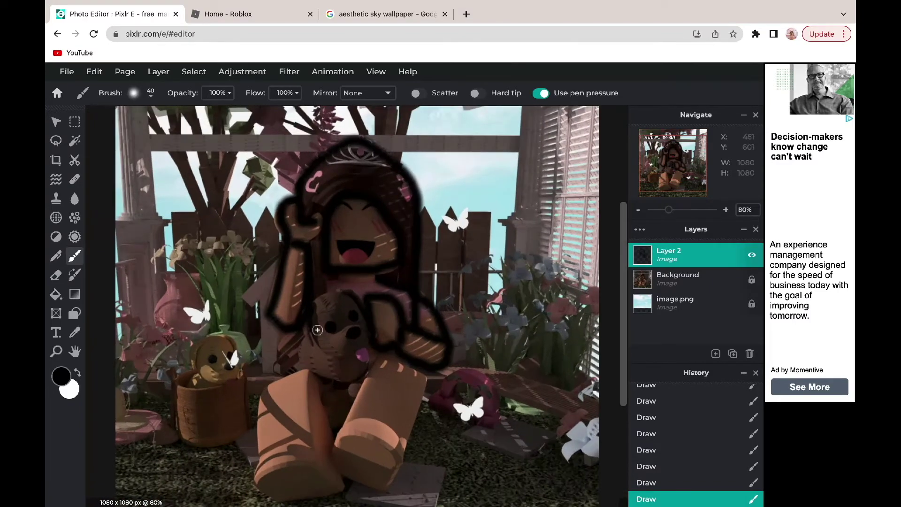
{"action": "mouse_move", "coordinate": [311, 301]}
{"action": "left_mouse_down"}
{"action": "mouse_move", "coordinate": [343, 297]}
{"action": "mouse_move", "coordinate": [363, 326]}
{"action": "mouse_move", "coordinate": [369, 378]}
{"action": "mouse_move", "coordinate": [351, 396]}
{"action": "mouse_move", "coordinate": [297, 357]}
{"action": "mouse_move", "coordinate": [314, 316]}
{"action": "left_mouse_up"}
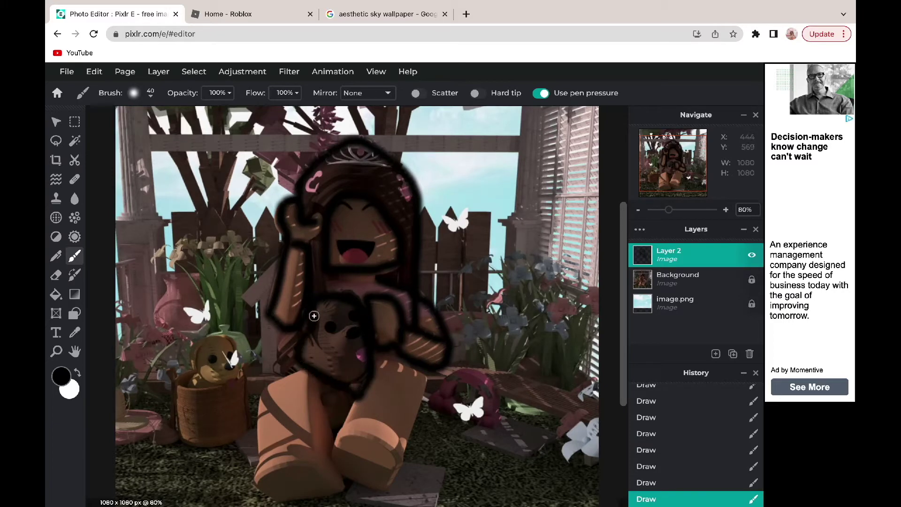
{"action": "left_click", "coordinate": [352, 319]}
{"action": "left_click", "coordinate": [357, 357]}
{"action": "left_click", "coordinate": [318, 343]}
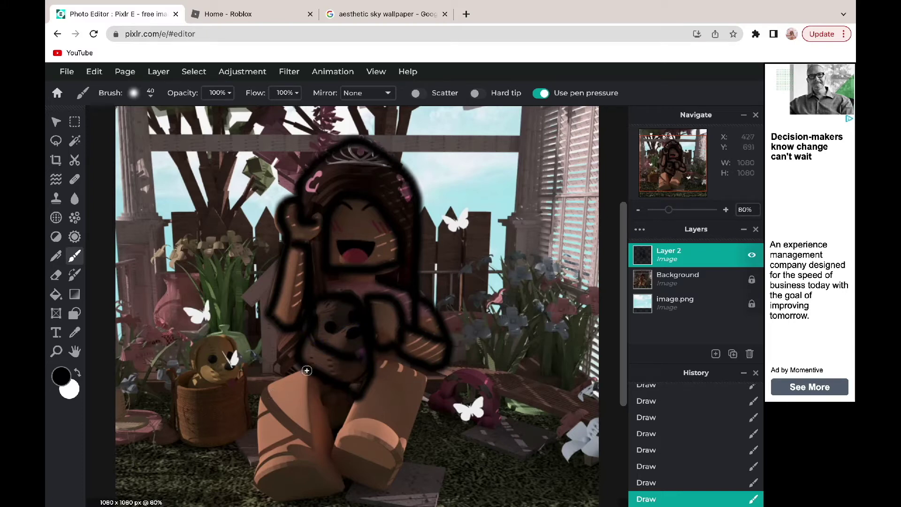
Step: Trace black outlines along the edges of the character's legs
{"action": "mouse_move", "coordinate": [306, 371]}
{"action": "left_mouse_down"}
{"action": "mouse_move", "coordinate": [287, 373]}
{"action": "mouse_move", "coordinate": [259, 394]}
{"action": "mouse_move", "coordinate": [259, 470]}
{"action": "mouse_move", "coordinate": [271, 499]}
{"action": "mouse_move", "coordinate": [350, 491]}
{"action": "mouse_move", "coordinate": [316, 379]}
{"action": "left_mouse_up"}
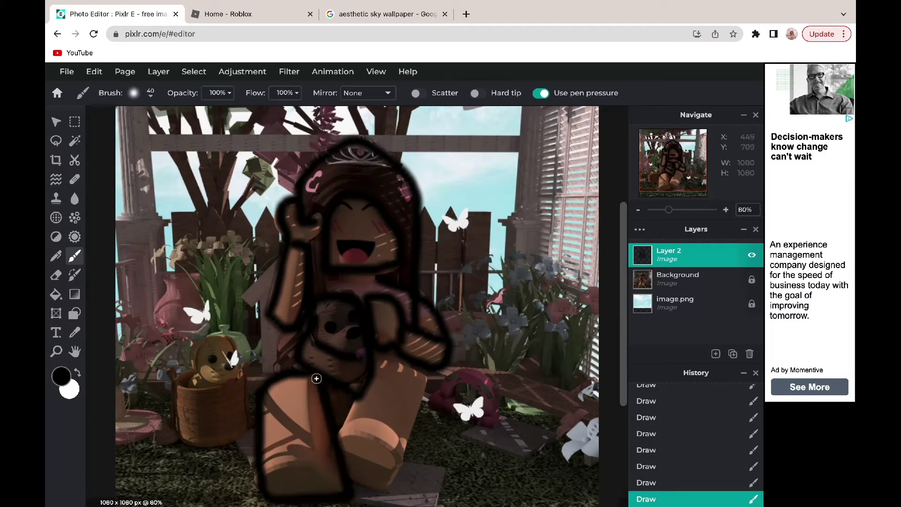
{"action": "mouse_move", "coordinate": [314, 440]}
{"action": "left_mouse_down"}
{"action": "mouse_move", "coordinate": [279, 448]}
{"action": "mouse_move", "coordinate": [312, 387]}
{"action": "mouse_move", "coordinate": [314, 453]}
{"action": "mouse_move", "coordinate": [269, 454]}
{"action": "left_mouse_up"}
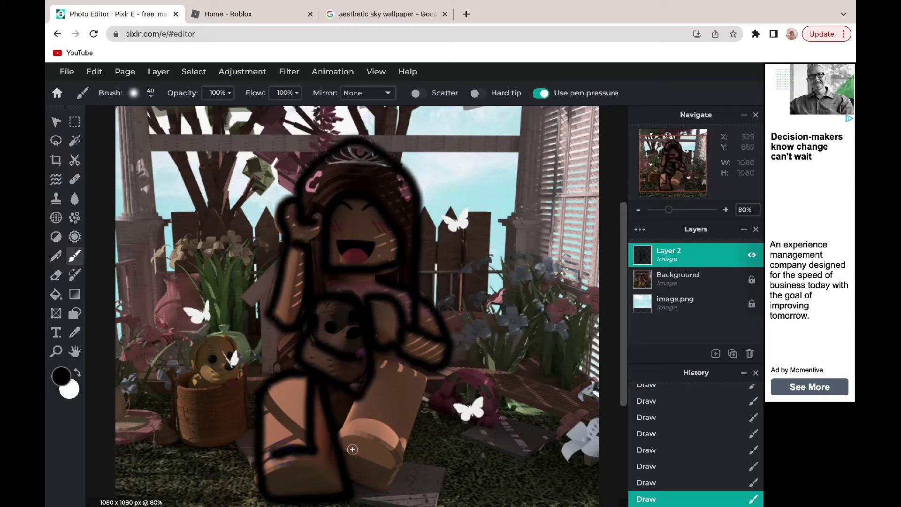
{"action": "mouse_move", "coordinate": [326, 457]}
{"action": "left_mouse_down"}
{"action": "mouse_move", "coordinate": [336, 437]}
{"action": "mouse_move", "coordinate": [380, 435]}
{"action": "mouse_move", "coordinate": [393, 448]}
{"action": "mouse_move", "coordinate": [397, 469]}
{"action": "mouse_move", "coordinate": [347, 478]}
{"action": "left_mouse_up"}
{"action": "left_click_drag", "start_coordinate": [396, 448], "coordinate": [402, 373]}
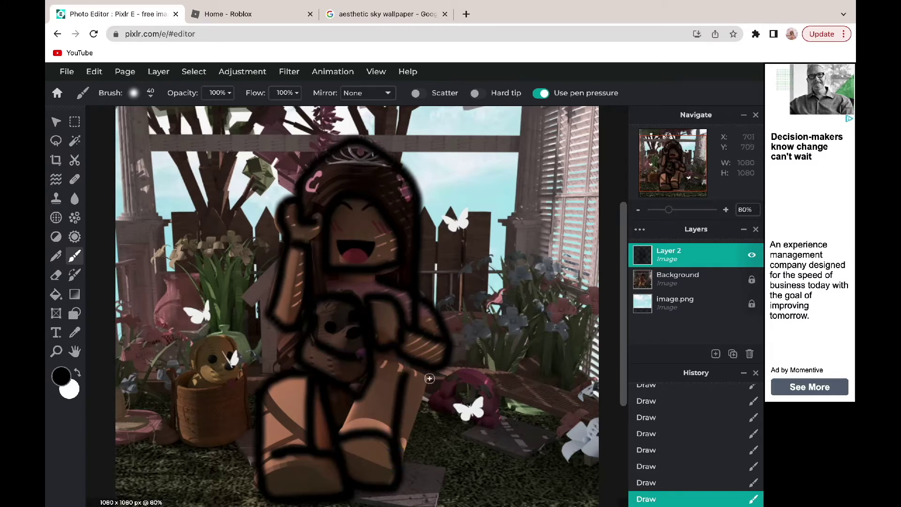
{"action": "left_click_drag", "start_coordinate": [421, 379], "coordinate": [387, 372]}
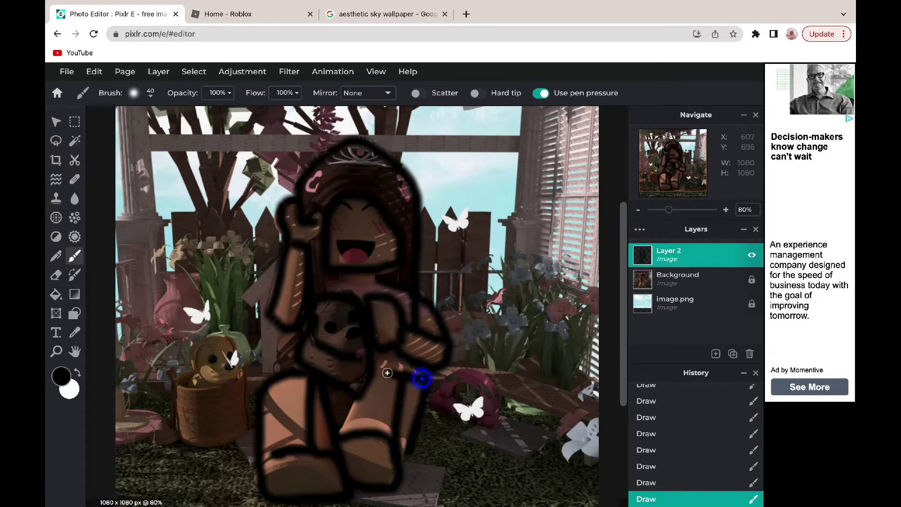
{"action": "scroll", "coordinate": [347, 312], "scroll_direction": "down", "scroll_amount": 3}
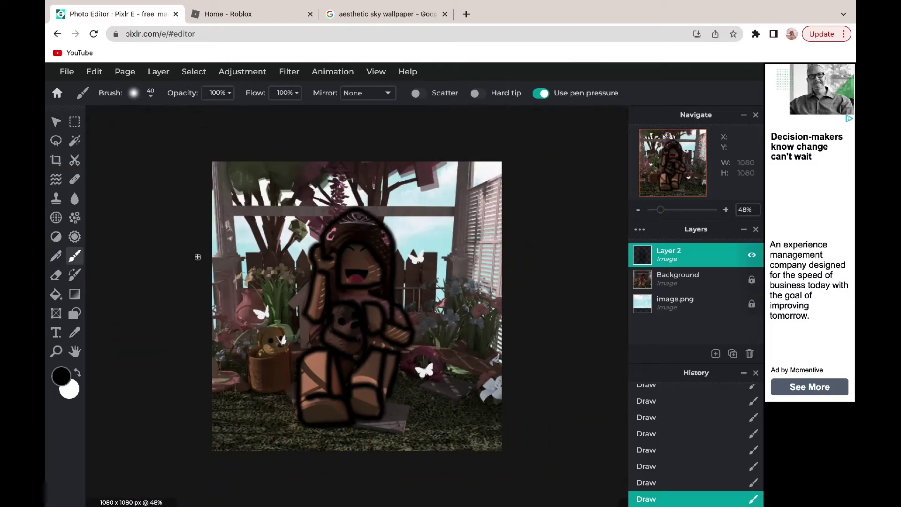
{"action": "scroll", "coordinate": [262, 272], "scroll_direction": "up", "scroll_amount": 2}
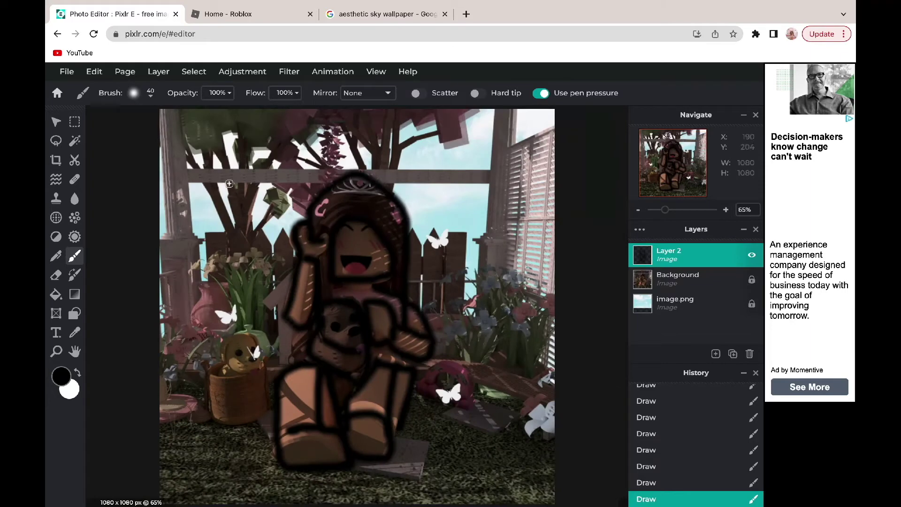
Step: Paint dark strokes over the upper-left tree branches and near the top tree
{"action": "left_click_drag", "start_coordinate": [206, 185], "coordinate": [219, 217]}
{"action": "left_click_drag", "start_coordinate": [228, 183], "coordinate": [233, 234]}
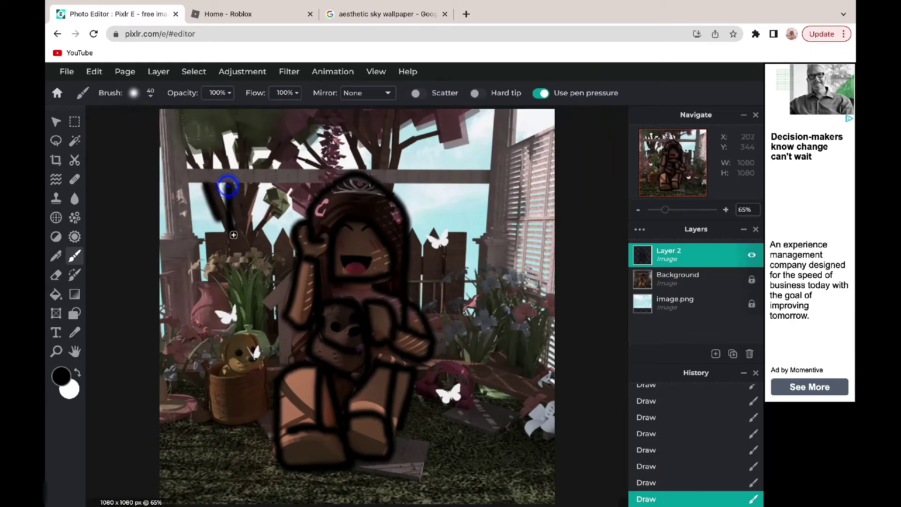
{"action": "left_click", "coordinate": [244, 203]}
{"action": "left_click_drag", "start_coordinate": [244, 203], "coordinate": [241, 249]}
{"action": "left_click_drag", "start_coordinate": [280, 206], "coordinate": [265, 229]}
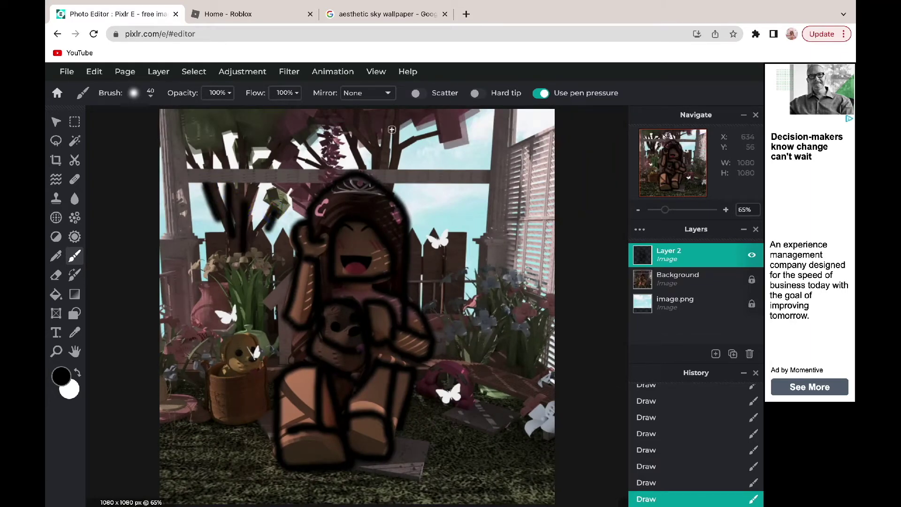
{"action": "mouse_move", "coordinate": [400, 129]}
{"action": "left_mouse_down"}
{"action": "mouse_move", "coordinate": [398, 169]}
{"action": "mouse_move", "coordinate": [364, 165]}
{"action": "left_mouse_up"}
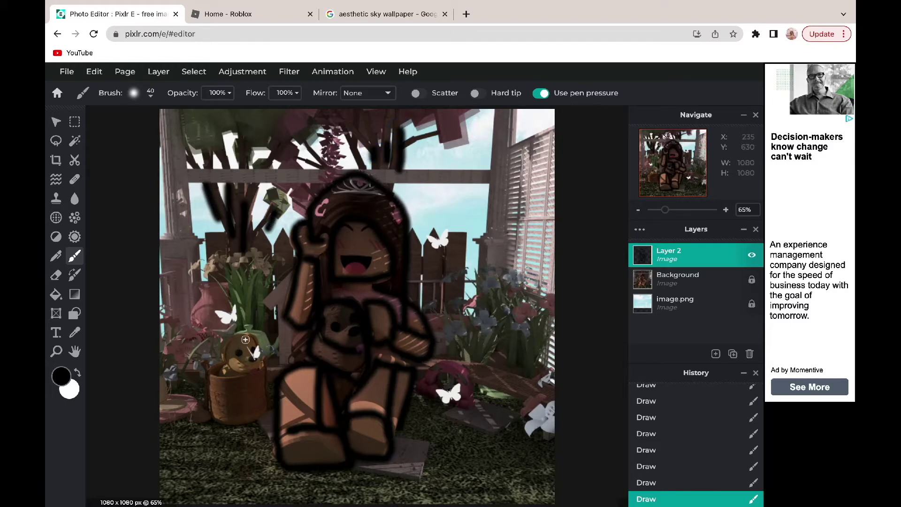
Step: Outline the plush toy in the basket
{"action": "scroll", "coordinate": [245, 339], "scroll_direction": "up", "scroll_amount": 2}
{"action": "left_click", "coordinate": [166, 366]}
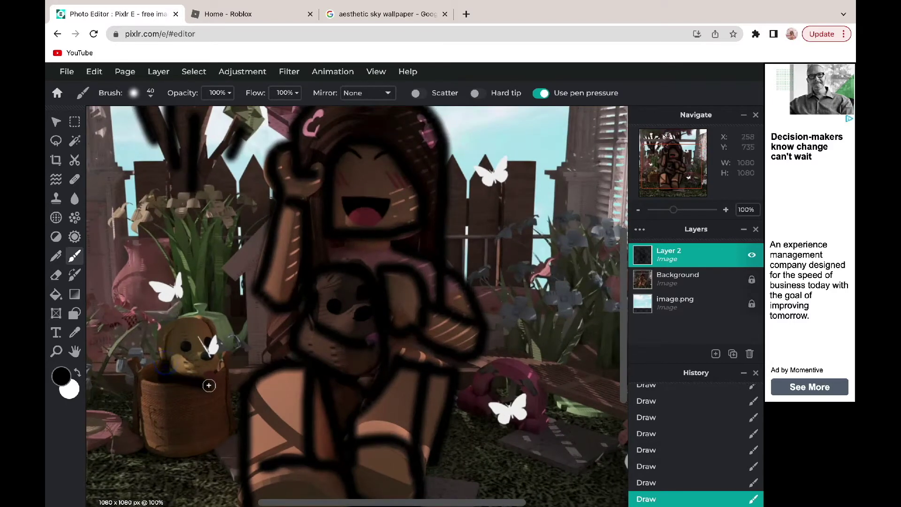
{"action": "mouse_move", "coordinate": [209, 386]}
{"action": "left_mouse_down"}
{"action": "mouse_move", "coordinate": [224, 346]}
{"action": "mouse_move", "coordinate": [214, 319]}
{"action": "mouse_move", "coordinate": [176, 323]}
{"action": "mouse_move", "coordinate": [153, 338]}
{"action": "mouse_move", "coordinate": [168, 364]}
{"action": "mouse_move", "coordinate": [208, 336]}
{"action": "left_mouse_up"}
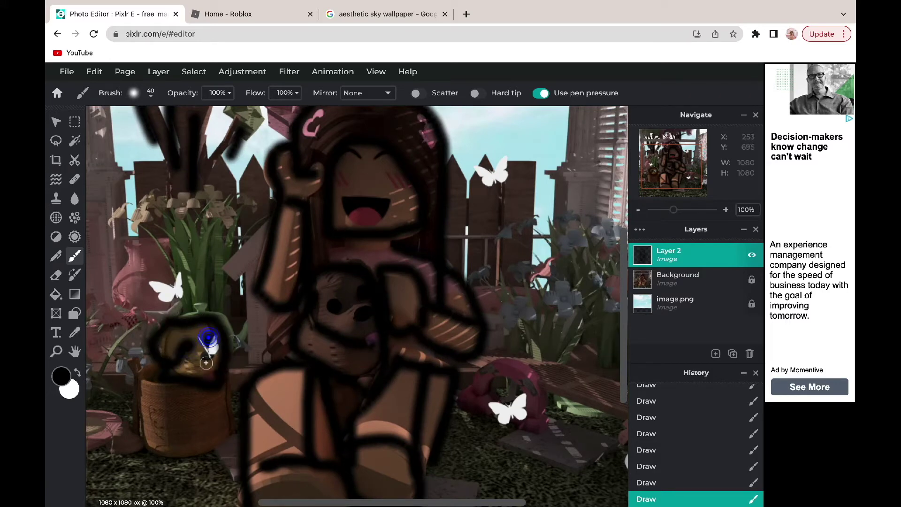
{"action": "scroll", "coordinate": [249, 258], "scroll_direction": "down", "scroll_amount": 2}
{"action": "scroll", "coordinate": [391, 317], "scroll_direction": "down", "scroll_amount": 2}
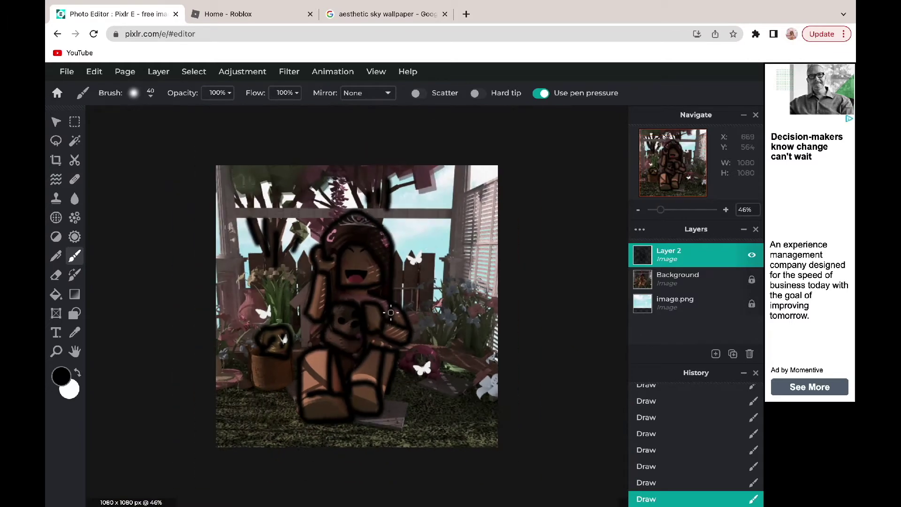
{"action": "scroll", "coordinate": [440, 239], "scroll_direction": "up", "scroll_amount": 1}
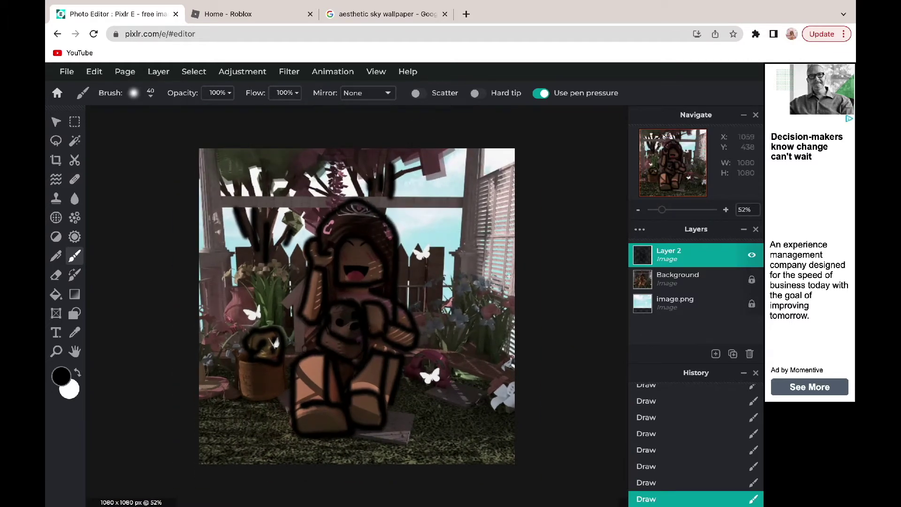
Step: Set Layer 2's blend mode to Overlay
{"action": "left_click", "coordinate": [671, 256]}
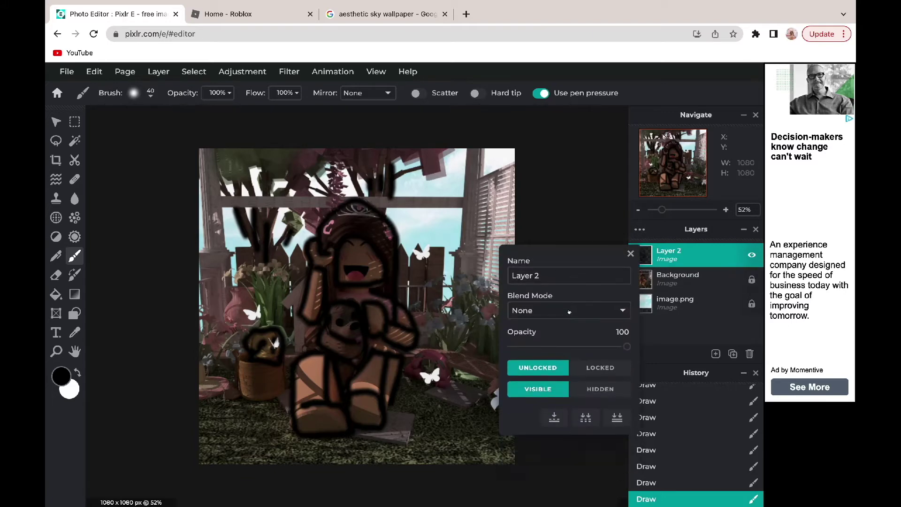
{"action": "left_click", "coordinate": [570, 312]}
{"action": "left_click", "coordinate": [573, 360]}
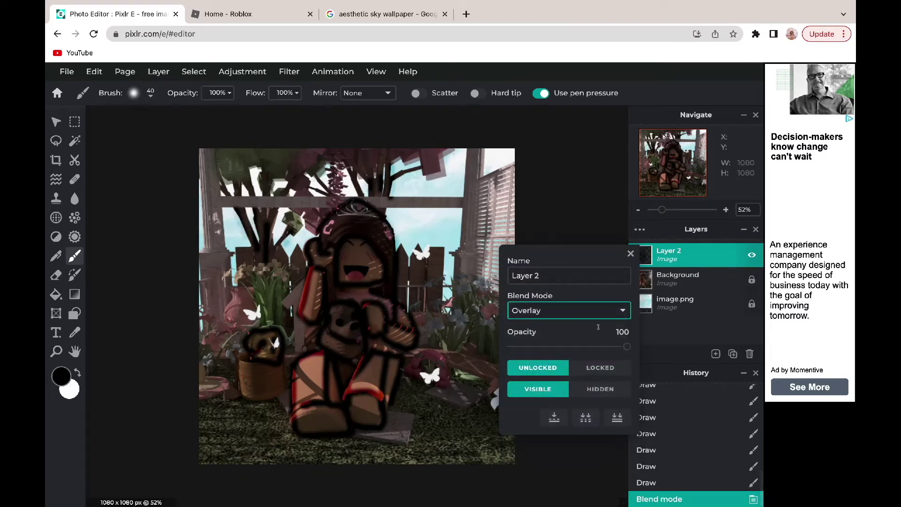
Step: Apply the Details > Blur filter at 100 to the outline layer
{"action": "left_click", "coordinate": [292, 72]}
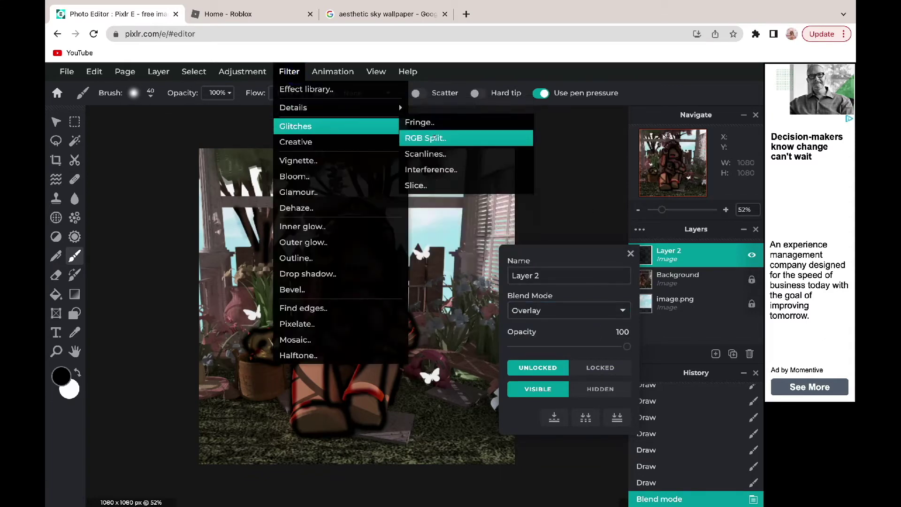
{"action": "mouse_move", "coordinate": [364, 104]}
{"action": "left_click", "coordinate": [440, 135]}
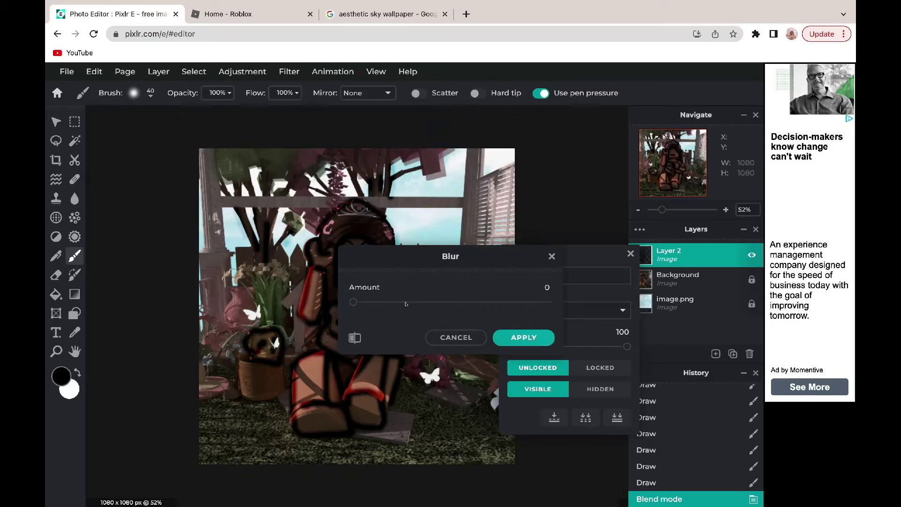
{"action": "left_click_drag", "start_coordinate": [353, 300], "coordinate": [566, 300]}
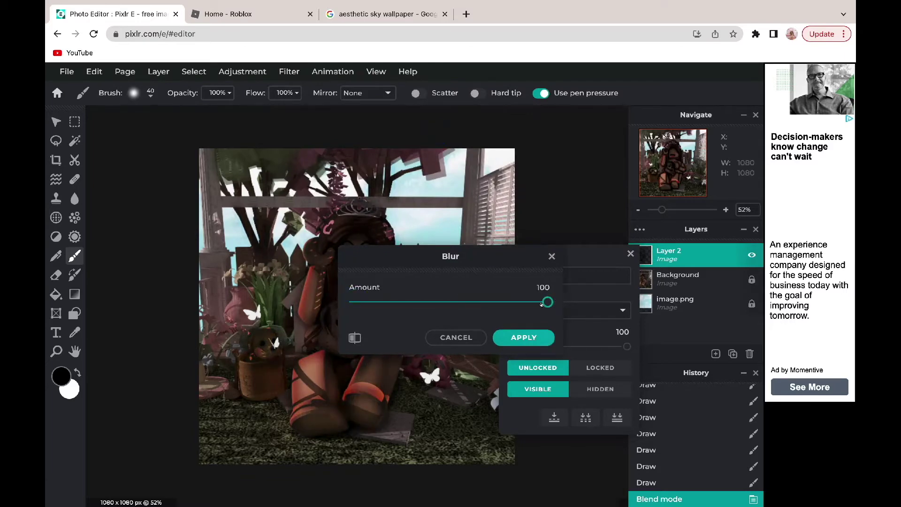
{"action": "left_click", "coordinate": [513, 339]}
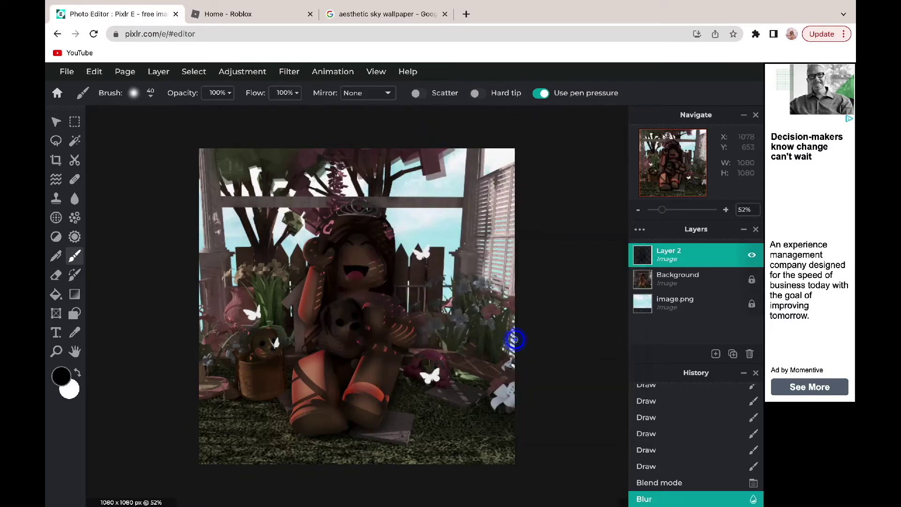
Step: Lower Layer 2's opacity to 45
{"action": "left_click", "coordinate": [694, 260]}
{"action": "left_click_drag", "start_coordinate": [627, 346], "coordinate": [562, 348]}
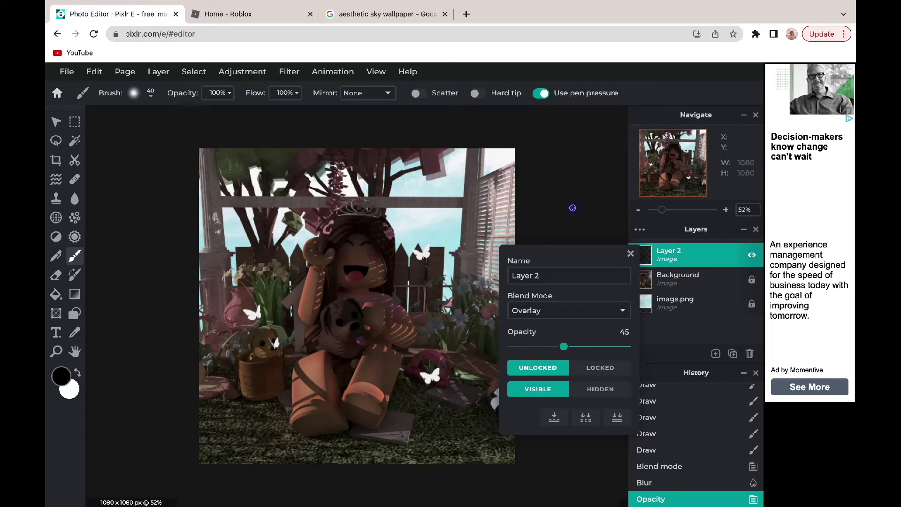
{"action": "left_click", "coordinate": [686, 253]}
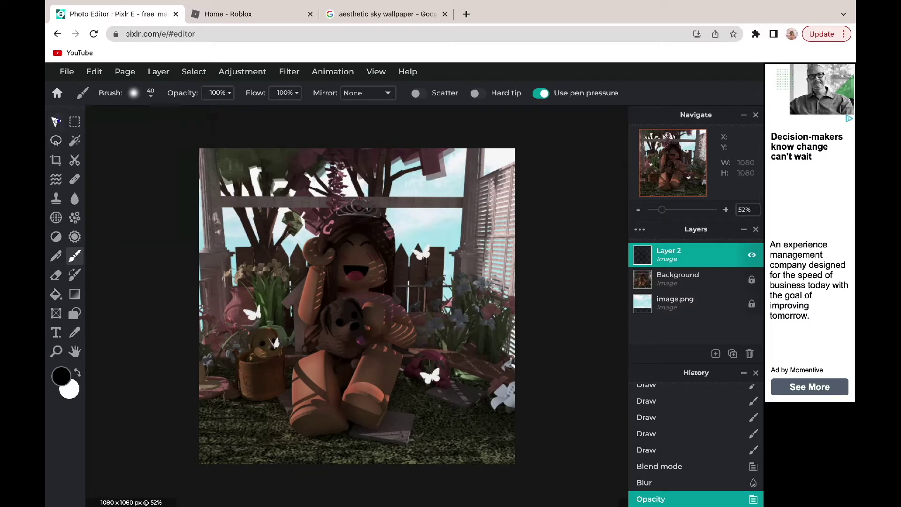
{"action": "left_click", "coordinate": [56, 121]}
Step: Select the image.png layer and search Google for 'sparkle overlay' in a new tab
{"action": "left_click", "coordinate": [556, 222]}
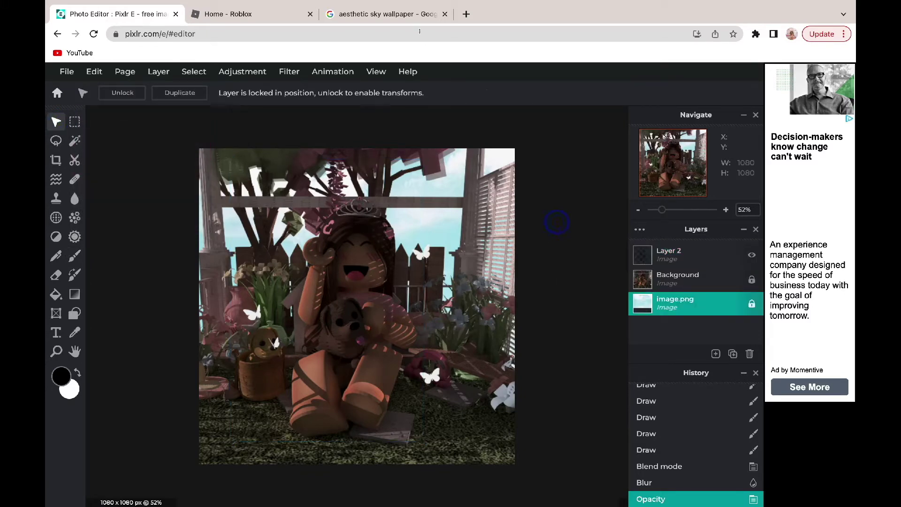
{"action": "left_click", "coordinate": [466, 14]}
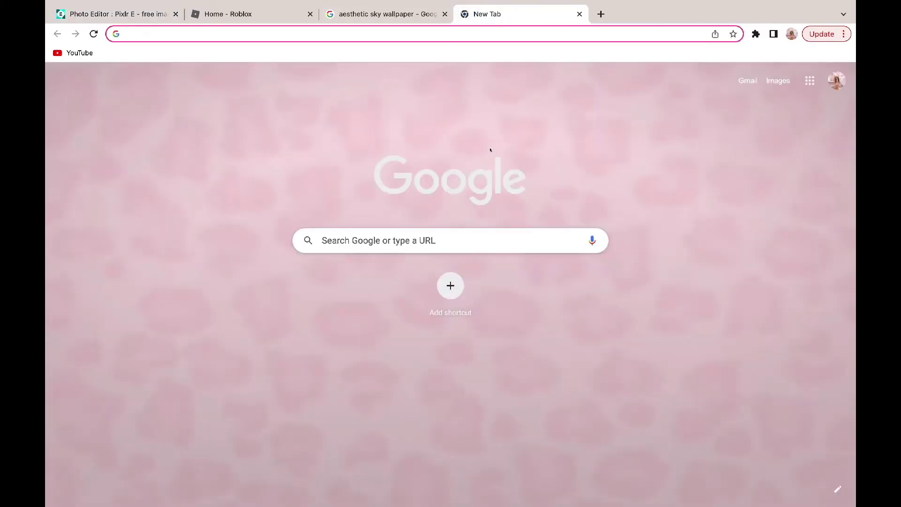
{"action": "type", "text": "sparkle ovet"}
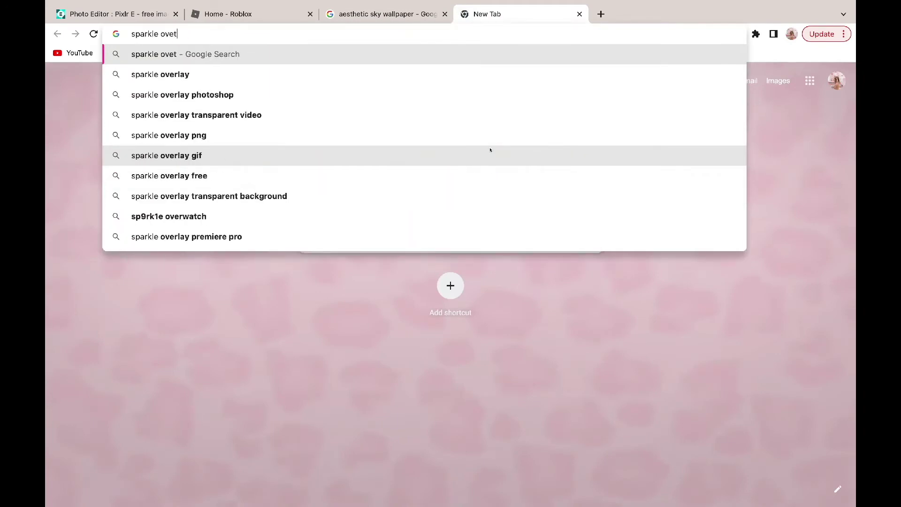
{"action": "key", "text": "BackSpace"}
{"action": "left_click", "coordinate": [224, 70]}
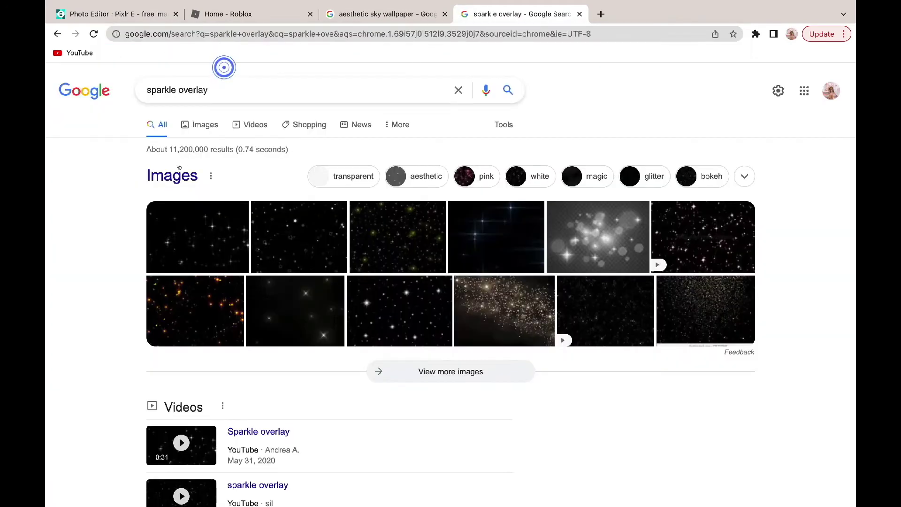
Step: Copy the first black sparkle overlay from the image results and return to Pixlr
{"action": "left_click", "coordinate": [195, 125]}
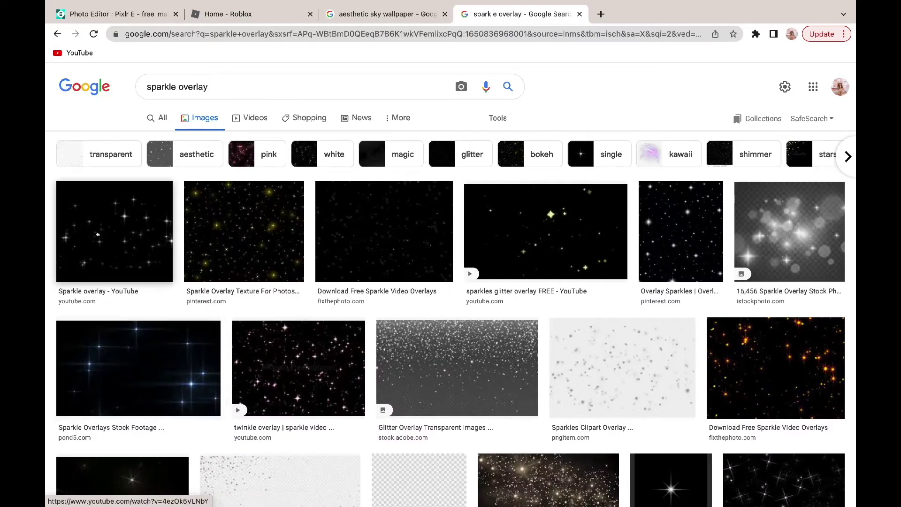
{"action": "left_click", "coordinate": [97, 233]}
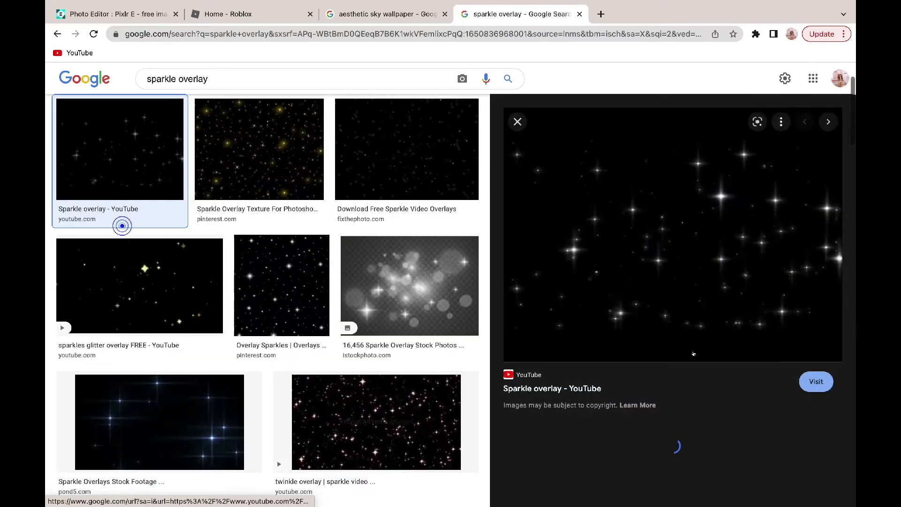
{"action": "right_click", "coordinate": [670, 213]}
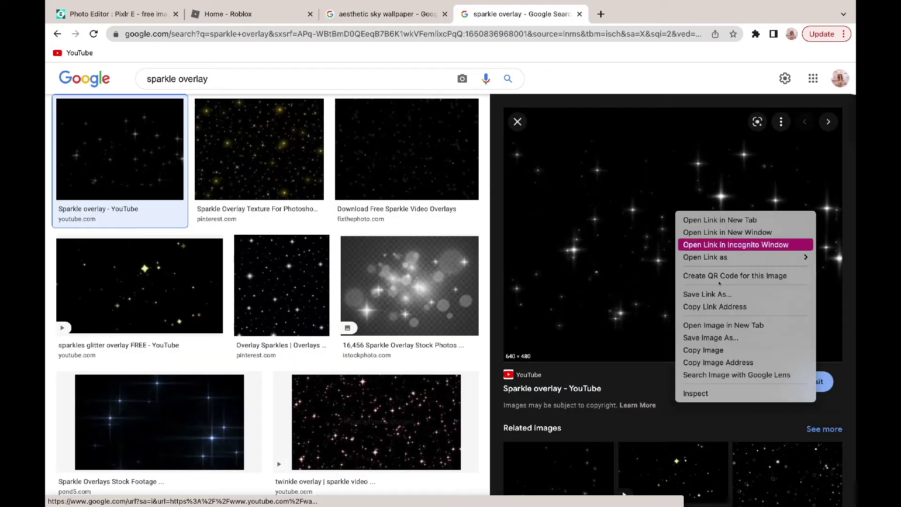
{"action": "left_click", "coordinate": [718, 346]}
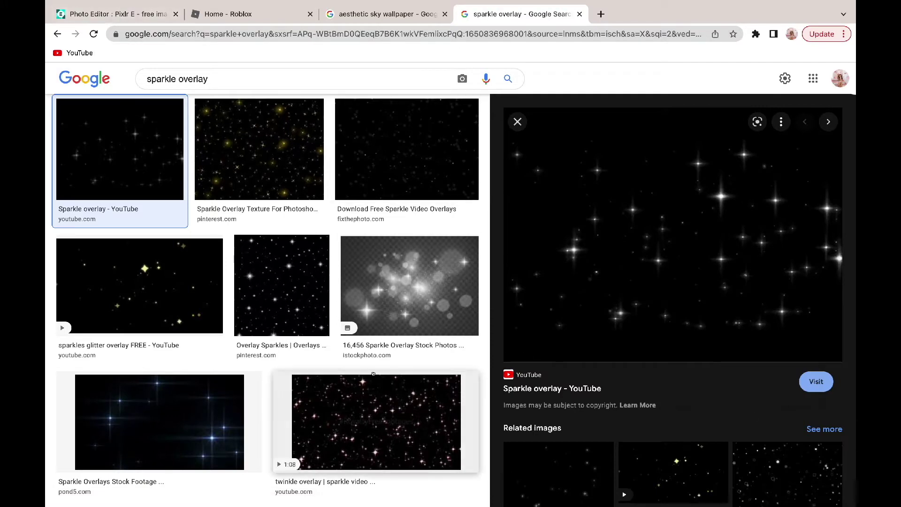
{"action": "left_click", "coordinate": [111, 9]}
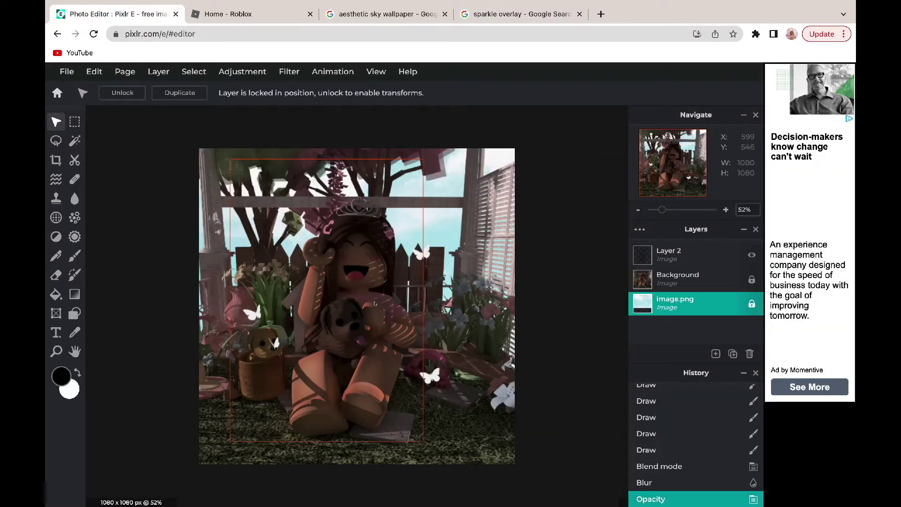
Step: Paste the sparkle image as a layer, stretch it over the whole canvas and move it to the top
{"action": "key", "text": "super+v"}
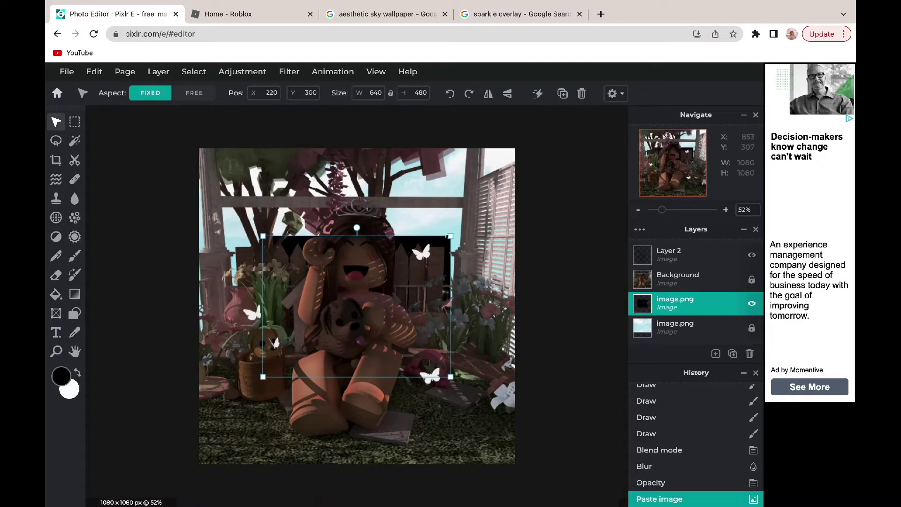
{"action": "left_click_drag", "start_coordinate": [450, 235], "coordinate": [524, 181]}
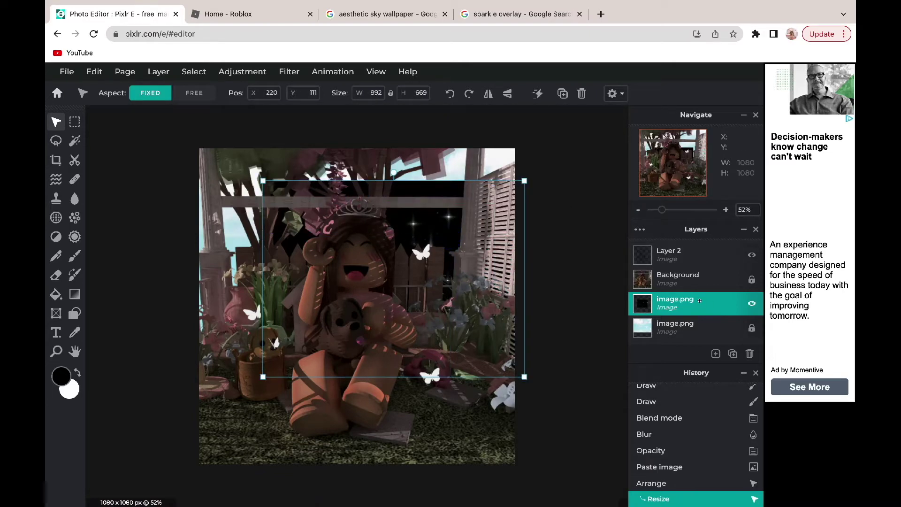
{"action": "left_click_drag", "start_coordinate": [698, 303], "coordinate": [695, 256]}
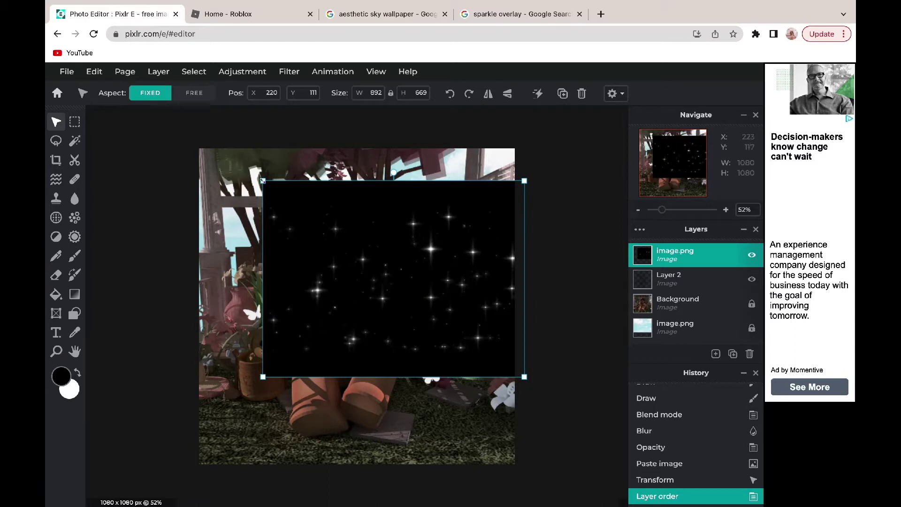
{"action": "left_click_drag", "start_coordinate": [262, 180], "coordinate": [143, 106]}
{"action": "left_click_drag", "start_coordinate": [524, 376], "coordinate": [557, 398]}
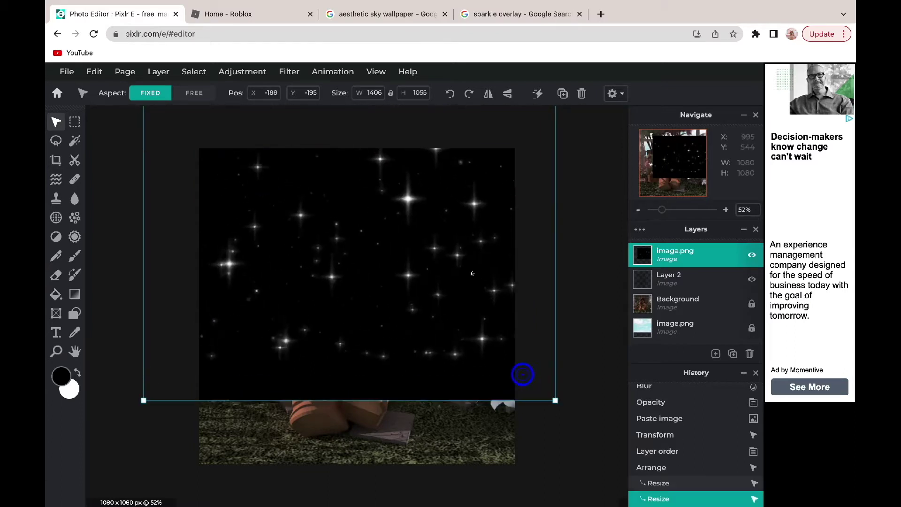
{"action": "left_click_drag", "start_coordinate": [469, 268], "coordinate": [444, 317]}
Step: Compare Screen, Overlay and Lighter blending on the sparkle layer, settling on Screen
{"action": "left_click", "coordinate": [671, 251]}
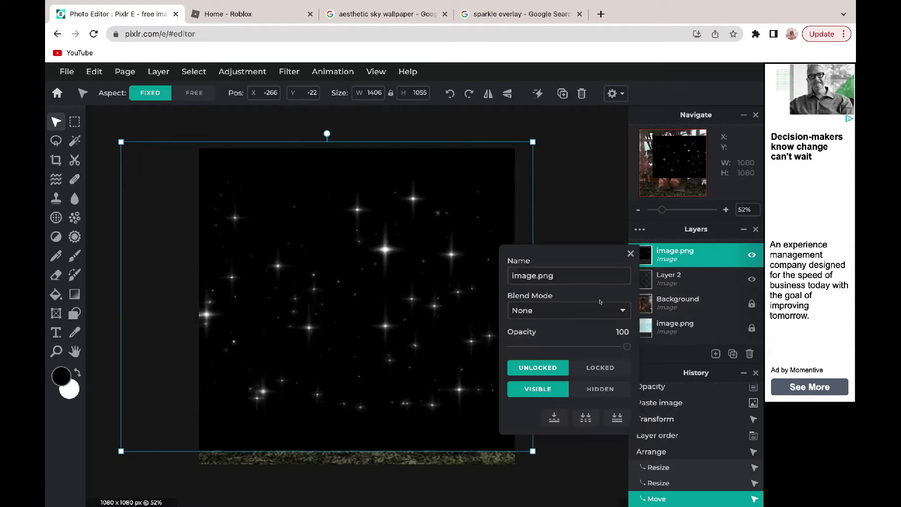
{"action": "left_click", "coordinate": [544, 310]}
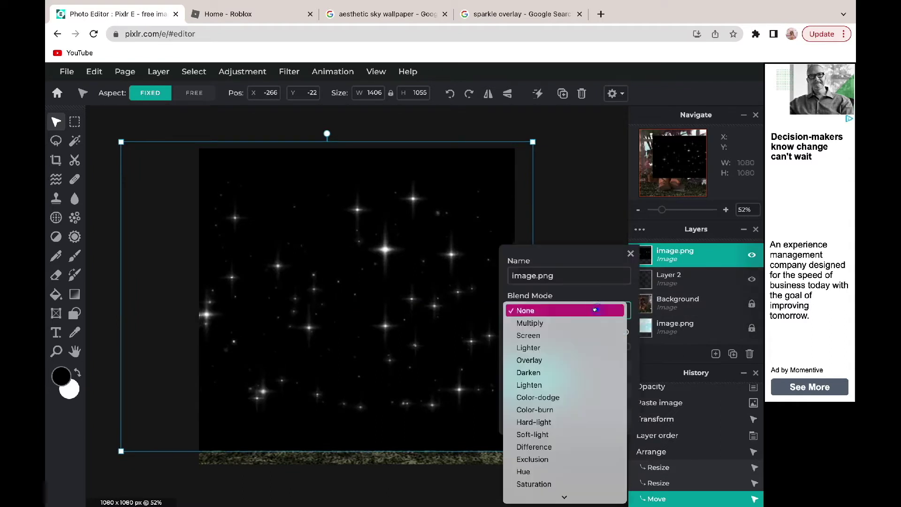
{"action": "left_click", "coordinate": [540, 335]}
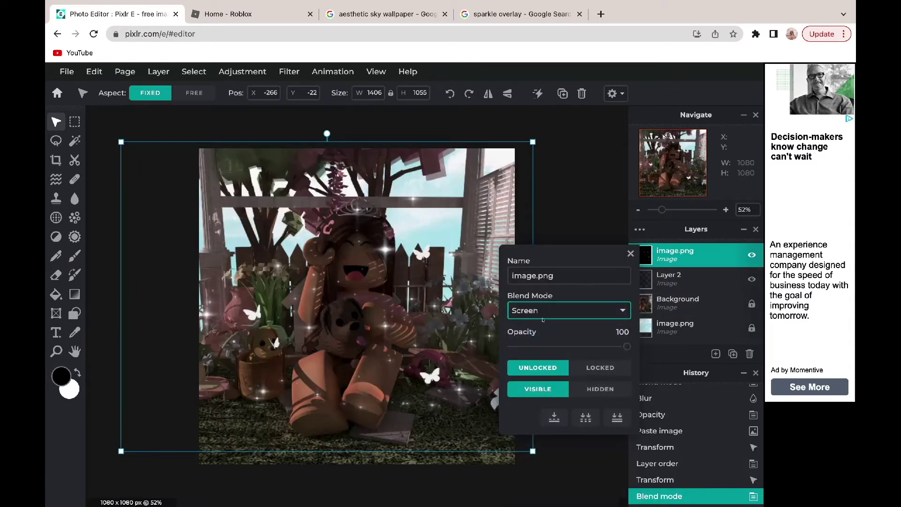
{"action": "left_click", "coordinate": [542, 318]}
{"action": "left_click", "coordinate": [537, 335]}
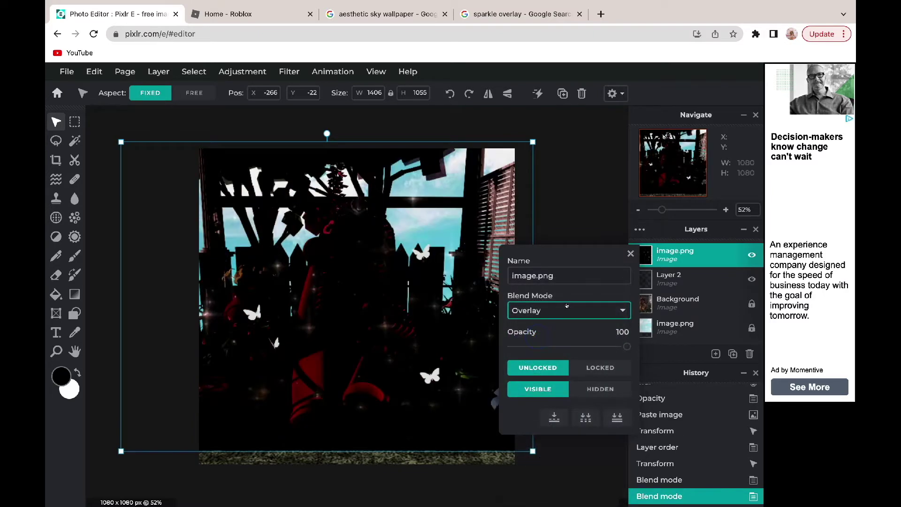
{"action": "left_click", "coordinate": [566, 306]}
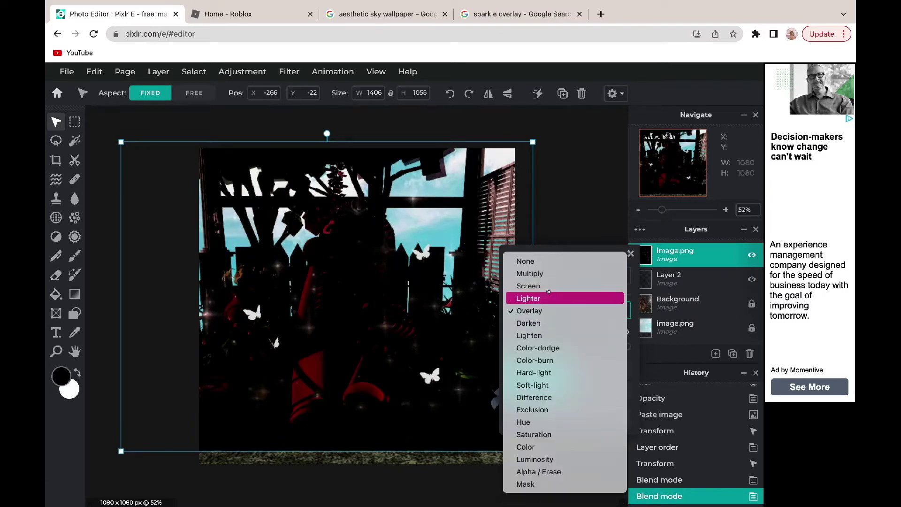
{"action": "left_click", "coordinate": [548, 298]}
{"action": "left_click", "coordinate": [550, 307]}
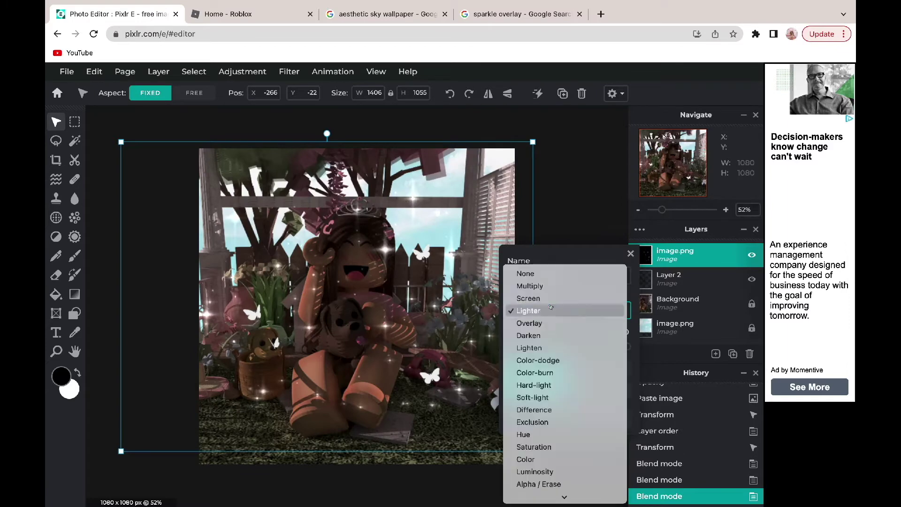
{"action": "left_click", "coordinate": [539, 298]}
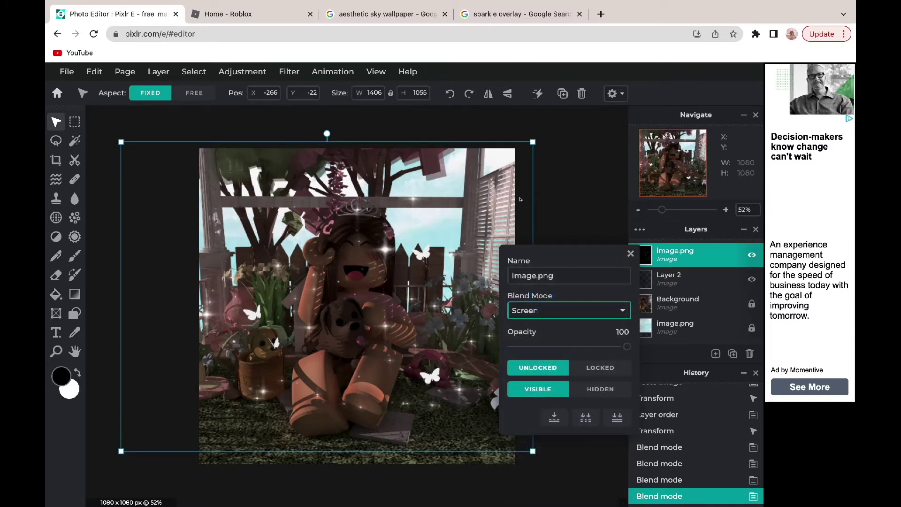
Step: Close the layer settings and begin shrinking the sparkle layer
{"action": "left_click", "coordinate": [531, 142]}
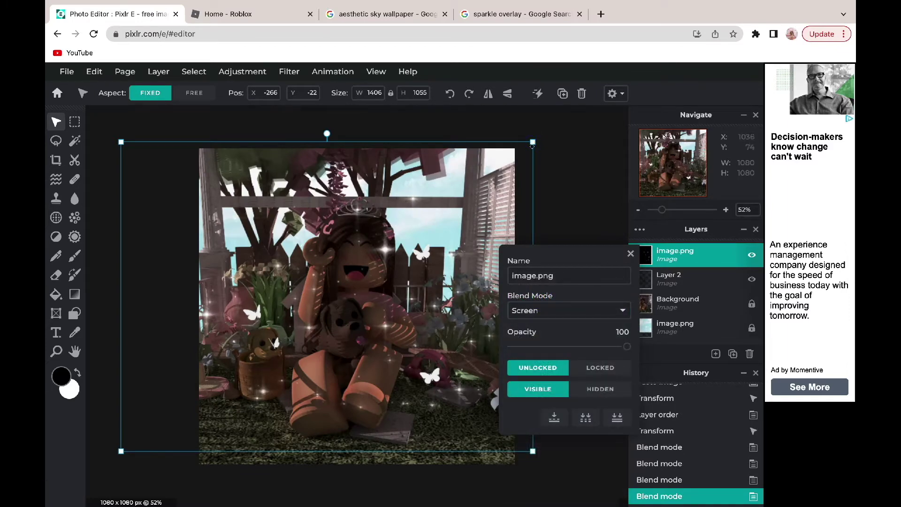
{"action": "left_click", "coordinate": [531, 141]}
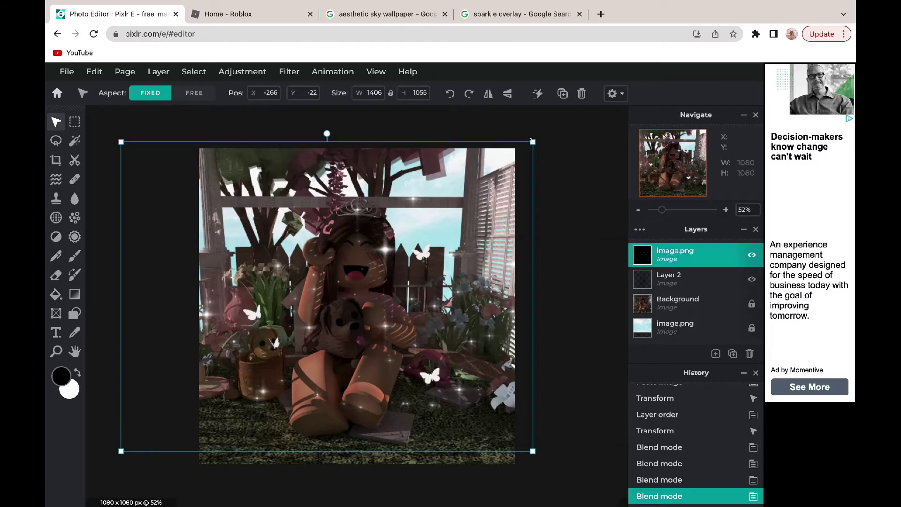
{"action": "left_click_drag", "start_coordinate": [532, 141], "coordinate": [364, 268]}
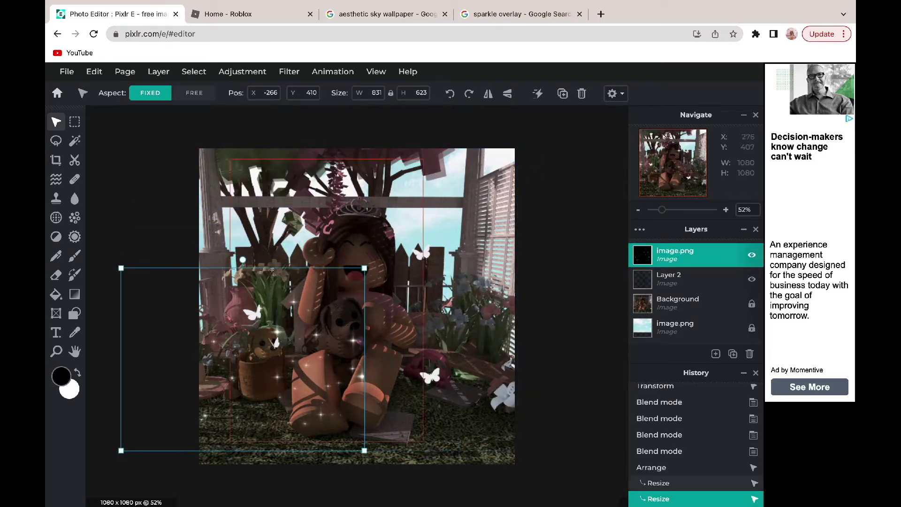
Step: Shrink and tilt the sparkles toward the top-left, then paste a copy nudged lower right
{"action": "left_click_drag", "start_coordinate": [242, 260], "coordinate": [214, 257]}
{"action": "left_click_drag", "start_coordinate": [301, 366], "coordinate": [267, 204]}
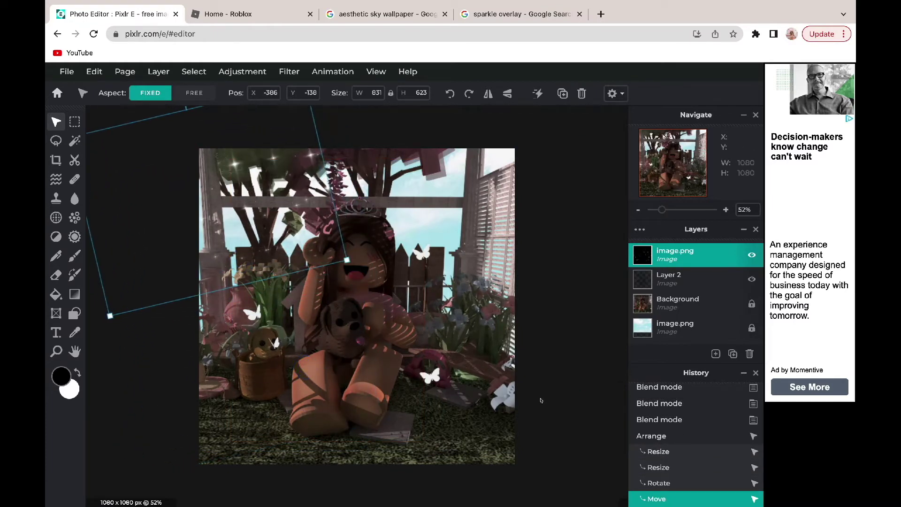
{"action": "key", "text": "ctrl+c"}
{"action": "key", "text": "ctrl+v"}
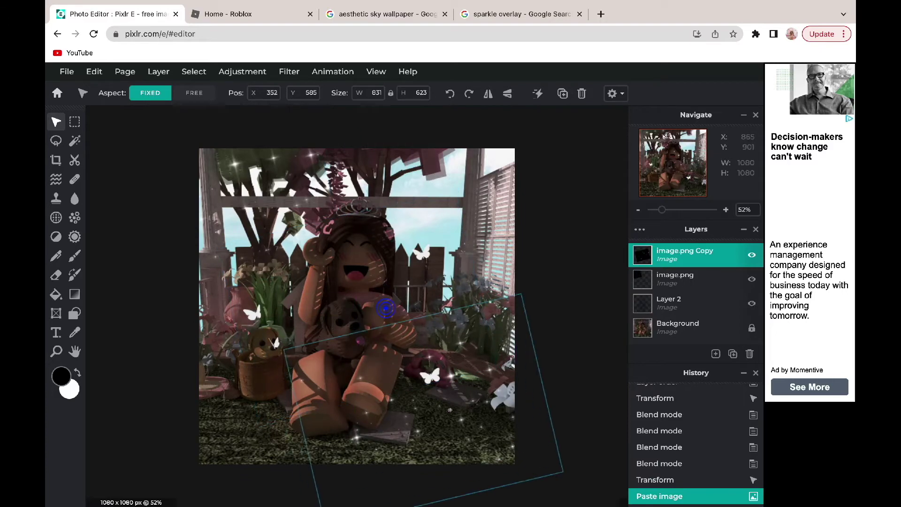
{"action": "left_click_drag", "start_coordinate": [450, 410], "coordinate": [460, 419]}
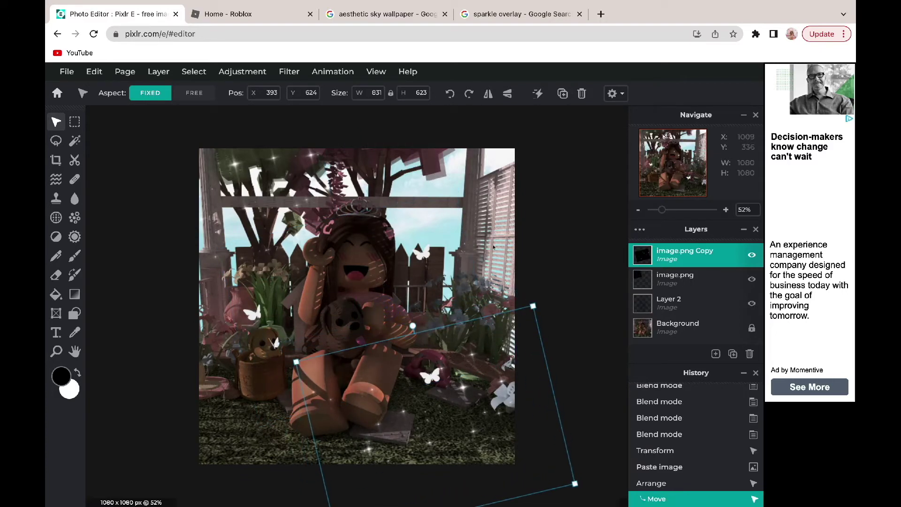
Step: Paste two more sparkle copies, placing one at the top right and one at the lower left
{"action": "key", "text": "ctrl+c"}
{"action": "key", "text": "ctrl+v"}
{"action": "left_click_drag", "start_coordinate": [411, 322], "coordinate": [466, 201]}
{"action": "key", "text": "ctrl+c"}
{"action": "key", "text": "ctrl+v"}
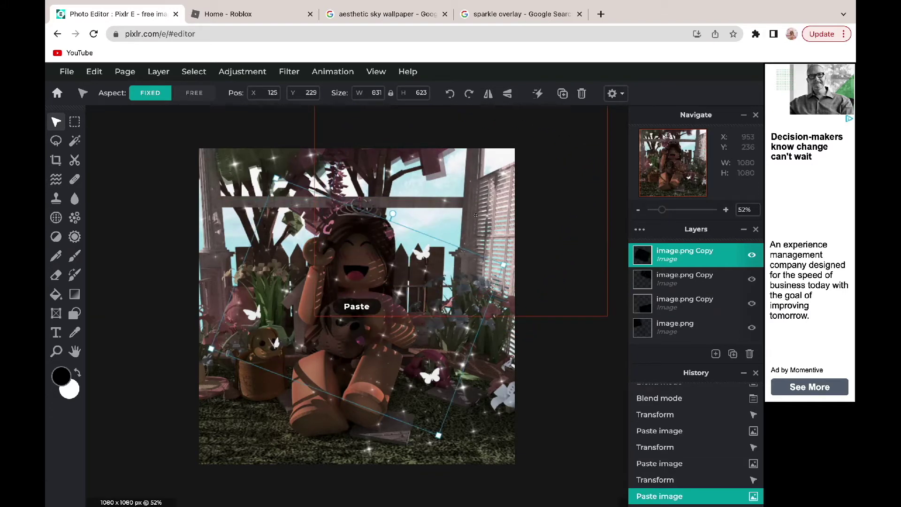
{"action": "left_click_drag", "start_coordinate": [320, 374], "coordinate": [160, 447]}
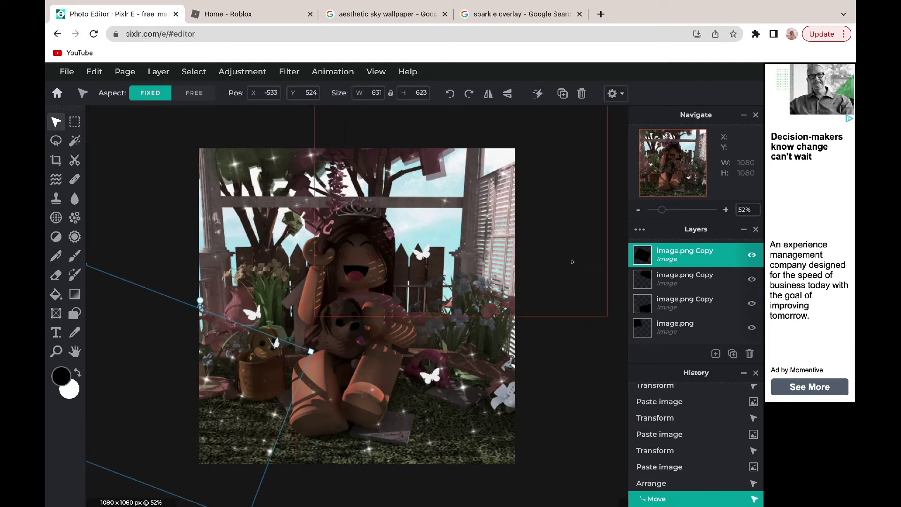
{"action": "left_click", "coordinate": [595, 387]}
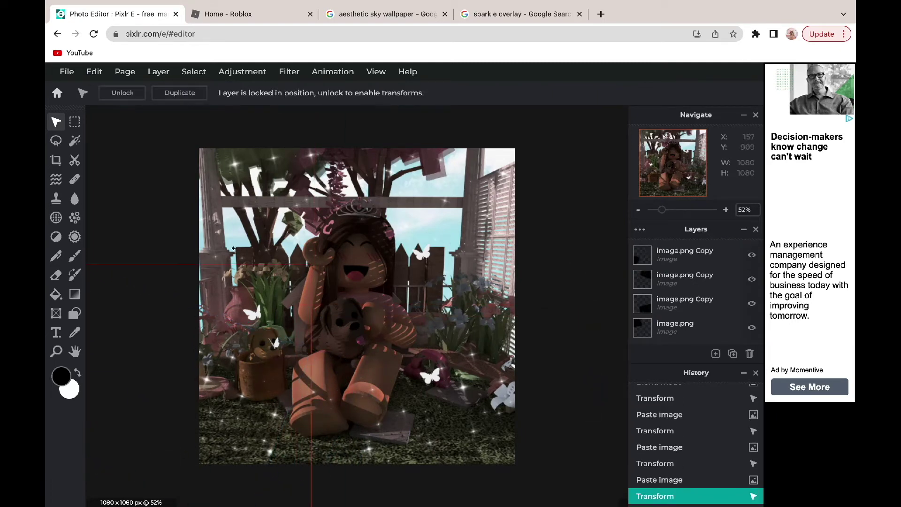
Step: Fade the original sparkle layer to about half, the third to about 38 and the second to about 41
{"action": "left_click", "coordinate": [687, 325]}
{"action": "left_click", "coordinate": [687, 323]}
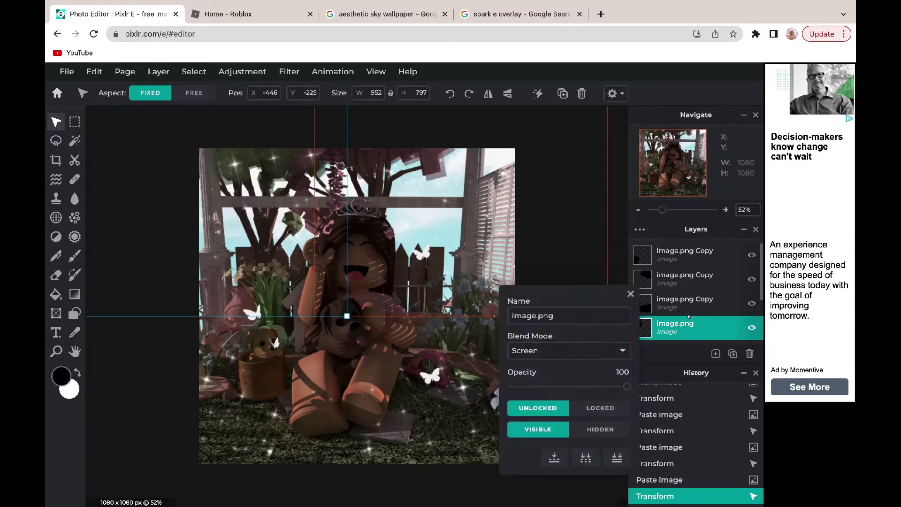
{"action": "left_click_drag", "start_coordinate": [626, 416], "coordinate": [572, 417]}
{"action": "left_click", "coordinate": [670, 306]}
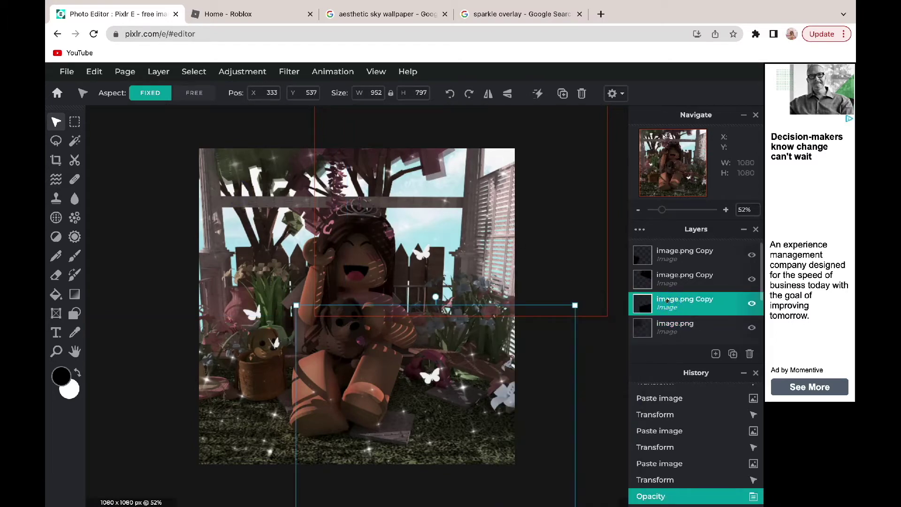
{"action": "left_click", "coordinate": [669, 305]}
{"action": "left_click_drag", "start_coordinate": [621, 393], "coordinate": [556, 394]}
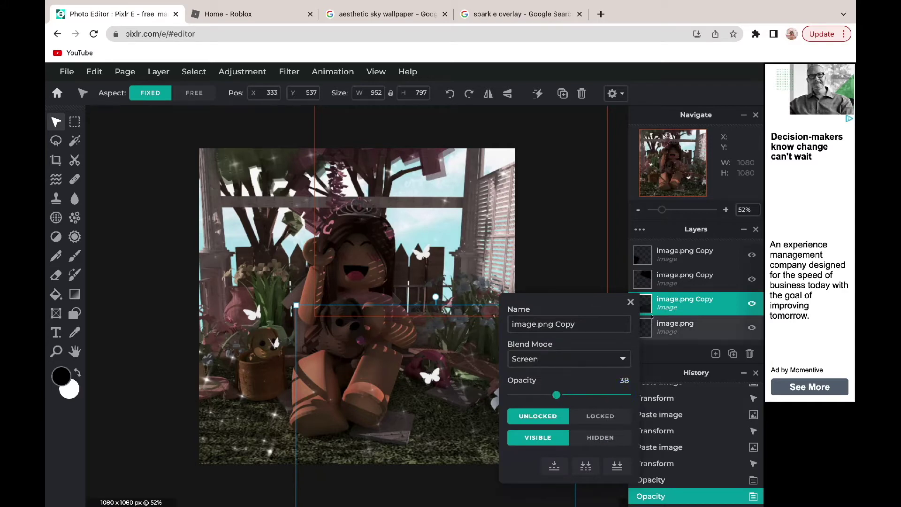
{"action": "left_click", "coordinate": [667, 284]}
{"action": "left_click", "coordinate": [666, 287]}
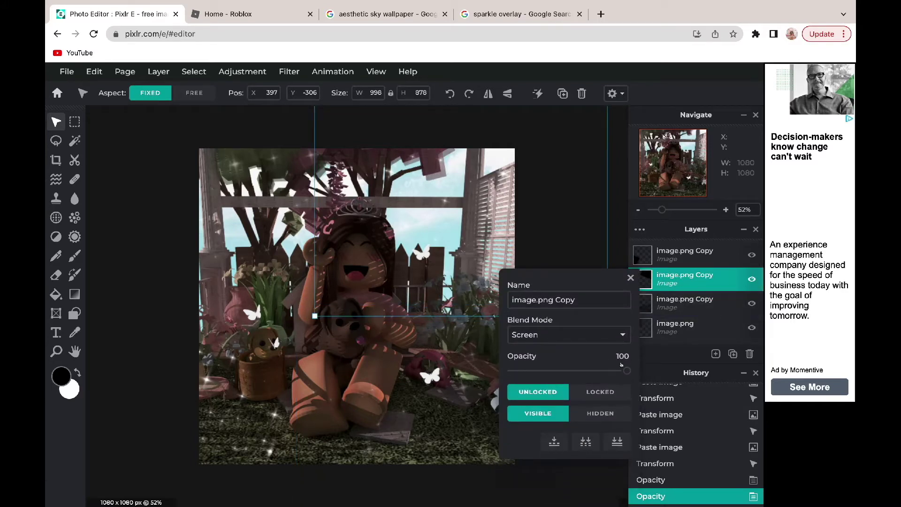
{"action": "left_click_drag", "start_coordinate": [624, 371], "coordinate": [557, 371]}
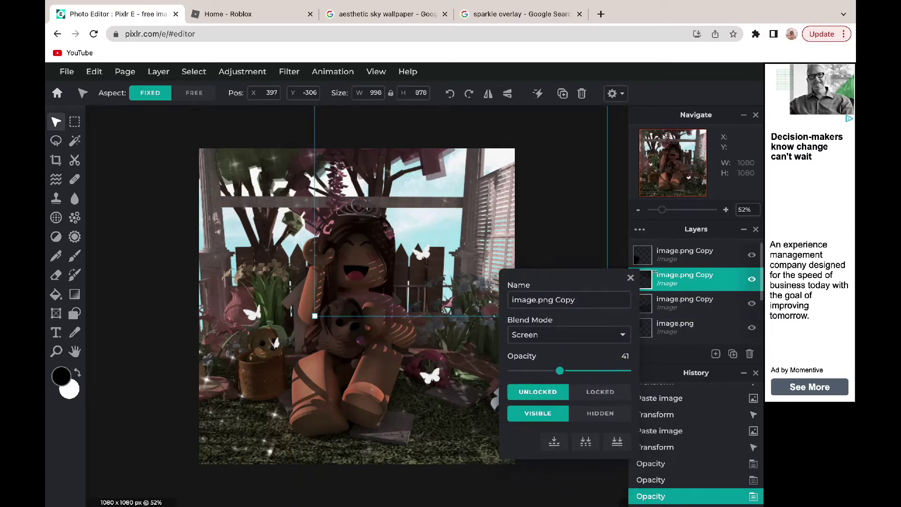
Step: Lower the top image.png Copy layer's opacity to 56 and close its settings
{"action": "left_click", "coordinate": [677, 251]}
{"action": "left_click", "coordinate": [678, 251]}
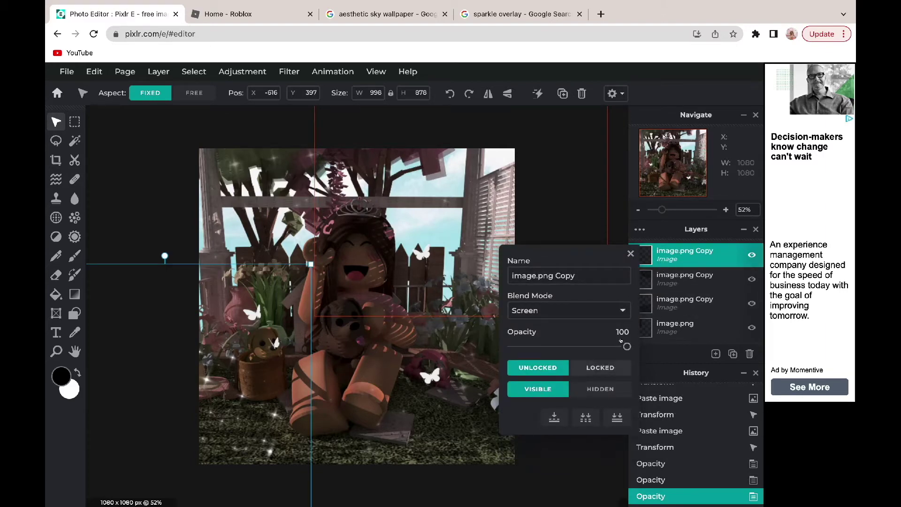
{"action": "left_click_drag", "start_coordinate": [622, 345], "coordinate": [577, 357]}
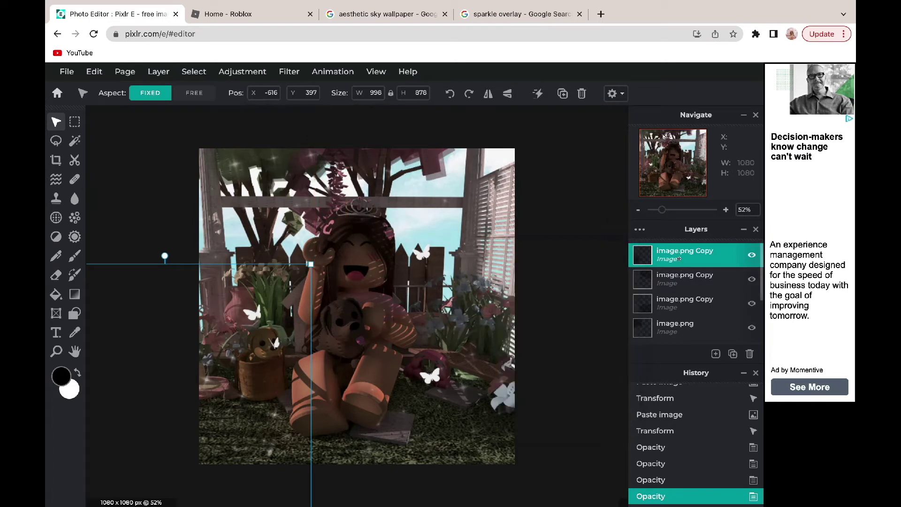
{"action": "left_click", "coordinate": [614, 398]}
{"action": "left_click", "coordinate": [615, 396]}
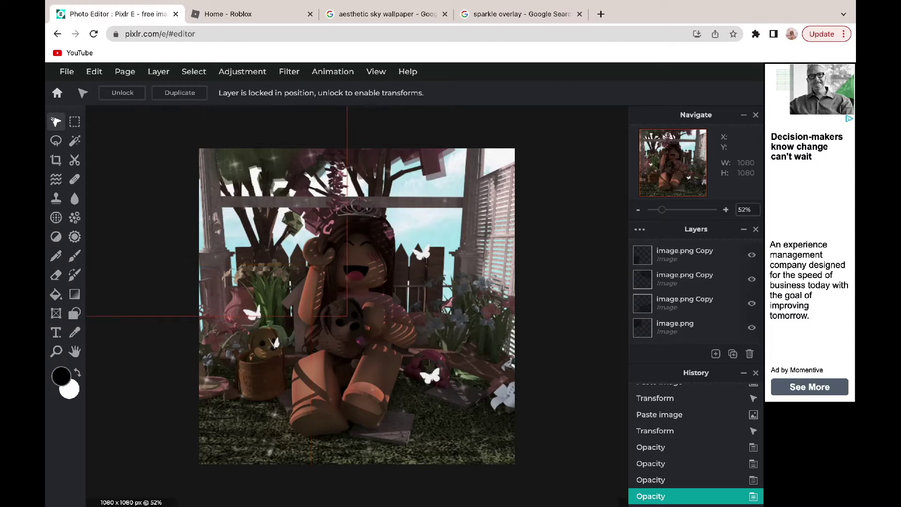
{"action": "left_click", "coordinate": [256, 73]}
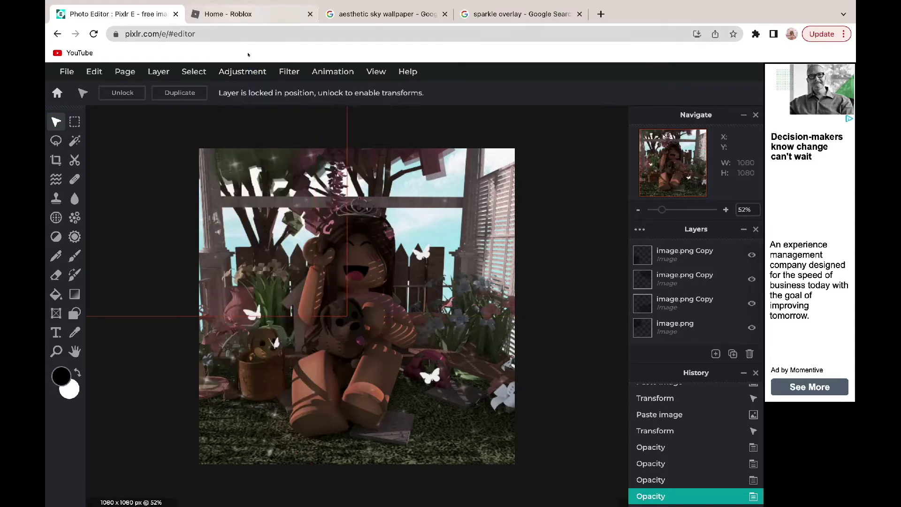
Step: Try a Brightness & contrast change on the top copy layer, then cancel it
{"action": "left_click", "coordinate": [242, 72]}
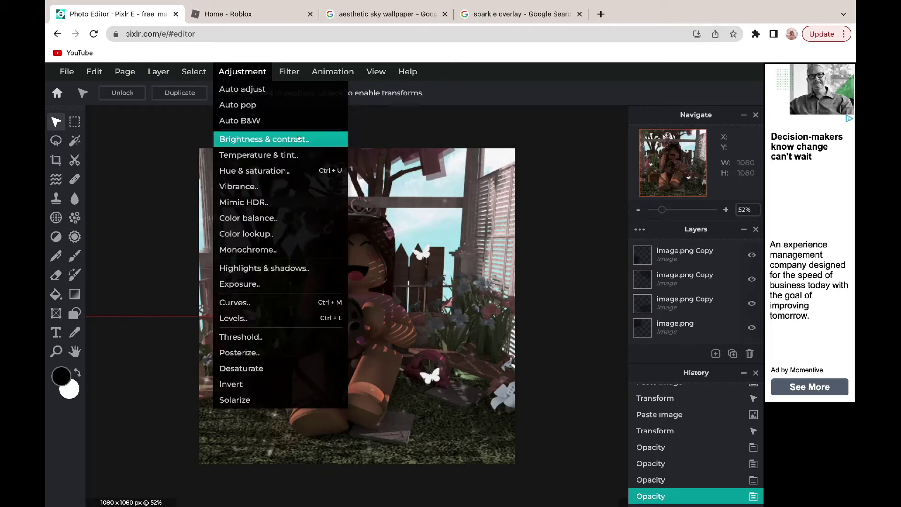
{"action": "left_click", "coordinate": [255, 139]}
{"action": "left_click_drag", "start_coordinate": [447, 295], "coordinate": [485, 292]}
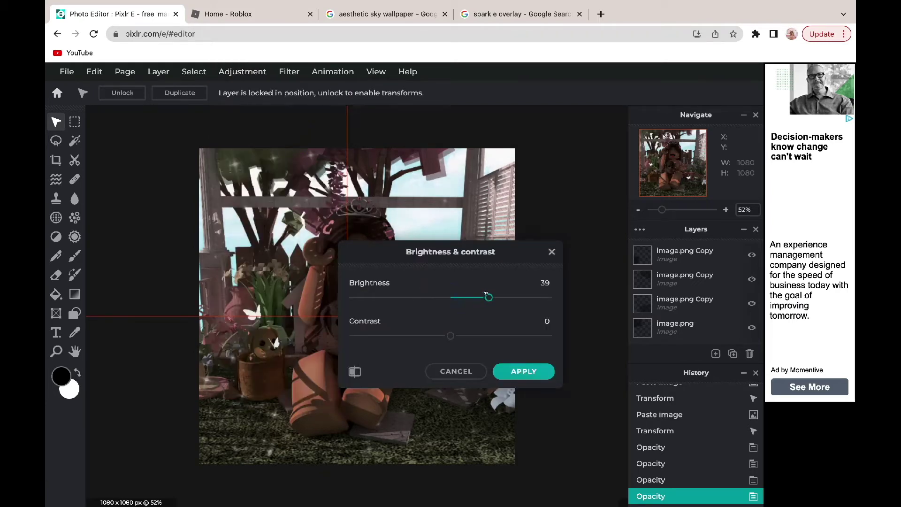
{"action": "left_click_drag", "start_coordinate": [499, 248], "coordinate": [567, 167]}
{"action": "left_click_drag", "start_coordinate": [559, 215], "coordinate": [518, 224]}
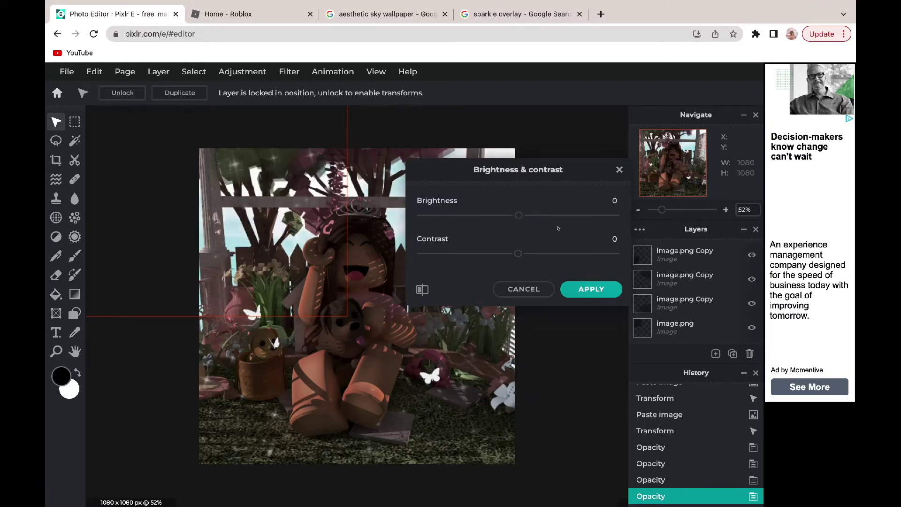
{"action": "left_click", "coordinate": [550, 290]}
Step: Select the Background layer and apply Brightness & contrast with Brightness 57
{"action": "scroll", "coordinate": [690, 291], "scroll_direction": "down", "scroll_amount": 3}
{"action": "left_click", "coordinate": [663, 298]}
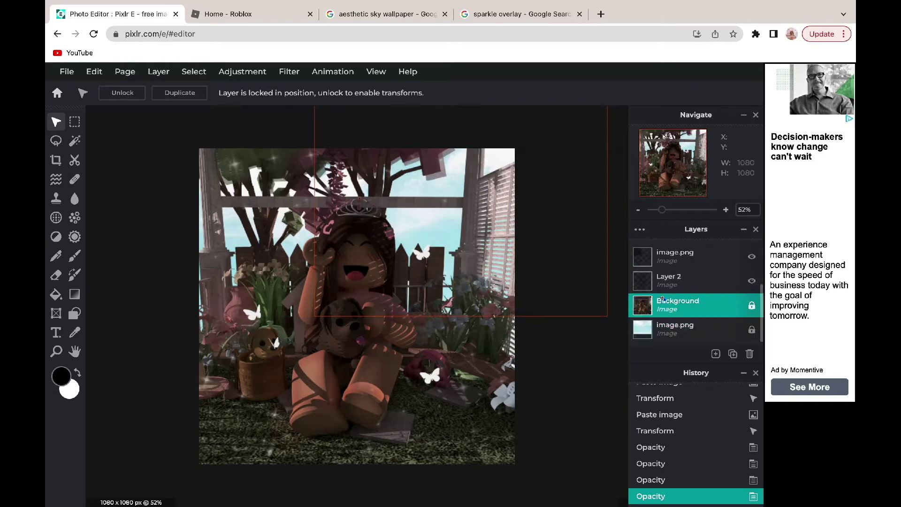
{"action": "left_click", "coordinate": [671, 300]}
{"action": "left_click", "coordinate": [243, 71]}
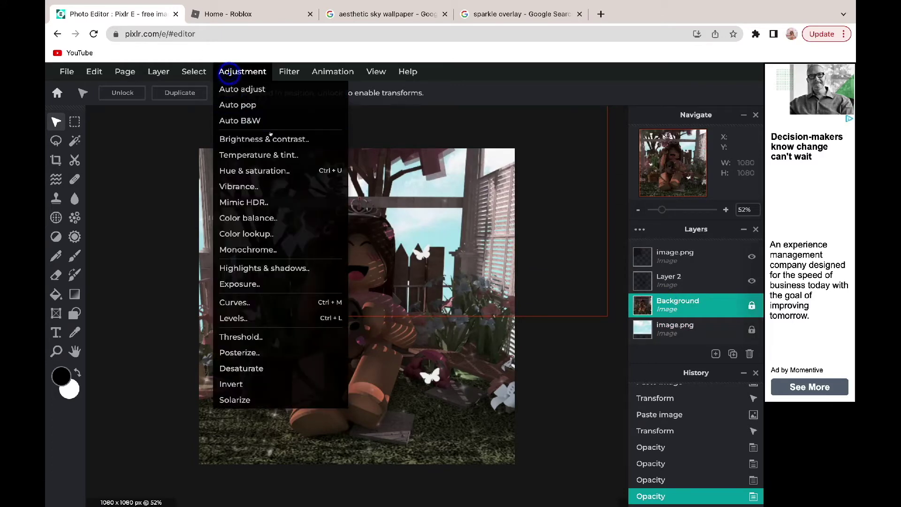
{"action": "left_click", "coordinate": [273, 136]}
{"action": "left_click_drag", "start_coordinate": [522, 245], "coordinate": [574, 239]}
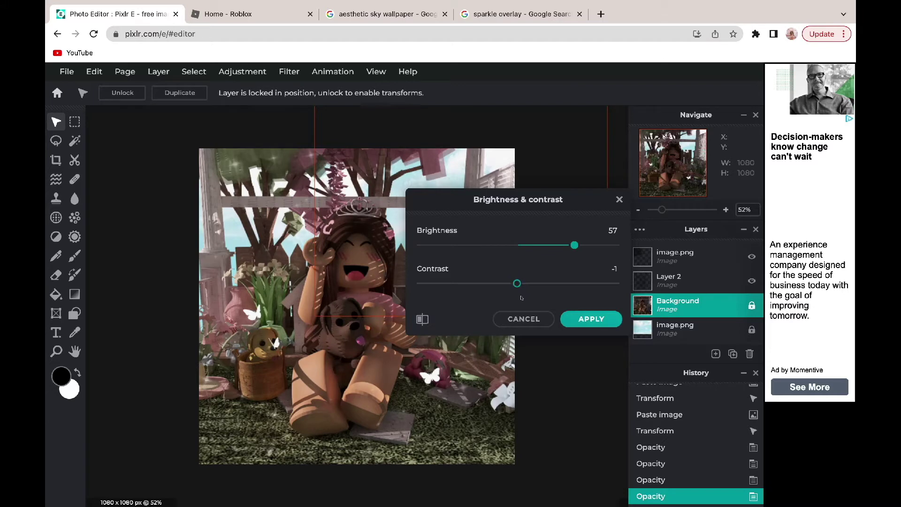
{"action": "left_click", "coordinate": [591, 319]}
{"action": "left_click", "coordinate": [242, 71]}
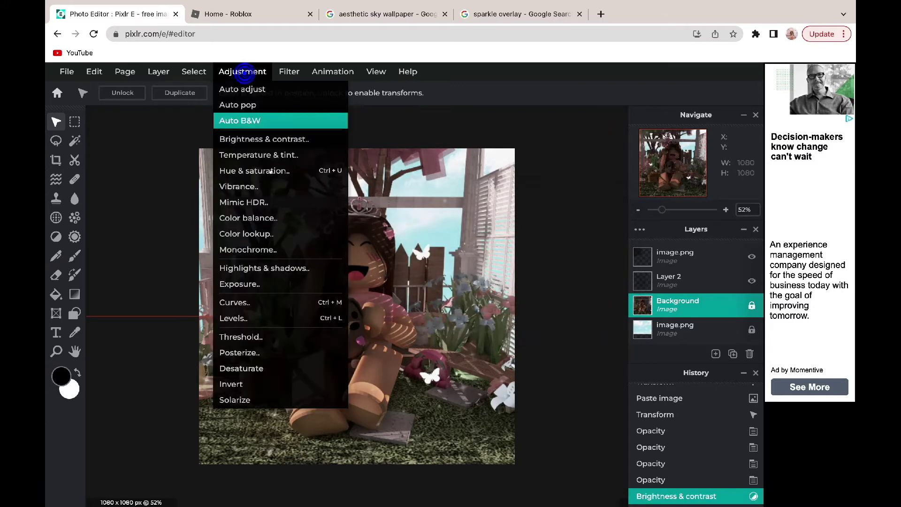
Step: Apply a slight warm Temperature & tint shift to the Background
{"action": "left_click", "coordinate": [304, 155]}
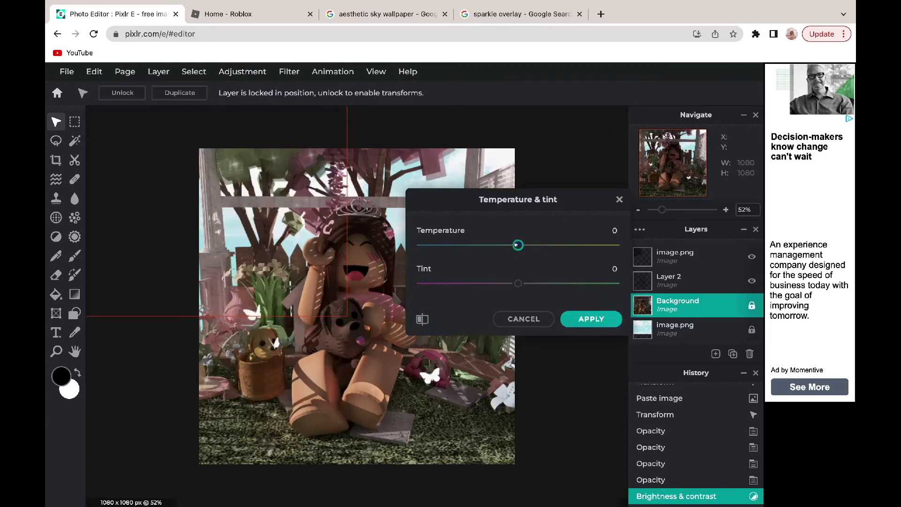
{"action": "left_click_drag", "start_coordinate": [493, 245], "coordinate": [521, 252]}
{"action": "left_click", "coordinate": [590, 319]}
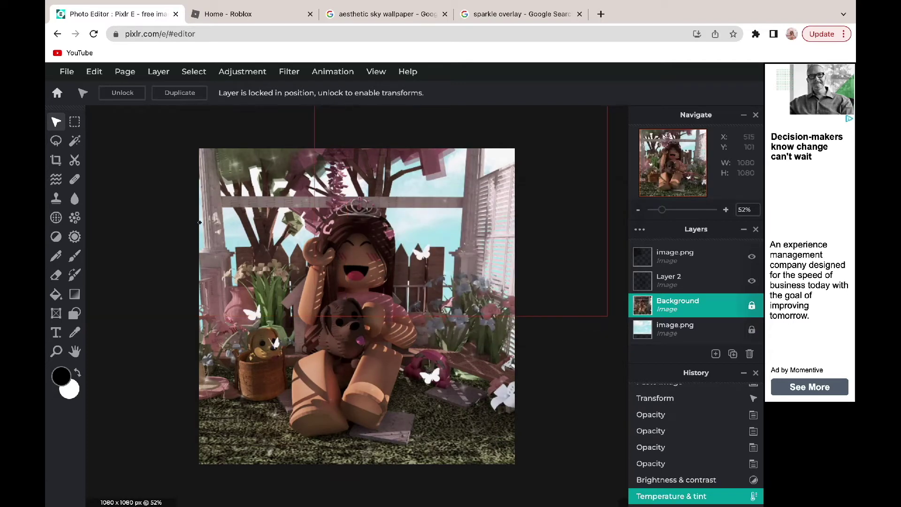
Step: Apply Hue & saturation to the Background with Hue 2, Saturation 1 and Lightness 12
{"action": "left_click", "coordinate": [242, 72]}
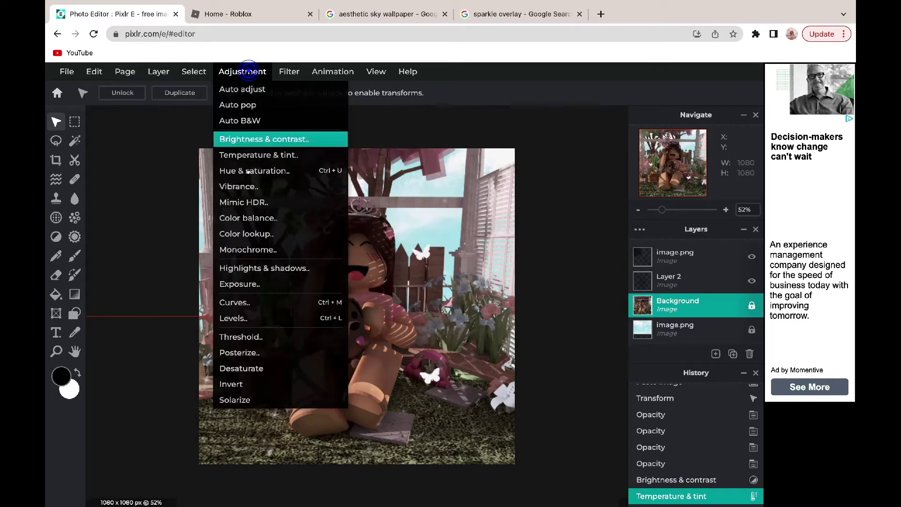
{"action": "left_click", "coordinate": [285, 173]}
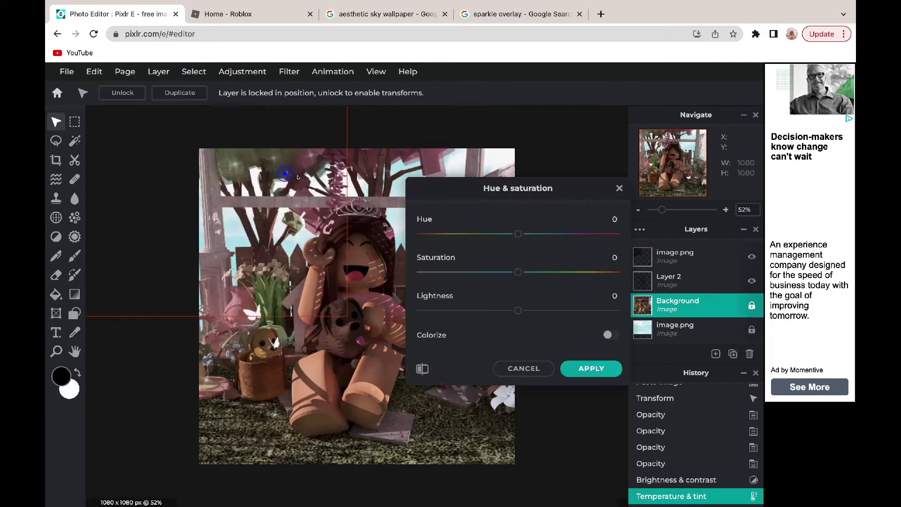
{"action": "mouse_move", "coordinate": [517, 234]}
{"action": "left_mouse_down"}
{"action": "mouse_move", "coordinate": [533, 234]}
{"action": "mouse_move", "coordinate": [509, 234]}
{"action": "left_mouse_up"}
{"action": "mouse_move", "coordinate": [518, 272]}
{"action": "left_mouse_down"}
{"action": "mouse_move", "coordinate": [613, 272]}
{"action": "mouse_move", "coordinate": [435, 271]}
{"action": "mouse_move", "coordinate": [515, 279]}
{"action": "left_mouse_up"}
{"action": "mouse_move", "coordinate": [517, 311]}
{"action": "left_mouse_down"}
{"action": "mouse_move", "coordinate": [587, 310]}
{"action": "mouse_move", "coordinate": [528, 312]}
{"action": "left_mouse_up"}
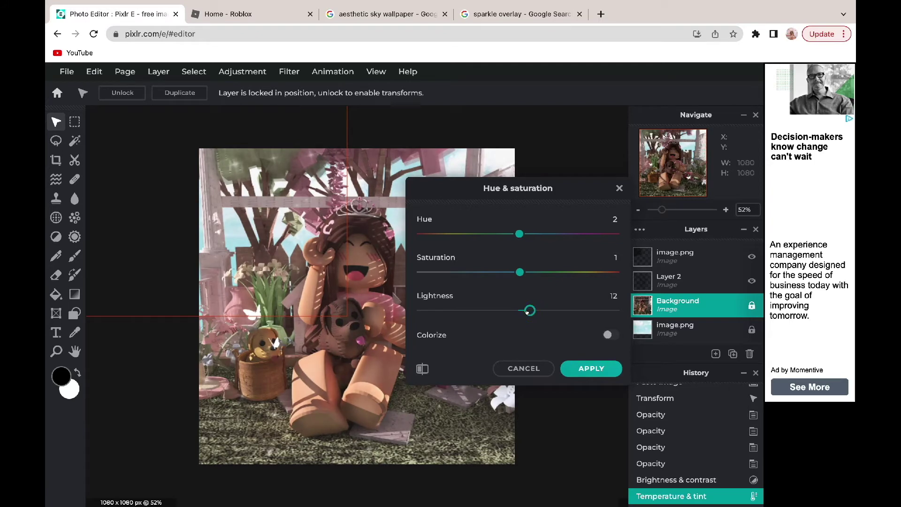
{"action": "left_click", "coordinate": [579, 371]}
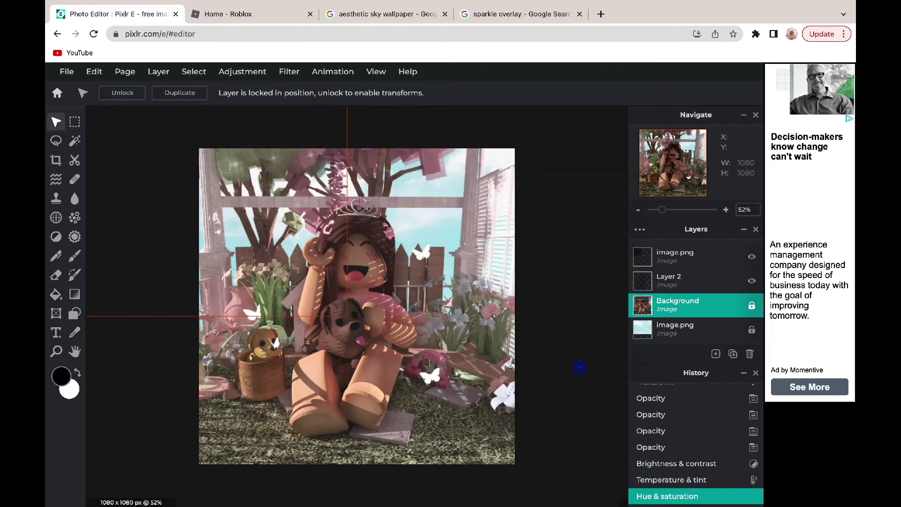
{"action": "left_click", "coordinate": [237, 70]}
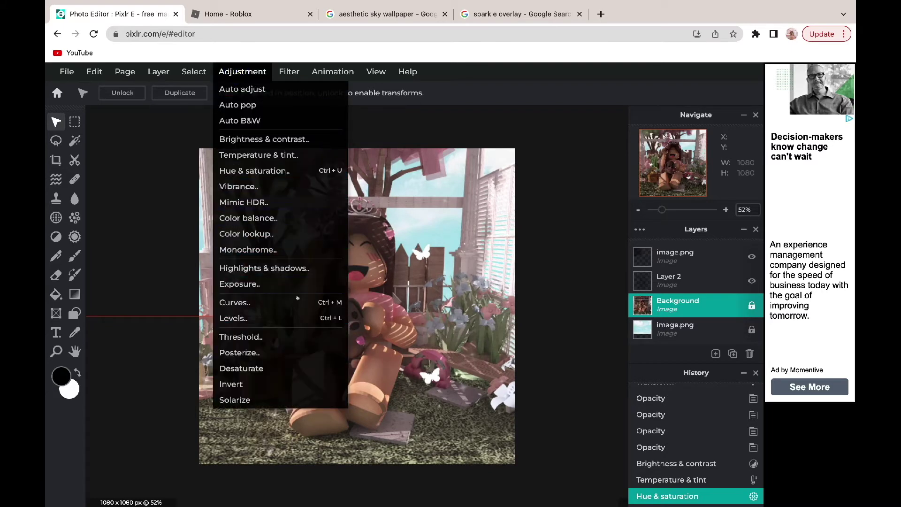
Step: Apply an Exposure adjustment with Amount 16 to the Background
{"action": "left_click", "coordinate": [289, 282]}
{"action": "left_click_drag", "start_coordinate": [517, 249], "coordinate": [535, 275]}
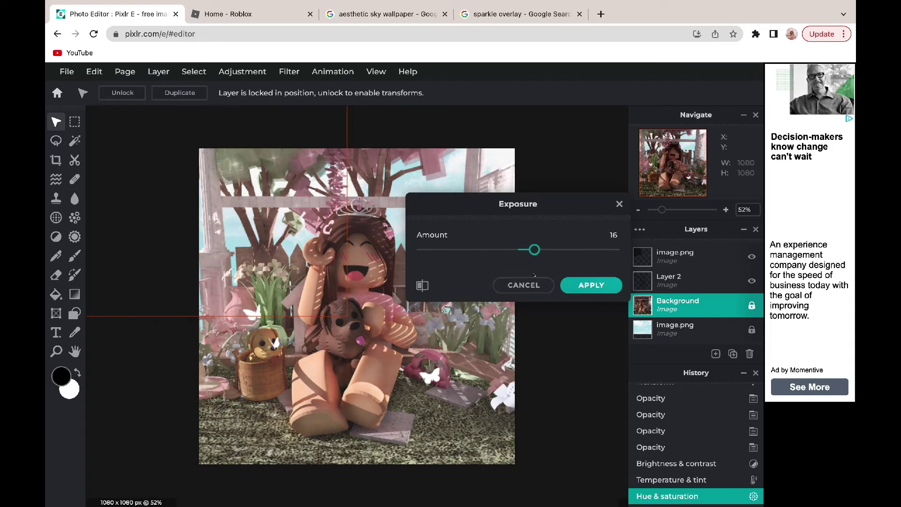
{"action": "left_click", "coordinate": [586, 285]}
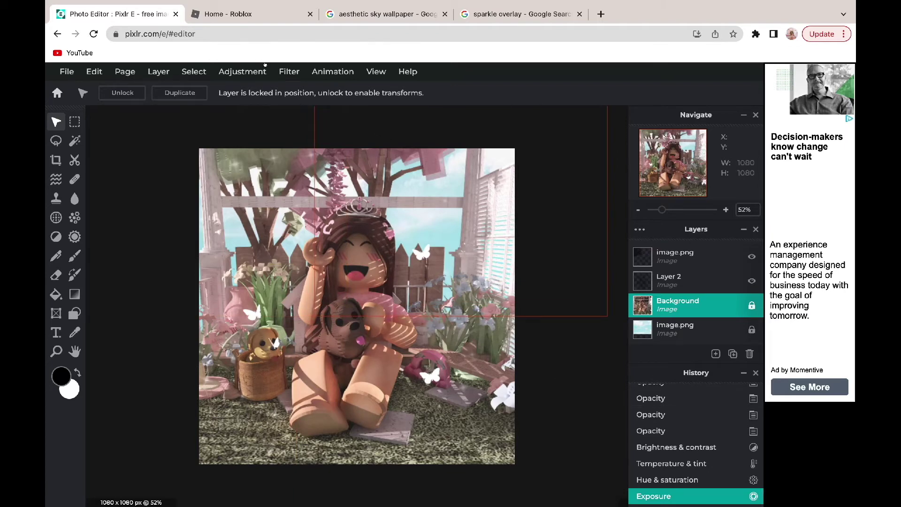
{"action": "left_click", "coordinate": [289, 72]}
Step: Apply an Inner glow filter with Size 9px, Feather 100% and Opacity 10%
{"action": "left_click", "coordinate": [290, 71]}
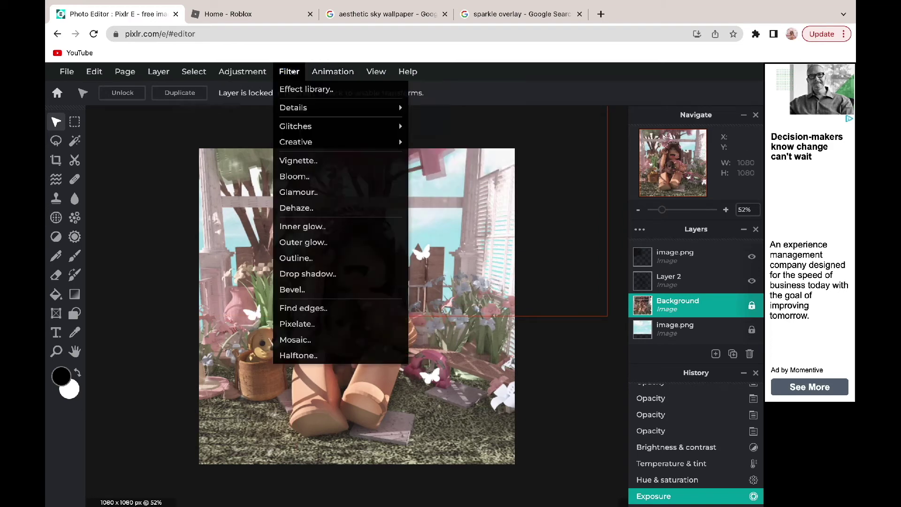
{"action": "left_click", "coordinate": [313, 226]}
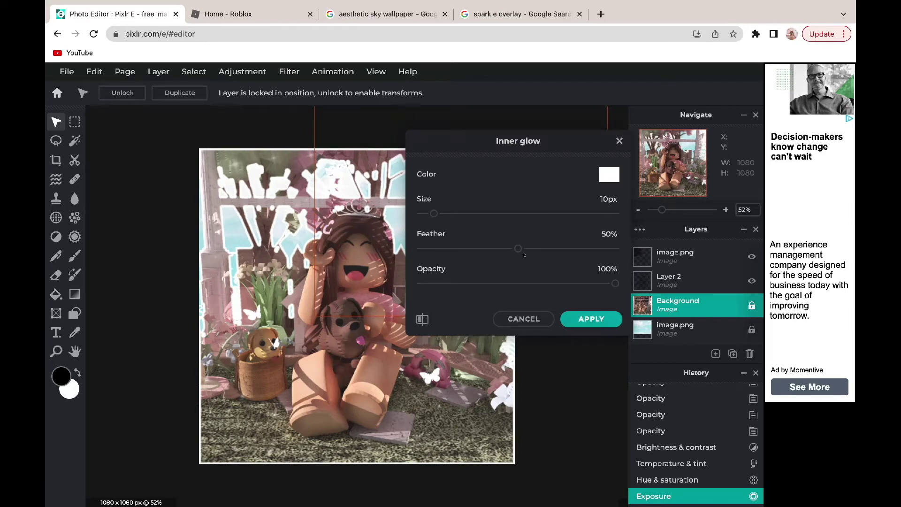
{"action": "left_click_drag", "start_coordinate": [516, 248], "coordinate": [615, 248]}
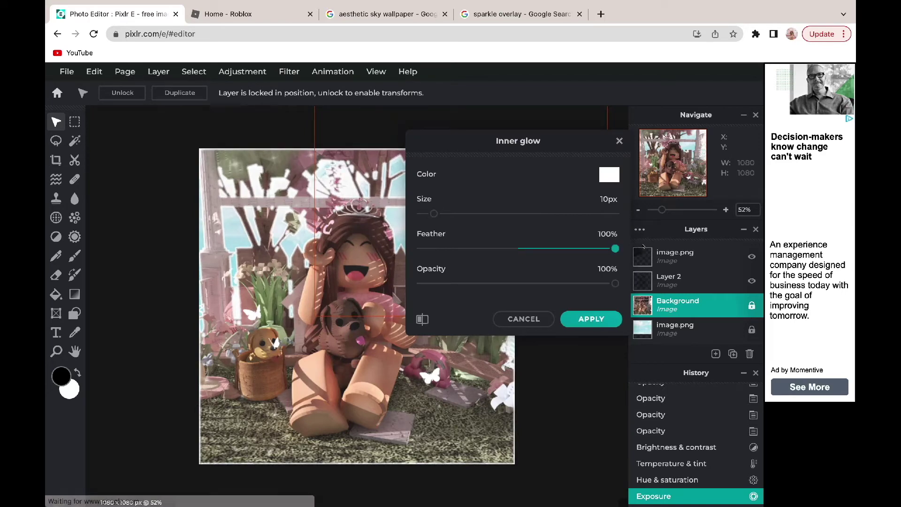
{"action": "left_click_drag", "start_coordinate": [433, 213], "coordinate": [431, 212]}
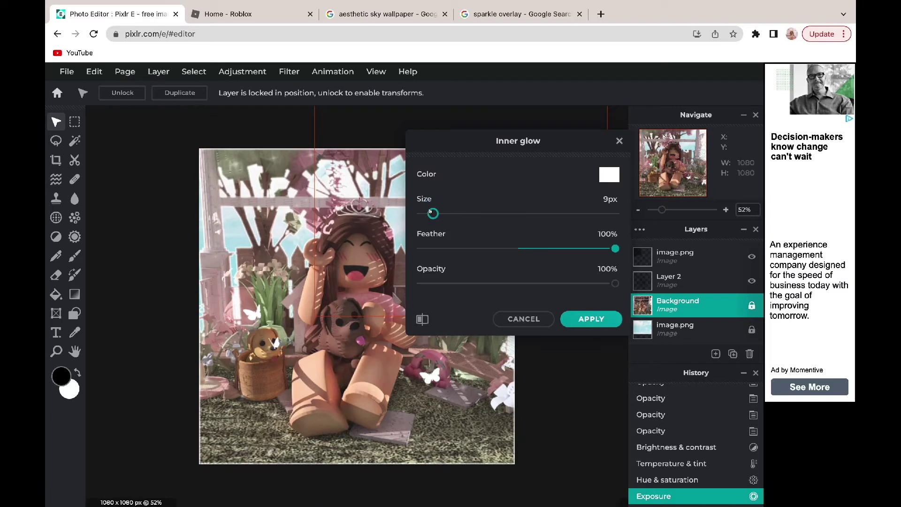
{"action": "left_click_drag", "start_coordinate": [614, 283], "coordinate": [519, 283]}
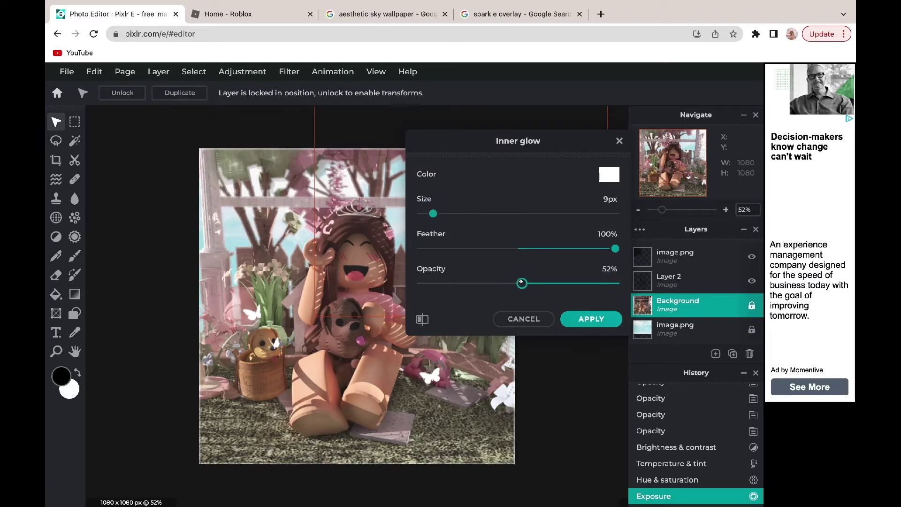
{"action": "left_click_drag", "start_coordinate": [508, 283], "coordinate": [441, 283]}
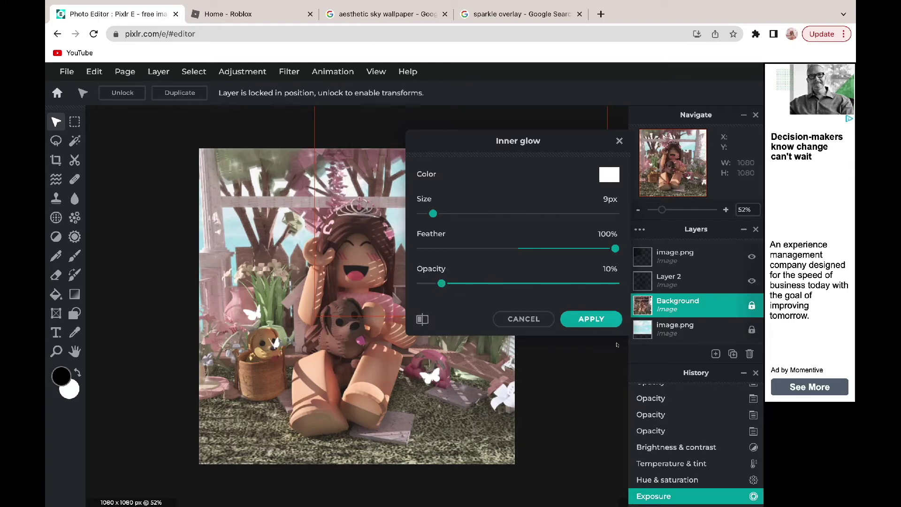
{"action": "left_click", "coordinate": [590, 318]}
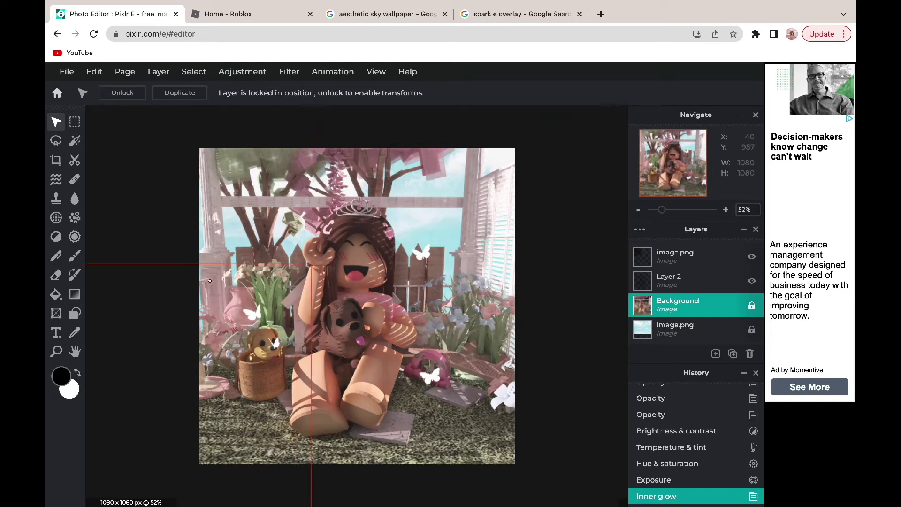
{"action": "left_click", "coordinate": [56, 332]}
Step: Add a 'vintagevia' text layer above Background, enlarge it and centre it on the image
{"action": "left_click", "coordinate": [322, 290]}
{"action": "left_click", "coordinate": [582, 264]}
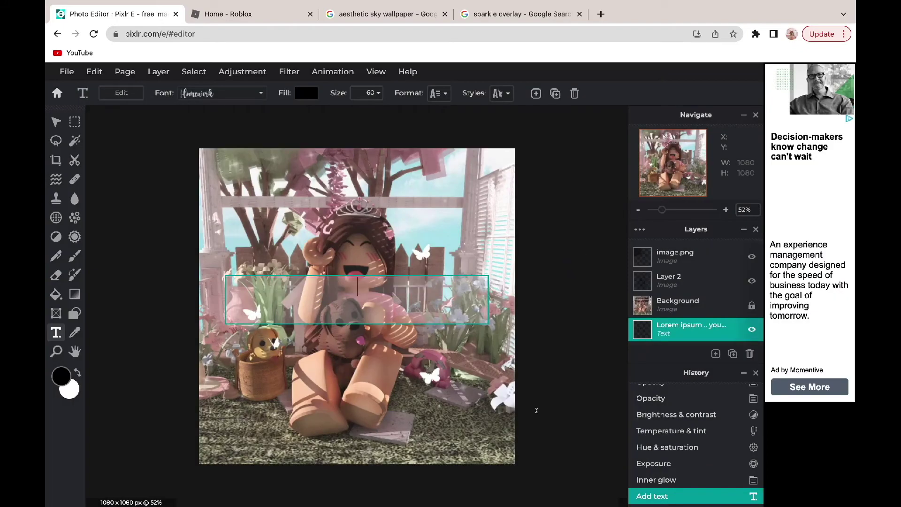
{"action": "type", "text": "vintagevia"}
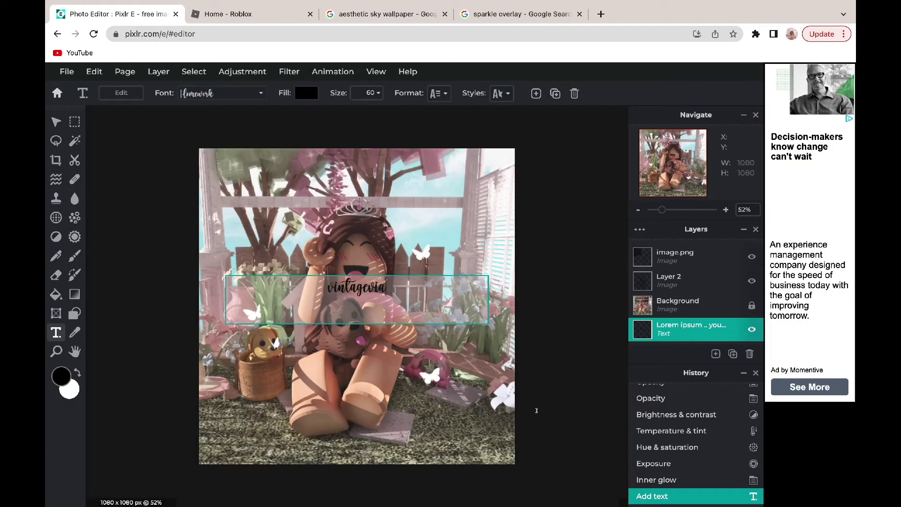
{"action": "left_click", "coordinate": [568, 344]}
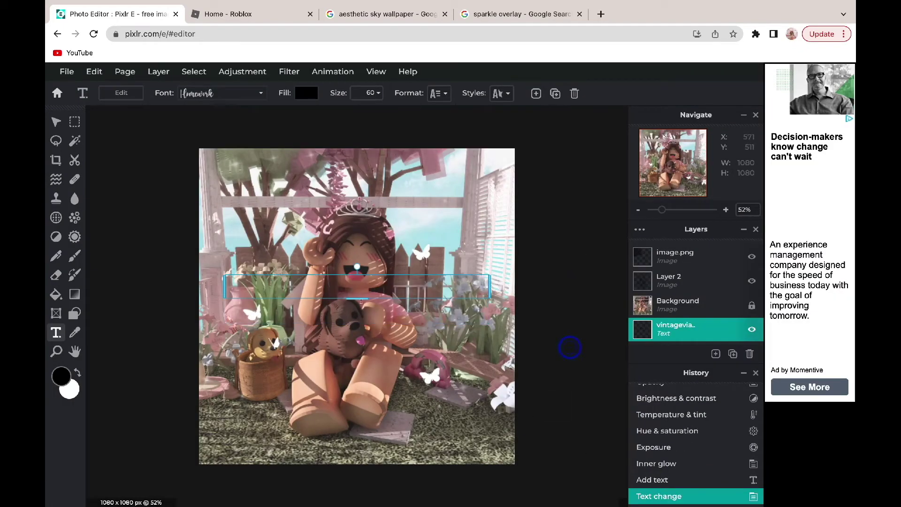
{"action": "left_click_drag", "start_coordinate": [355, 297], "coordinate": [357, 336]}
{"action": "left_click", "coordinate": [716, 353]}
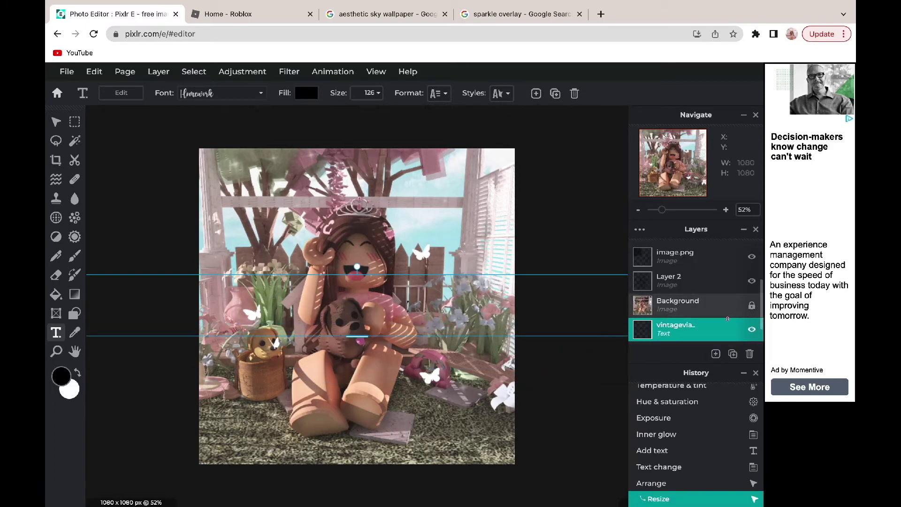
{"action": "left_click_drag", "start_coordinate": [715, 322], "coordinate": [715, 303]}
{"action": "left_click_drag", "start_coordinate": [391, 310], "coordinate": [421, 339]}
{"action": "left_click", "coordinate": [421, 339]}
Step: Change the text to 'via' in white, enlarge it to 208 and move it over the chest
{"action": "left_click", "coordinate": [421, 339]}
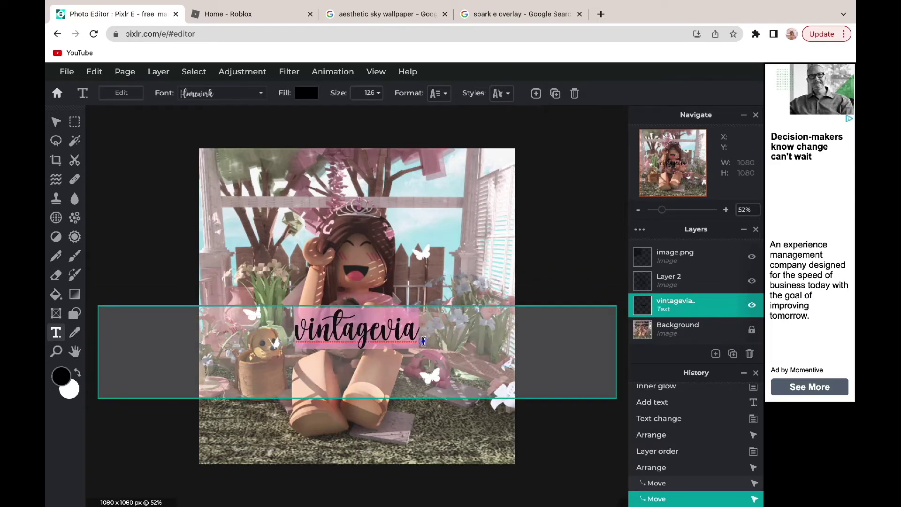
{"action": "type", "text": "via"}
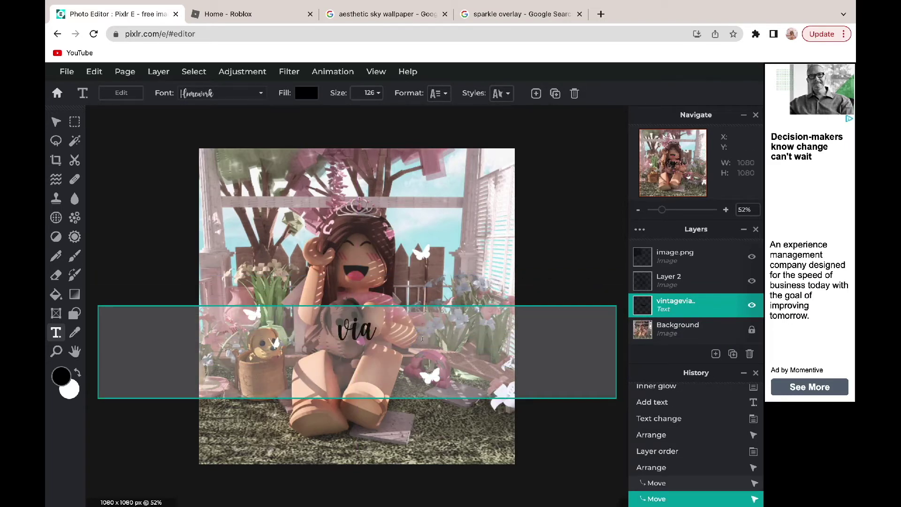
{"action": "left_click", "coordinate": [361, 263]}
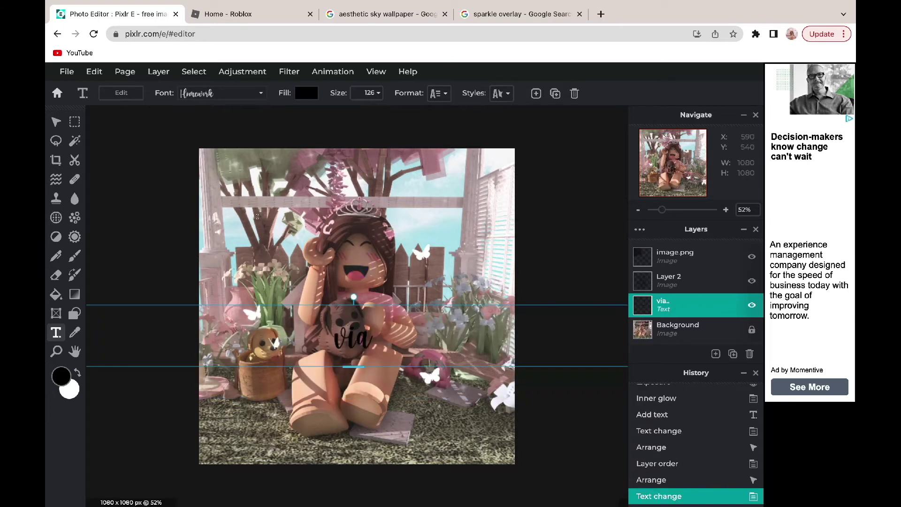
{"action": "left_click", "coordinate": [305, 94]}
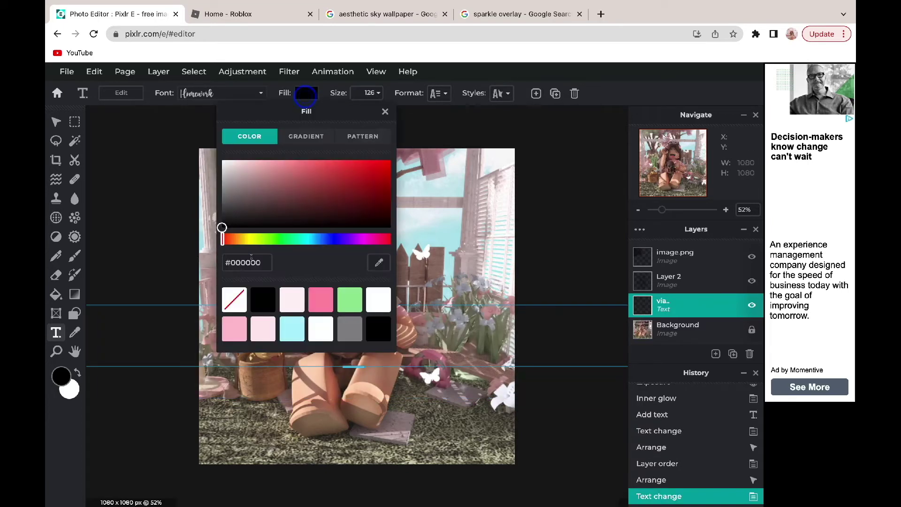
{"action": "left_click", "coordinate": [224, 165]}
{"action": "left_click", "coordinate": [389, 356]}
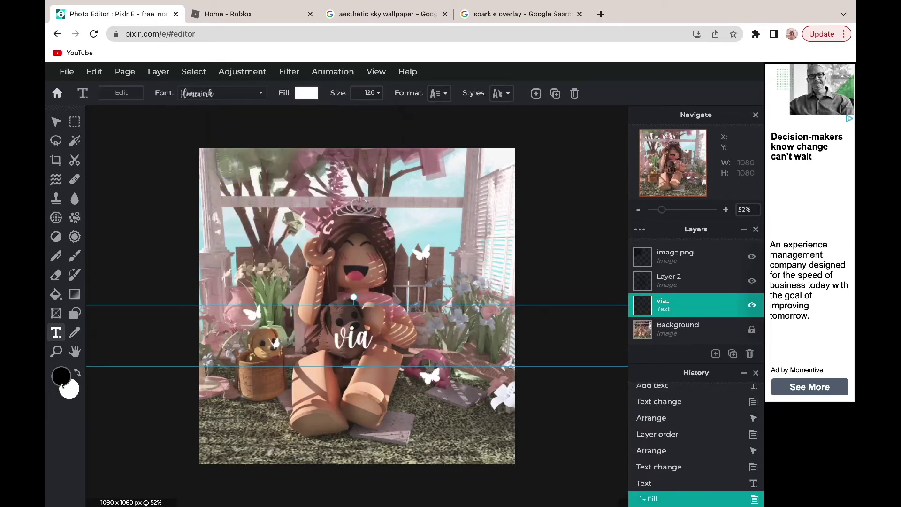
{"action": "left_click_drag", "start_coordinate": [353, 363], "coordinate": [353, 405]}
{"action": "left_click_drag", "start_coordinate": [263, 362], "coordinate": [260, 332]}
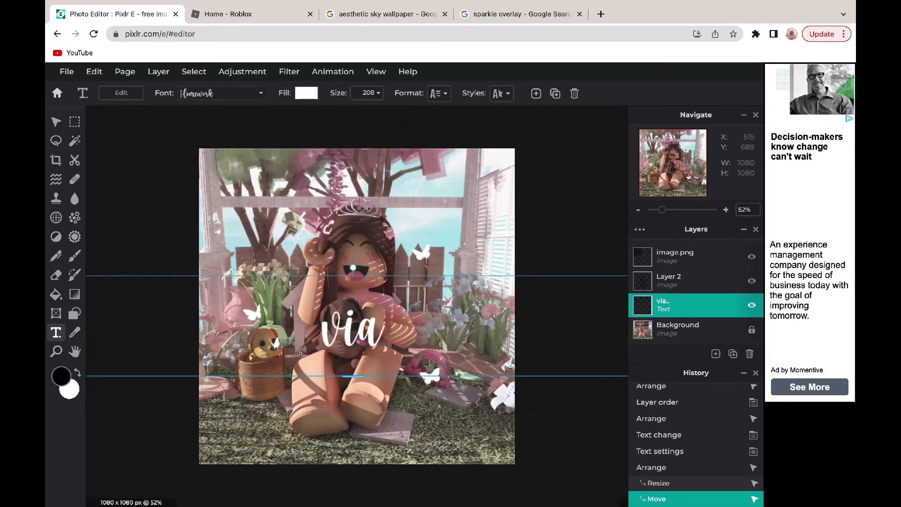
Step: Select the whole canvas and rasterize the via text layer
{"action": "left_click", "coordinate": [194, 71]}
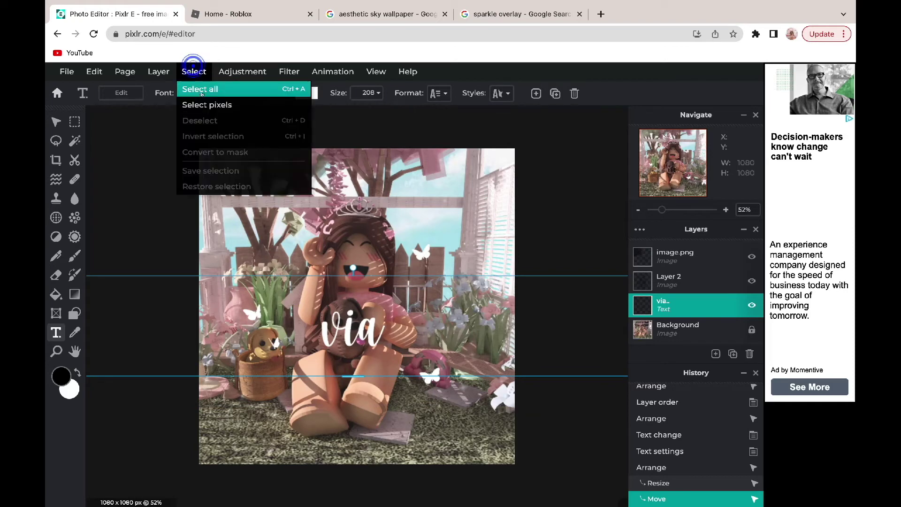
{"action": "left_click", "coordinate": [199, 89]}
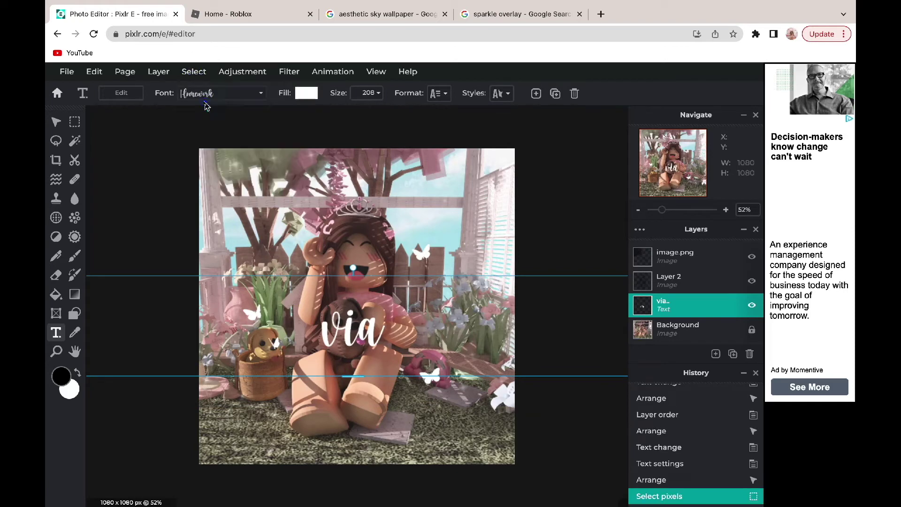
{"action": "left_click", "coordinate": [53, 121]}
{"action": "left_click", "coordinate": [158, 71]}
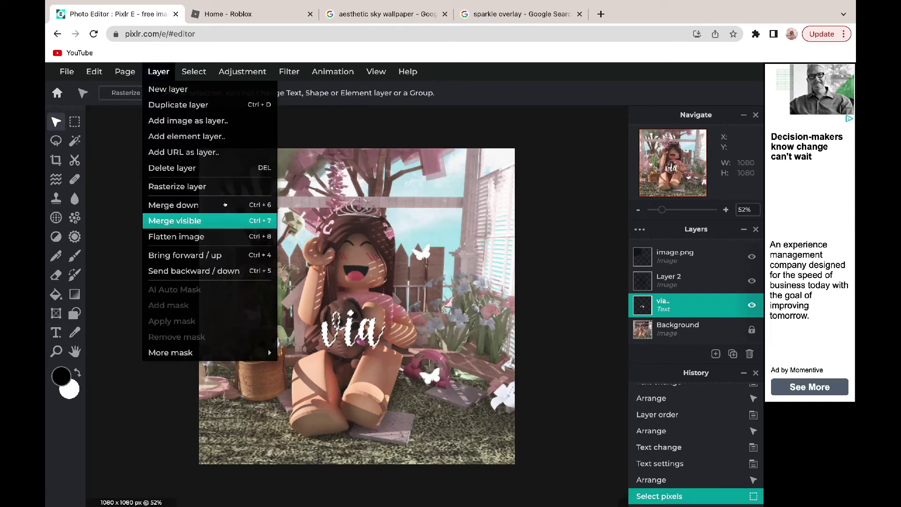
{"action": "left_click", "coordinate": [211, 187]}
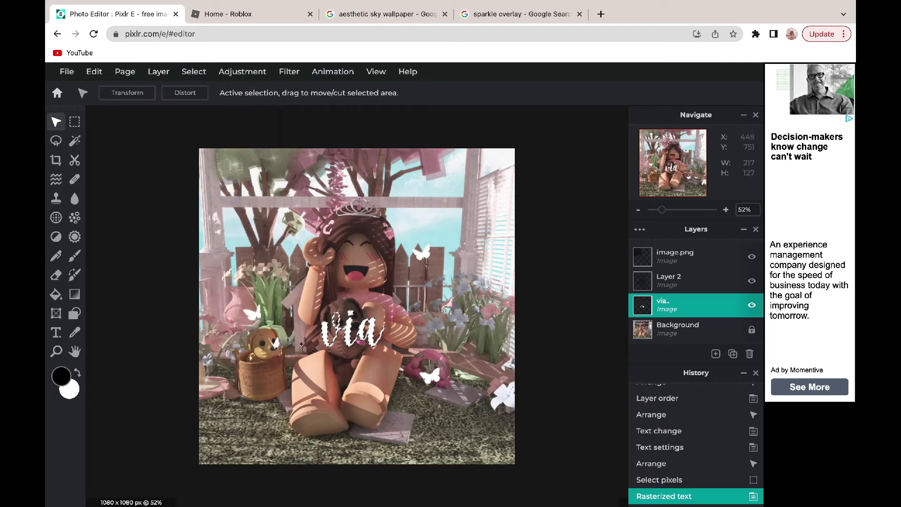
{"action": "left_click", "coordinate": [75, 294]}
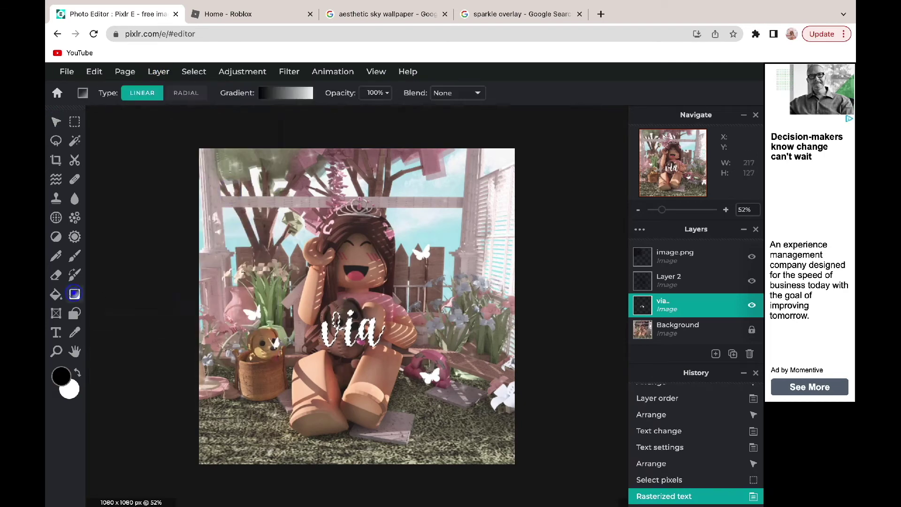
Step: Add a white middle colour stop to the gradient
{"action": "left_click", "coordinate": [274, 94]}
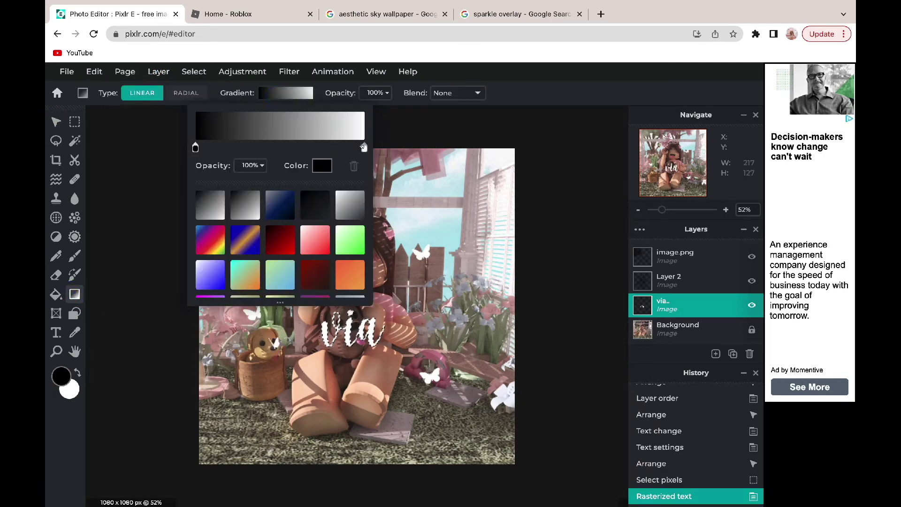
{"action": "left_click", "coordinate": [330, 145]}
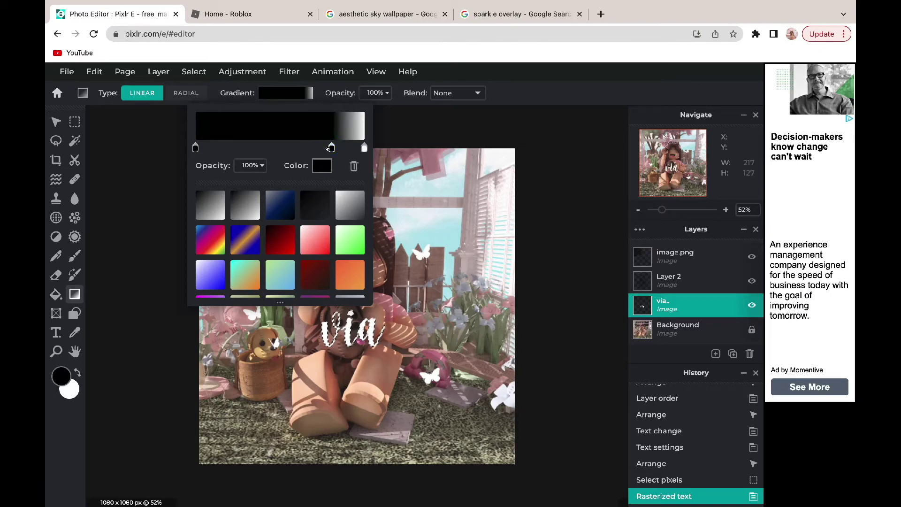
{"action": "left_click_drag", "start_coordinate": [330, 148], "coordinate": [280, 148]}
{"action": "left_click", "coordinate": [320, 164]}
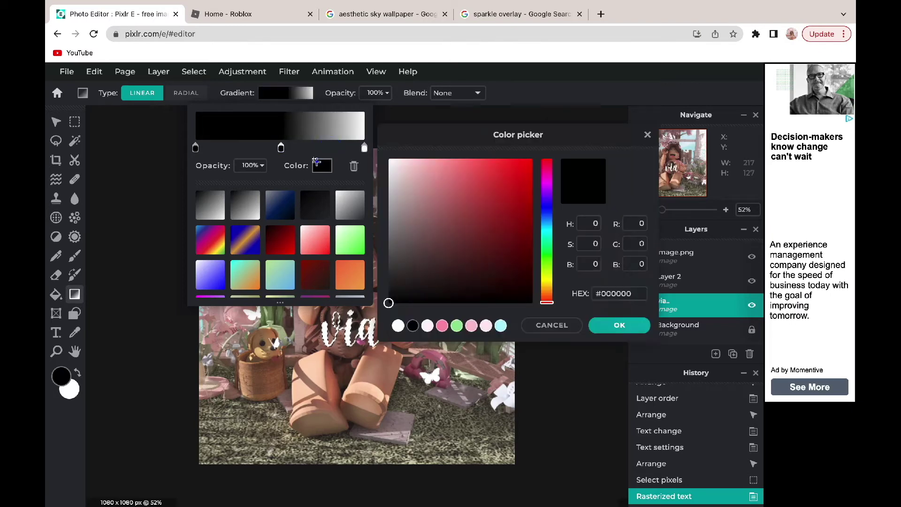
{"action": "left_click", "coordinate": [391, 161]}
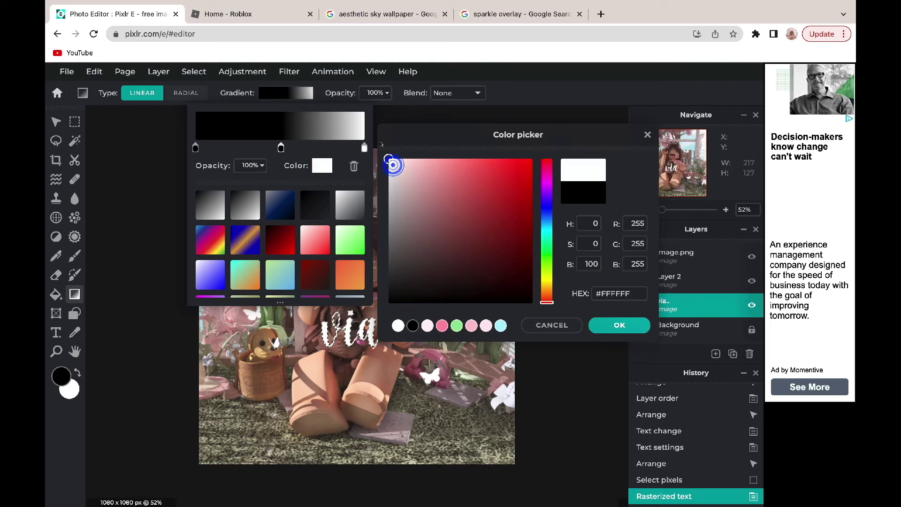
{"action": "left_click", "coordinate": [619, 324]}
Step: Make the gradient's left stop light green and right stop pink, then drag it across the via text
{"action": "left_click", "coordinate": [194, 147]}
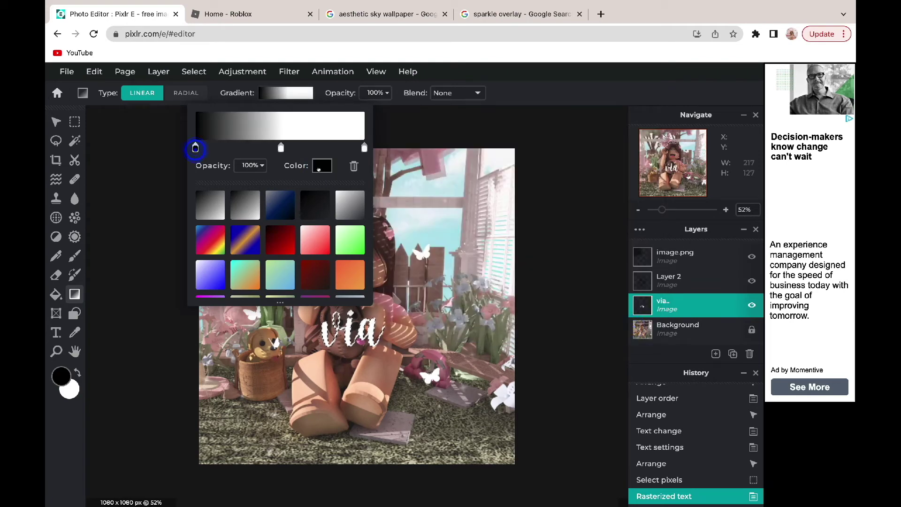
{"action": "left_click", "coordinate": [322, 165]}
{"action": "left_click", "coordinate": [457, 325]}
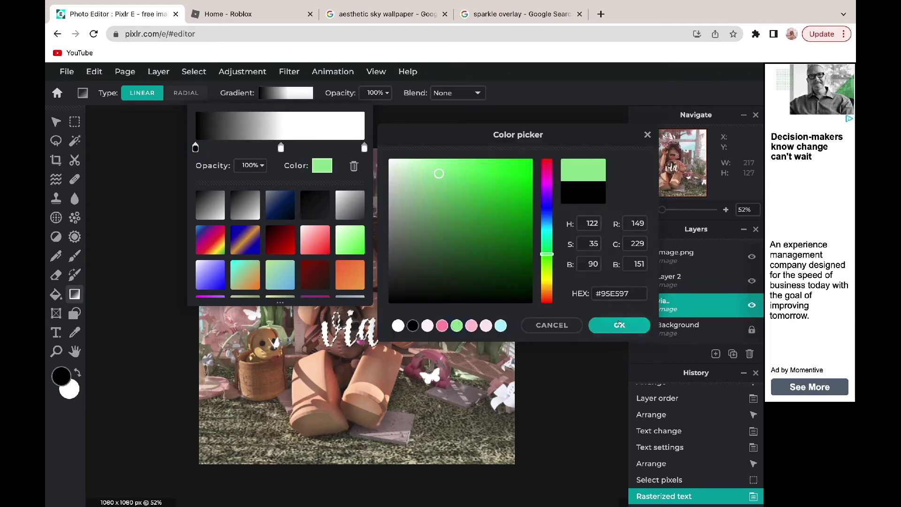
{"action": "left_click", "coordinate": [620, 325]}
{"action": "left_click", "coordinate": [364, 147]}
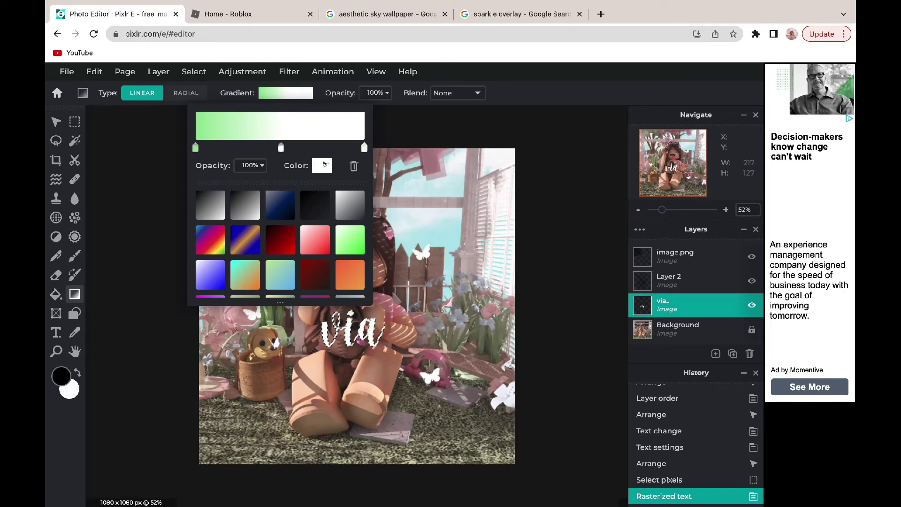
{"action": "left_click", "coordinate": [322, 165]}
{"action": "left_click", "coordinate": [456, 326]}
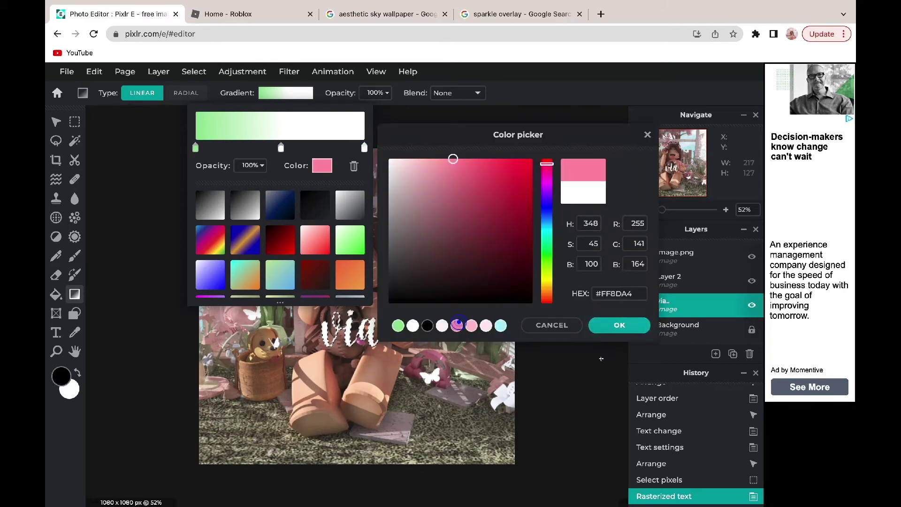
{"action": "left_click", "coordinate": [615, 326]}
{"action": "left_click", "coordinate": [466, 253]}
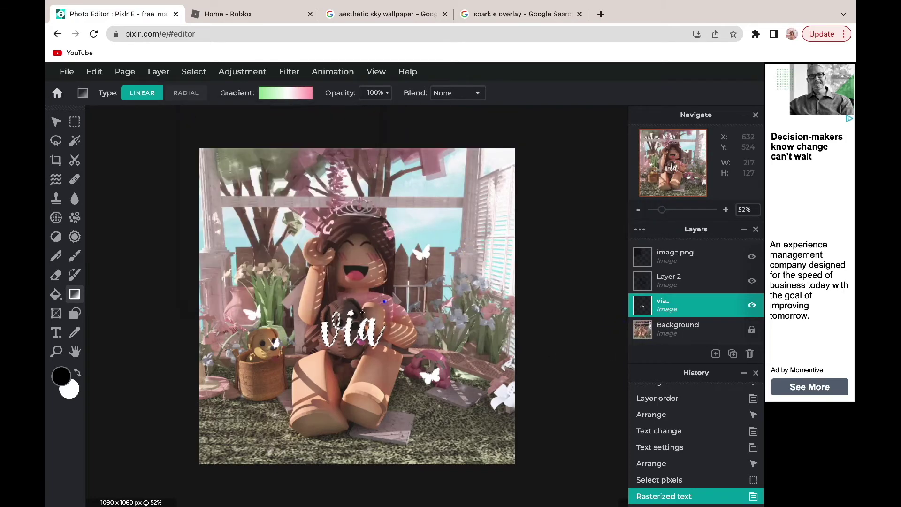
{"action": "left_click_drag", "start_coordinate": [382, 301], "coordinate": [326, 347]}
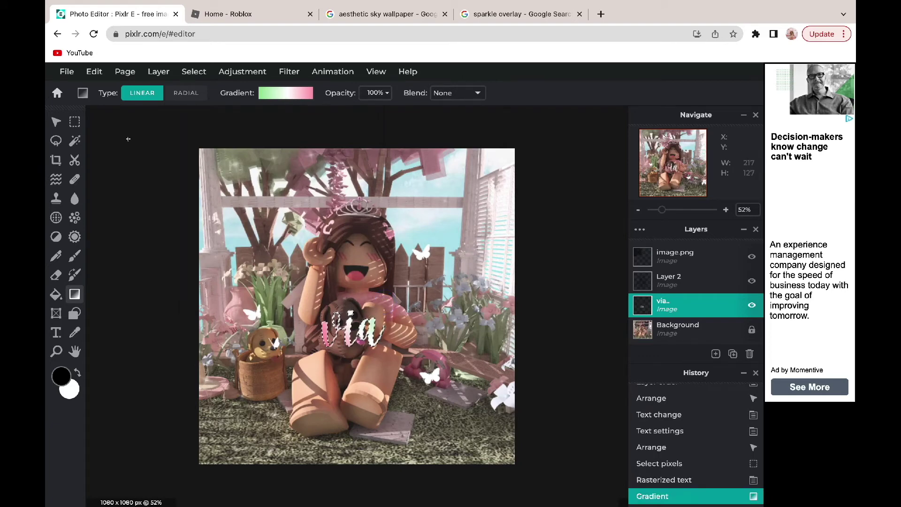
{"action": "left_click", "coordinate": [75, 122]}
Step: Deselect, then nudge the via watermark layer slightly upward on the chest
{"action": "key", "text": "ctrl+d"}
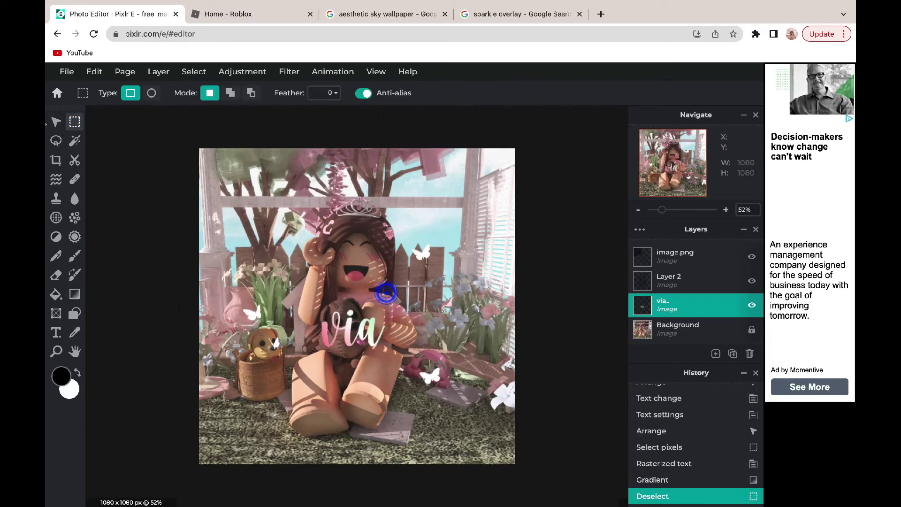
{"action": "left_click", "coordinate": [56, 122]}
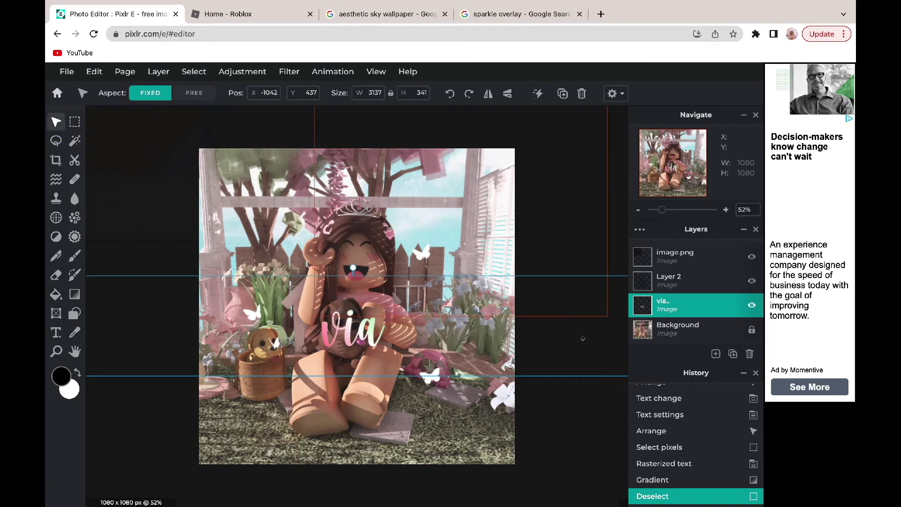
{"action": "left_click", "coordinate": [573, 357]}
{"action": "left_click", "coordinate": [374, 339]}
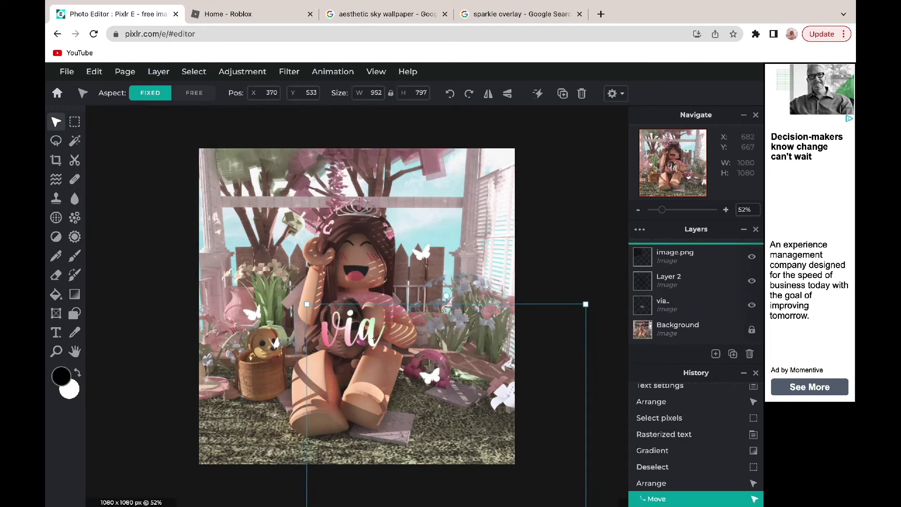
{"action": "left_click_drag", "start_coordinate": [337, 315], "coordinate": [352, 332]}
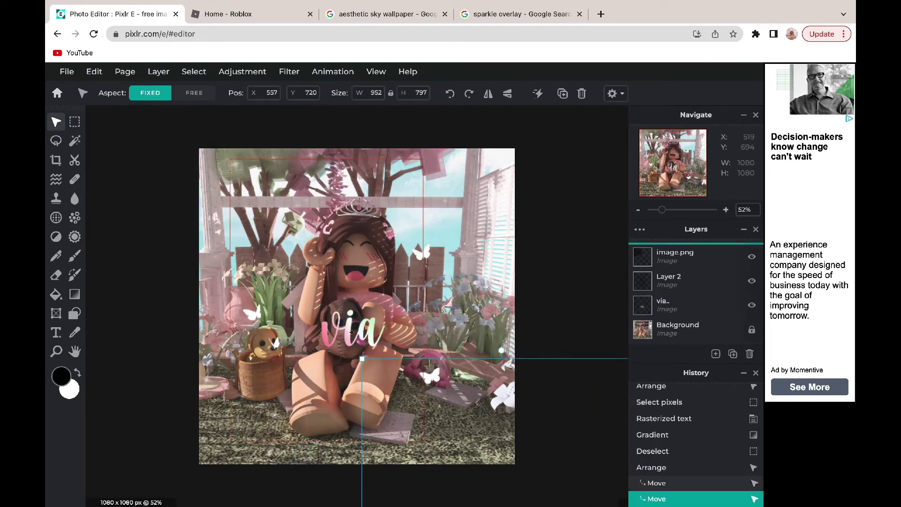
{"action": "left_click_drag", "start_coordinate": [554, 371], "coordinate": [530, 325]}
{"action": "left_click", "coordinate": [667, 310]}
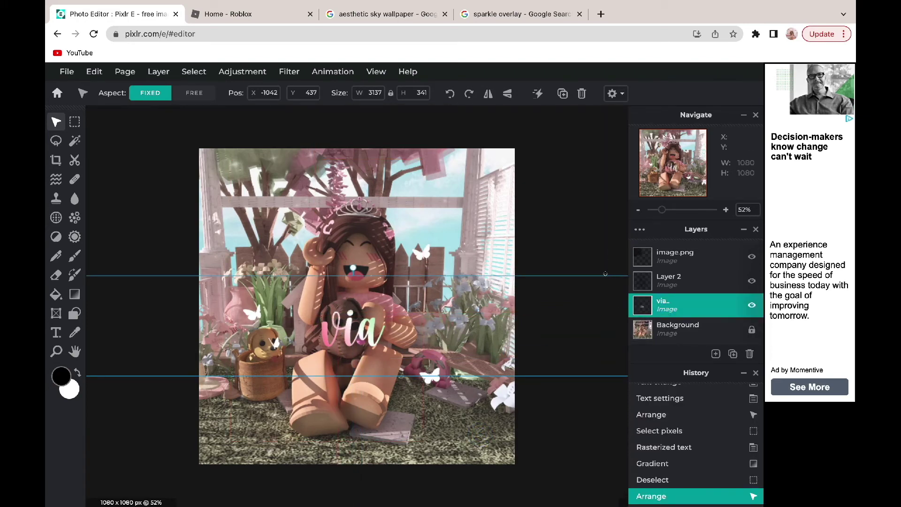
{"action": "mouse_move", "coordinate": [606, 273]}
{"action": "left_mouse_down"}
{"action": "mouse_move", "coordinate": [608, 214]}
{"action": "mouse_move", "coordinate": [607, 262]}
{"action": "left_mouse_up"}
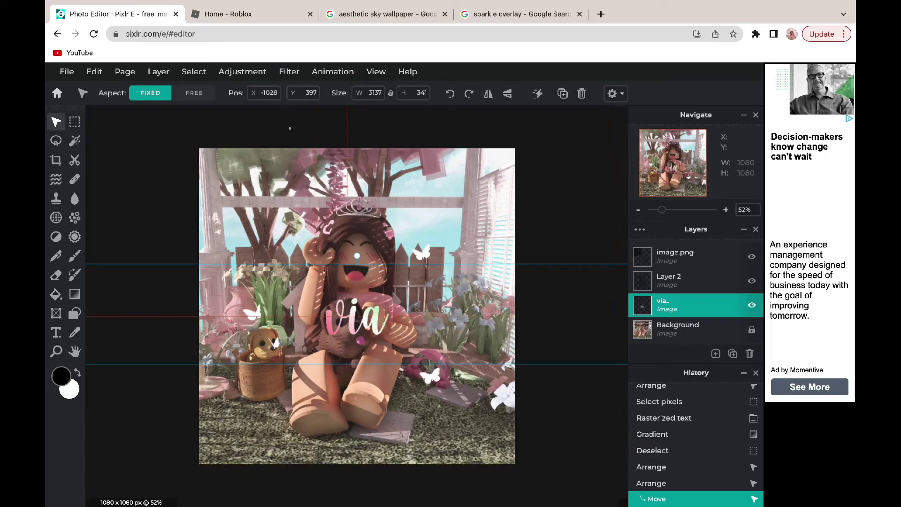
{"action": "left_click", "coordinate": [294, 71]}
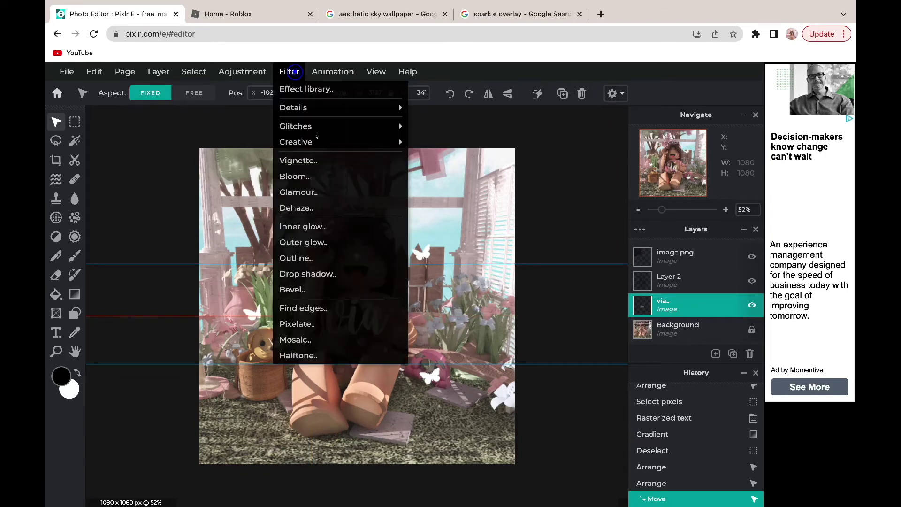
Step: Add a pink inner glow to the via text: size 7px, feather 100%, opacity 41%
{"action": "left_click", "coordinate": [320, 226]}
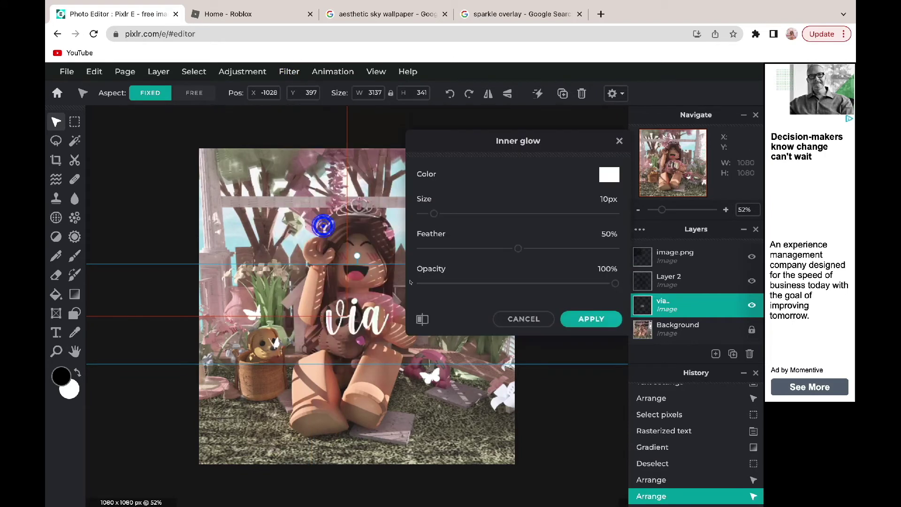
{"action": "left_click", "coordinate": [609, 178]}
{"action": "left_click", "coordinate": [397, 325]}
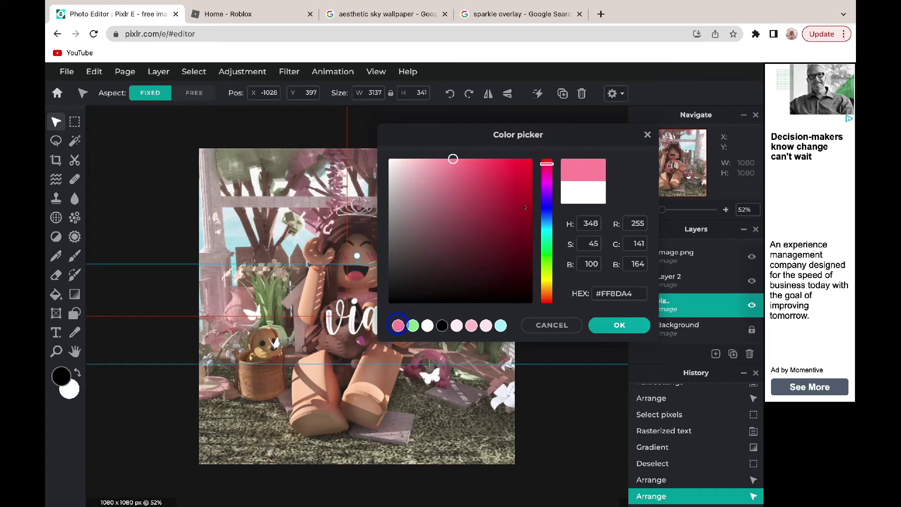
{"action": "left_click", "coordinate": [606, 321]}
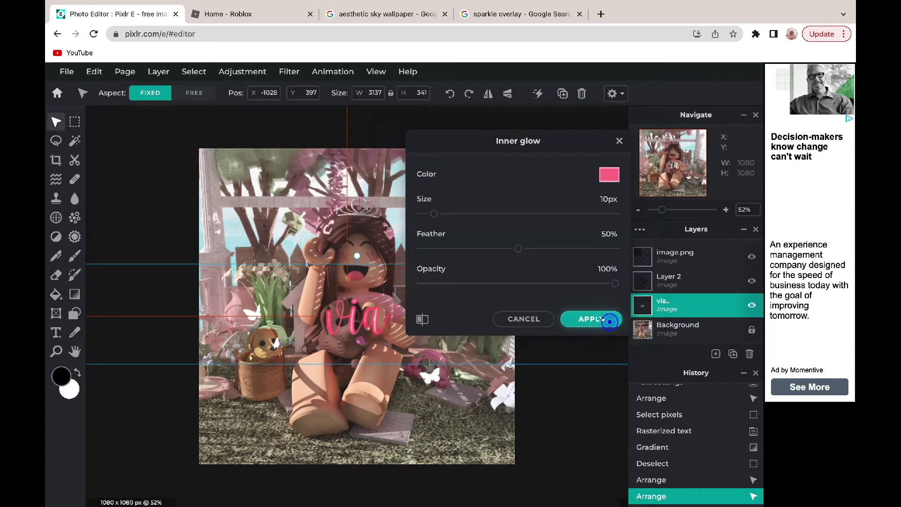
{"action": "left_click_drag", "start_coordinate": [430, 213], "coordinate": [427, 214]}
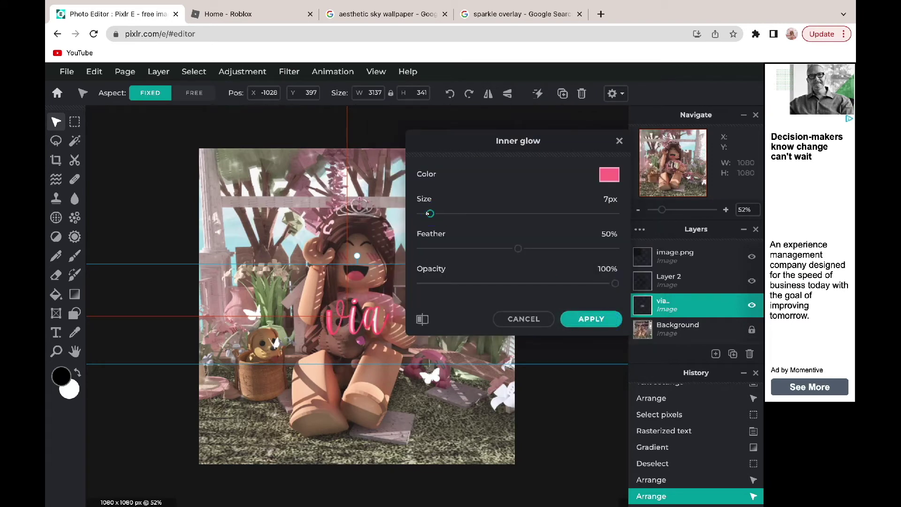
{"action": "left_click_drag", "start_coordinate": [513, 250], "coordinate": [687, 237]}
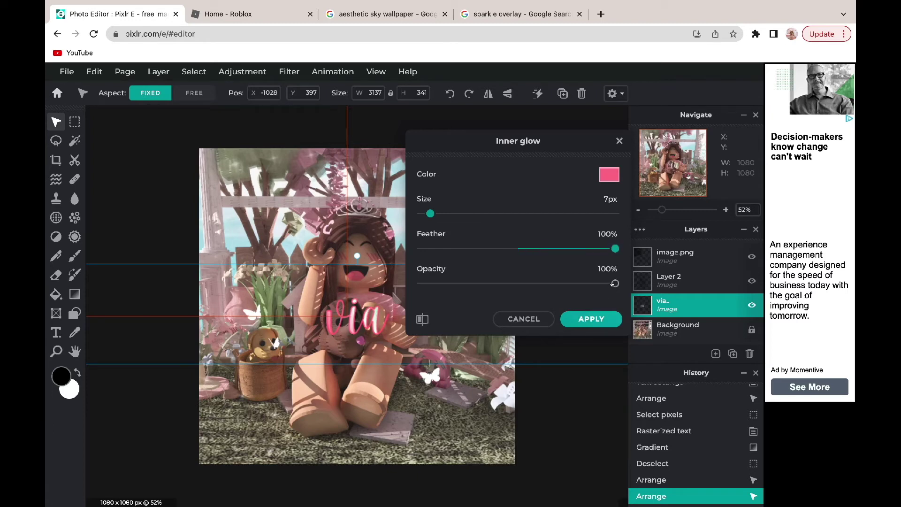
{"action": "left_click_drag", "start_coordinate": [613, 283], "coordinate": [505, 287]}
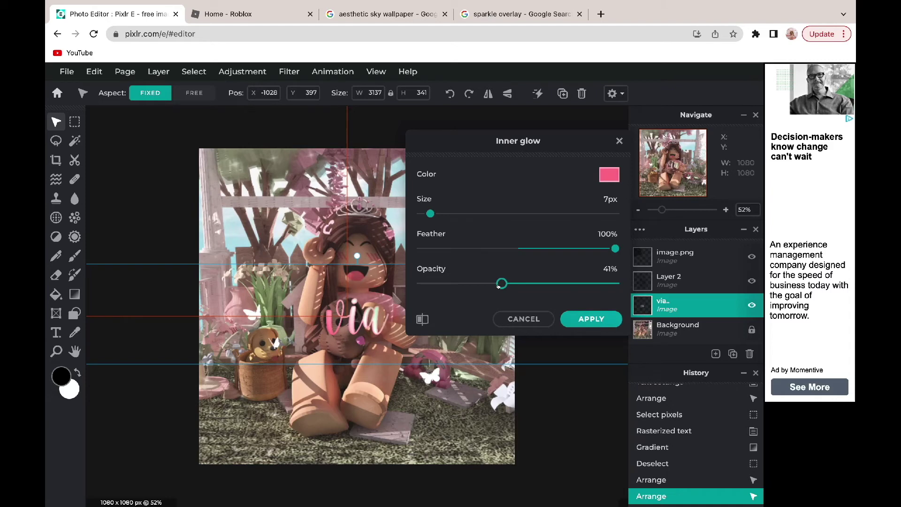
{"action": "left_click", "coordinate": [596, 323]}
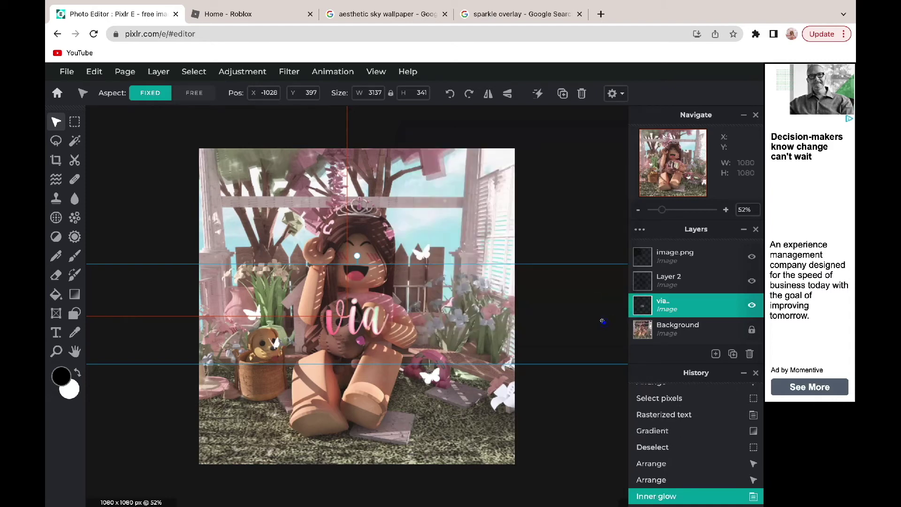
Step: Outline the via text in white with an outline size of 8
{"action": "left_click", "coordinate": [291, 71]}
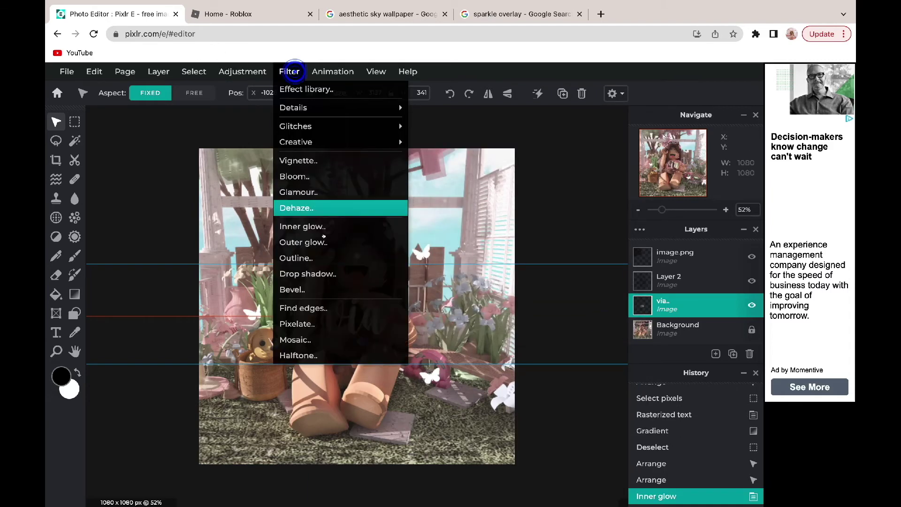
{"action": "left_click", "coordinate": [314, 256]}
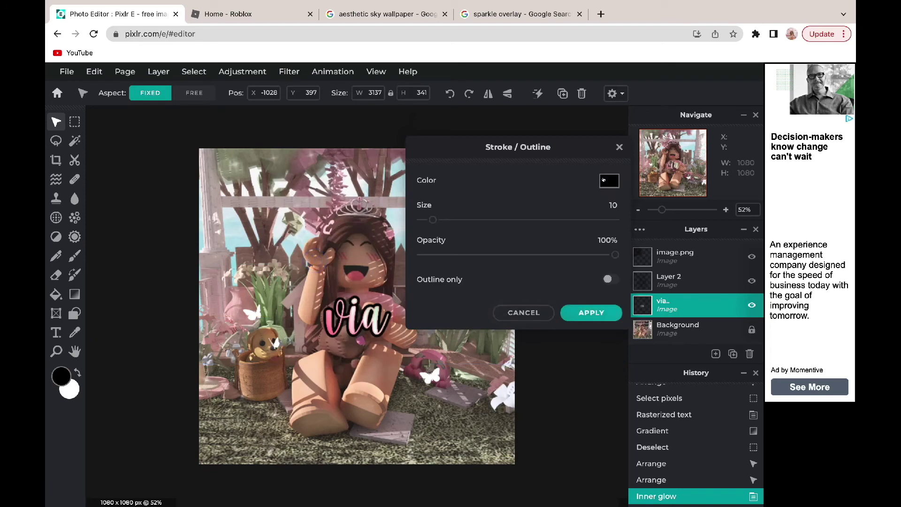
{"action": "left_click", "coordinate": [606, 180]}
{"action": "left_click_drag", "start_coordinate": [412, 187], "coordinate": [389, 160]}
{"action": "left_click", "coordinate": [621, 325]}
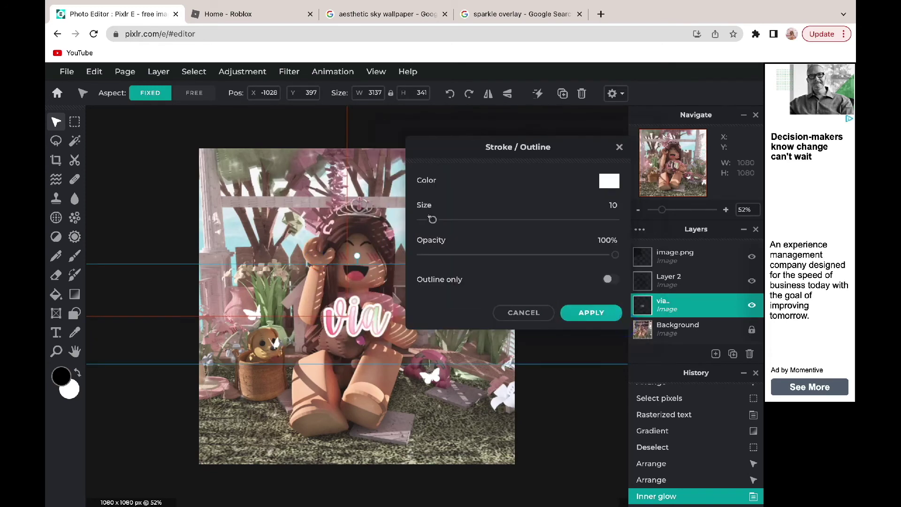
{"action": "left_click_drag", "start_coordinate": [429, 217], "coordinate": [428, 216]}
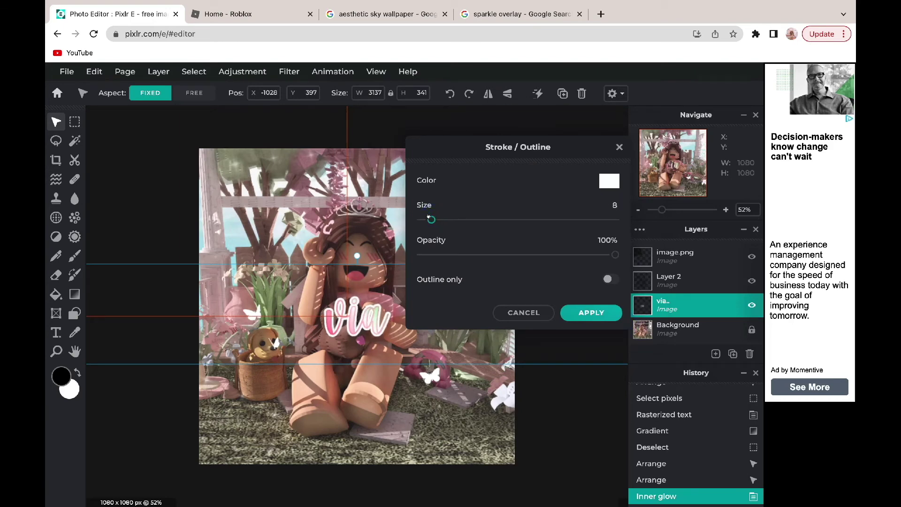
{"action": "left_click", "coordinate": [591, 312]}
Step: Add a second, light pink (#FFF1F4) outline of size 7 to the via text
{"action": "left_click", "coordinate": [289, 71]}
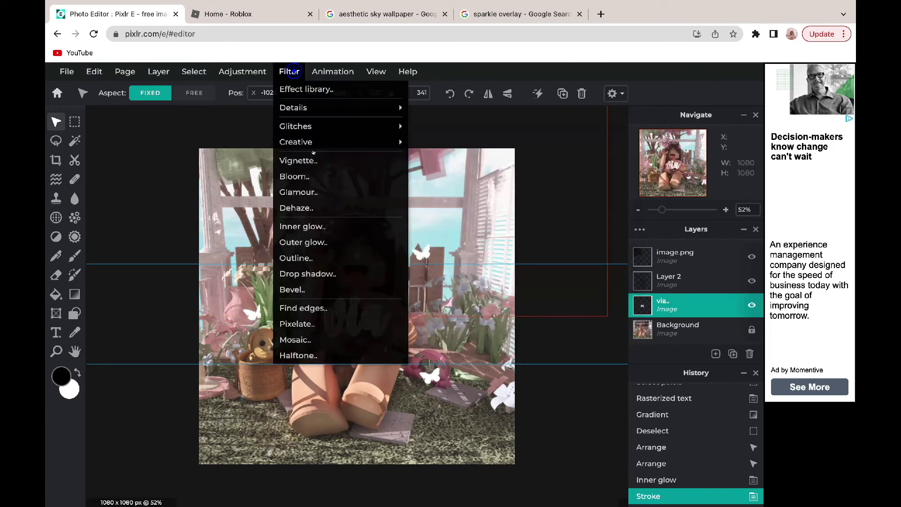
{"action": "left_click", "coordinate": [295, 257]}
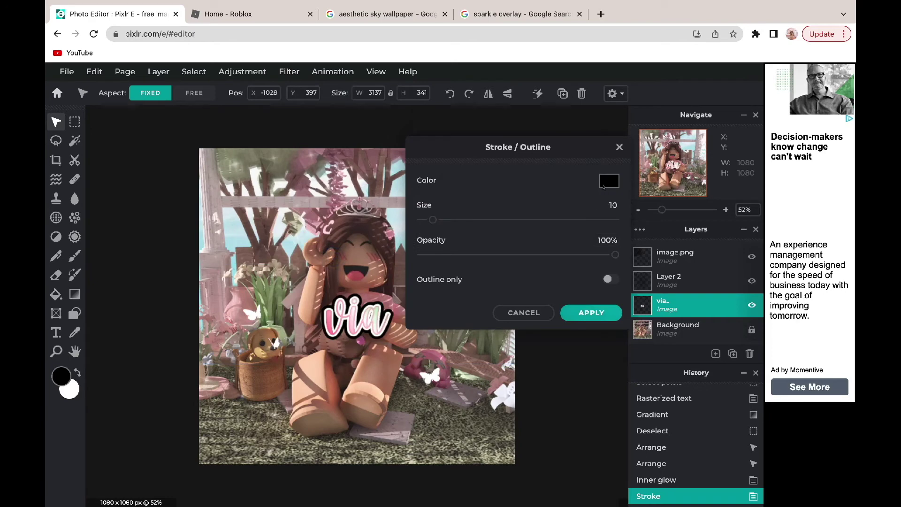
{"action": "left_click", "coordinate": [604, 188]}
{"action": "left_click", "coordinate": [470, 325]}
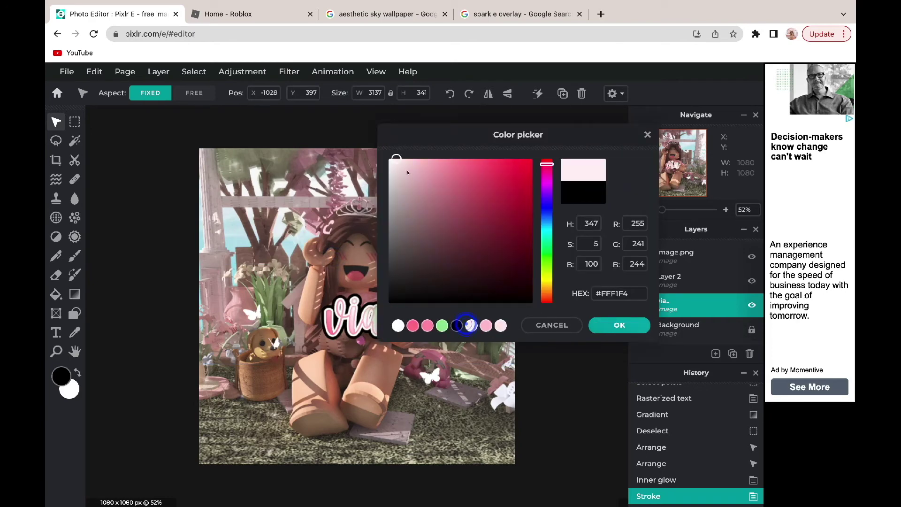
{"action": "left_click", "coordinate": [624, 324]}
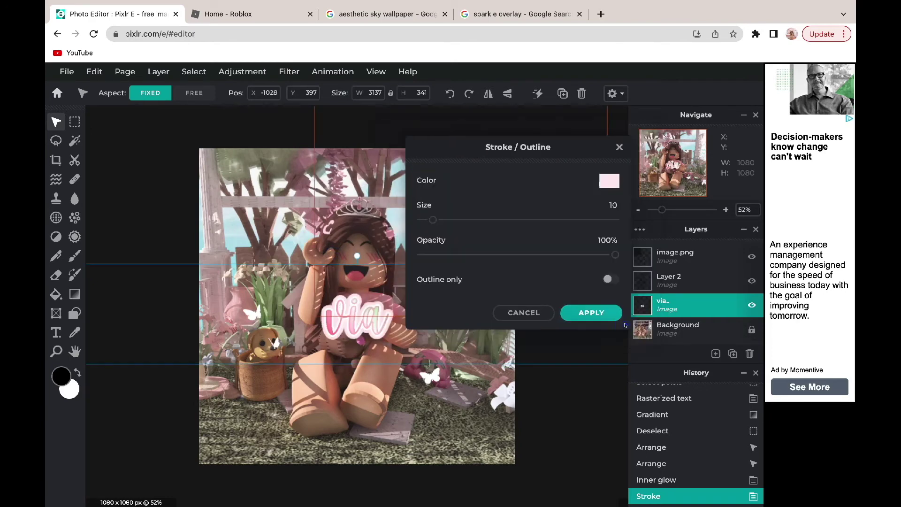
{"action": "left_click_drag", "start_coordinate": [432, 219], "coordinate": [426, 217]}
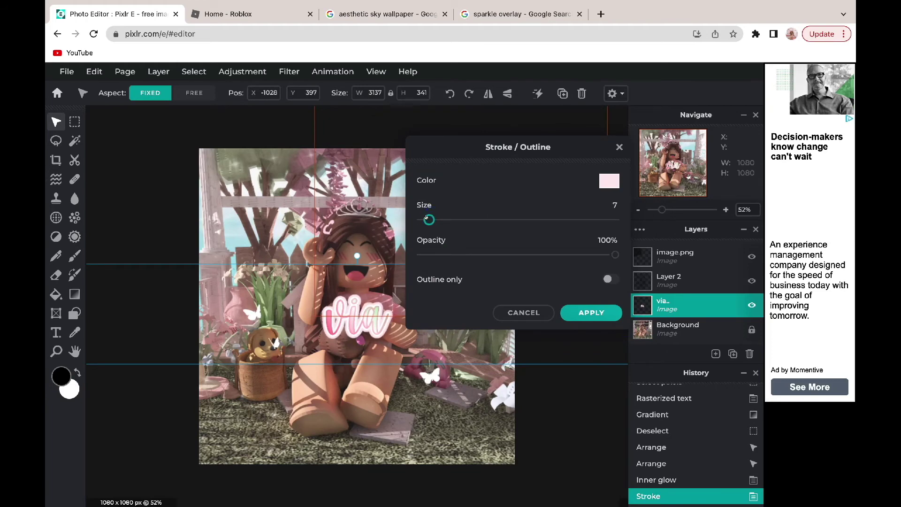
{"action": "left_click", "coordinate": [589, 311]}
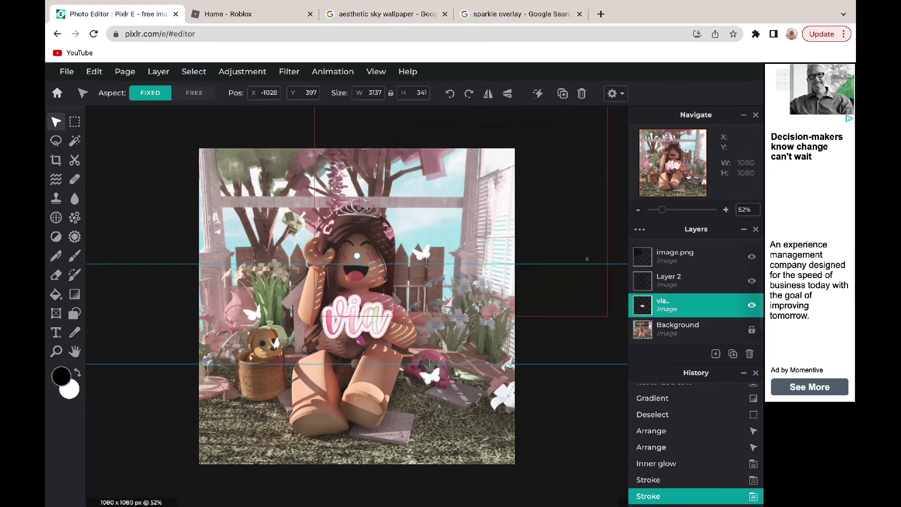
Step: Try repositioning the via watermark, undo the stray moves and delete the extra image layer
{"action": "left_click_drag", "start_coordinate": [597, 278], "coordinate": [258, 311]}
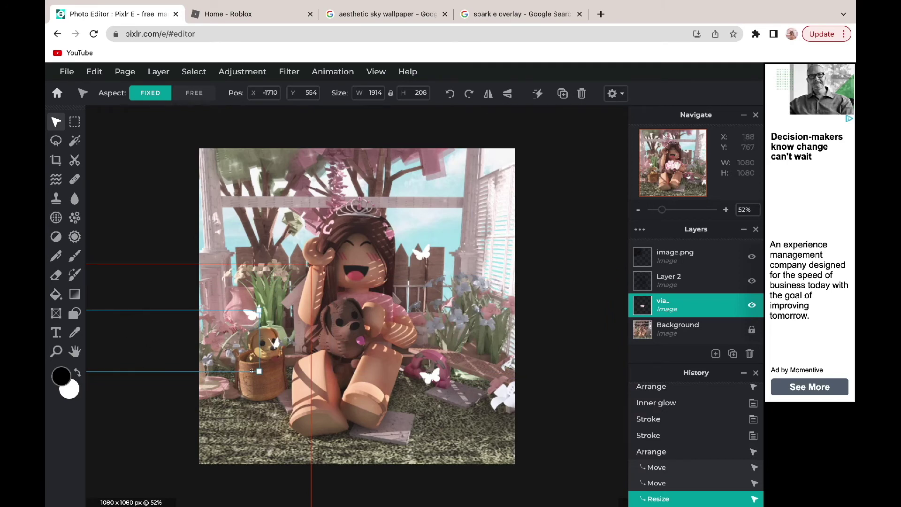
{"action": "left_click_drag", "start_coordinate": [252, 371], "coordinate": [617, 409]}
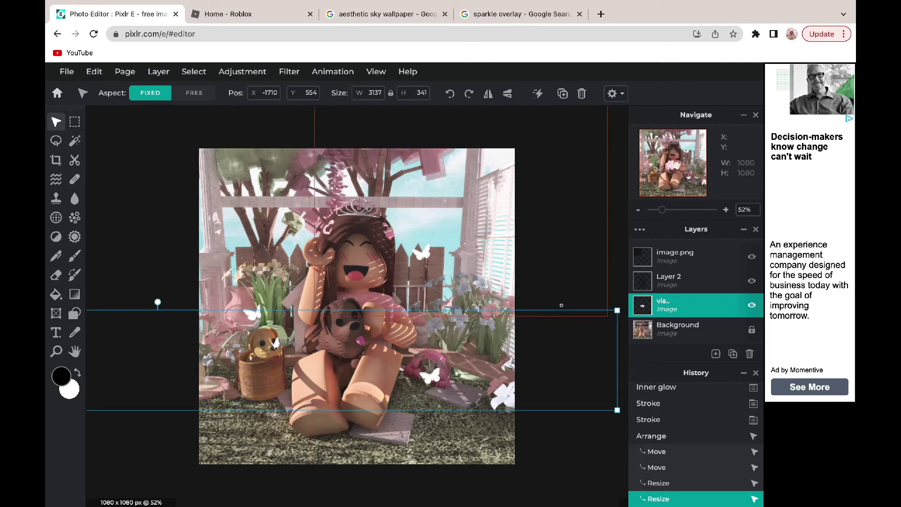
{"action": "left_click", "coordinate": [613, 314]}
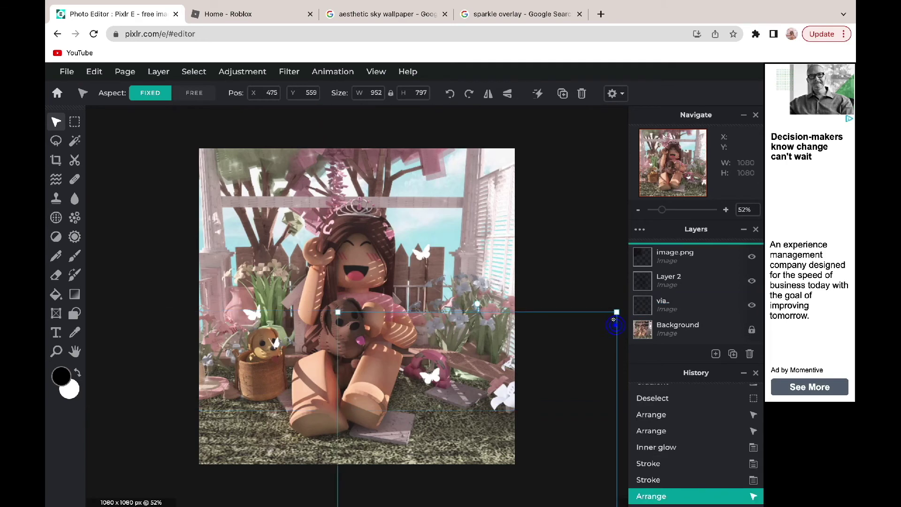
{"action": "left_click", "coordinate": [599, 311]}
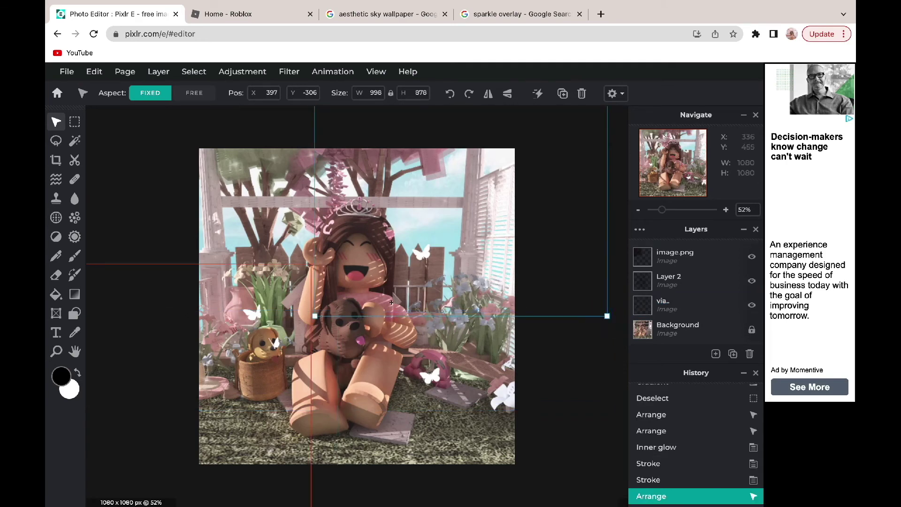
{"action": "key", "text": "ctrl+z"}
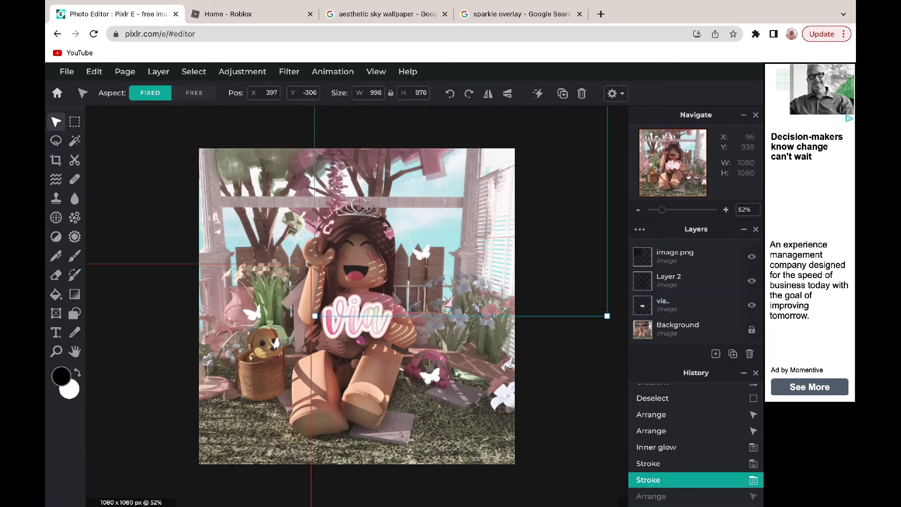
{"action": "left_click", "coordinate": [746, 309]}
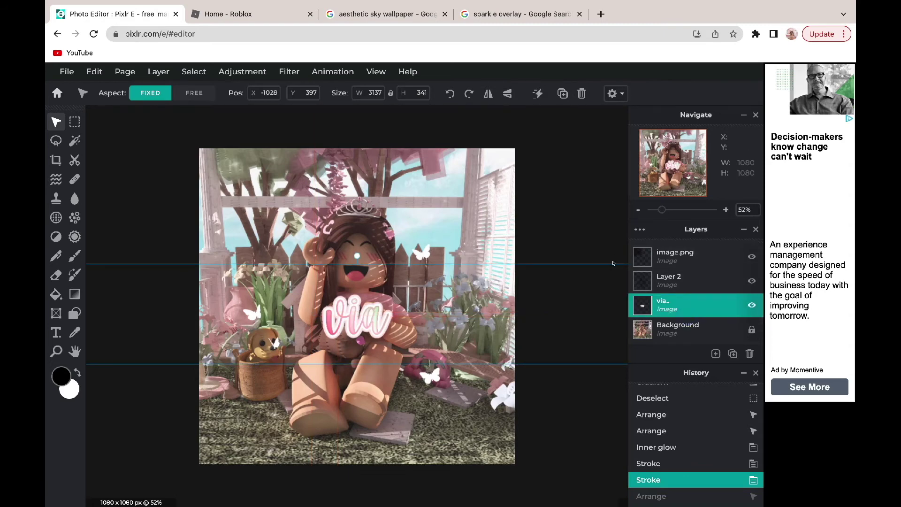
{"action": "left_click_drag", "start_coordinate": [608, 263], "coordinate": [605, 103]}
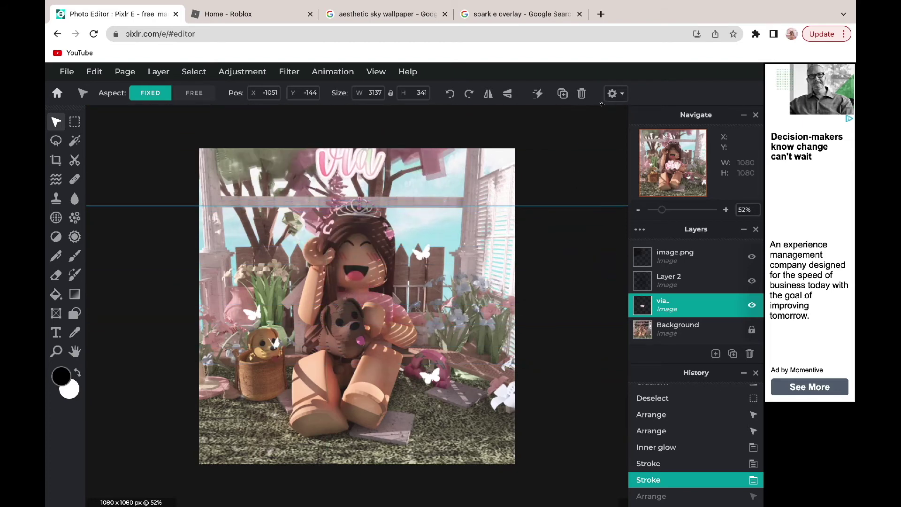
{"action": "key", "text": "ctrl+z"}
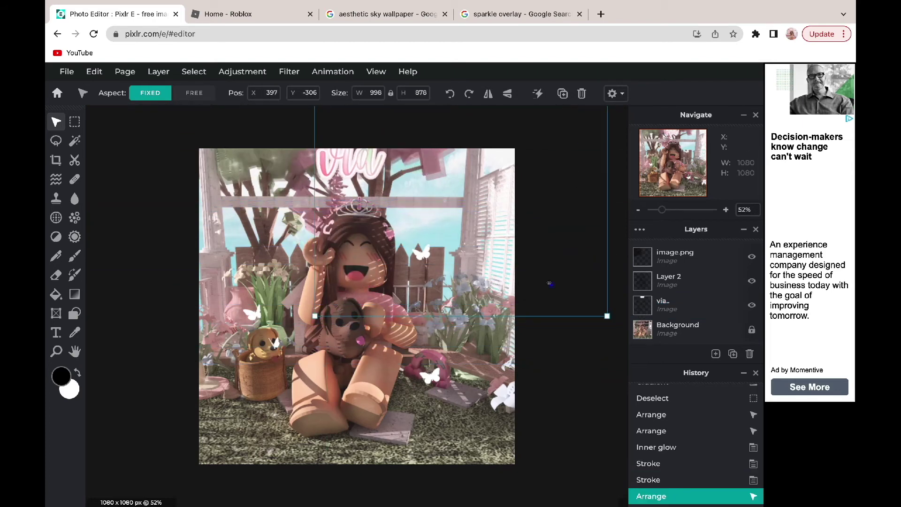
{"action": "key", "text": "Delete"}
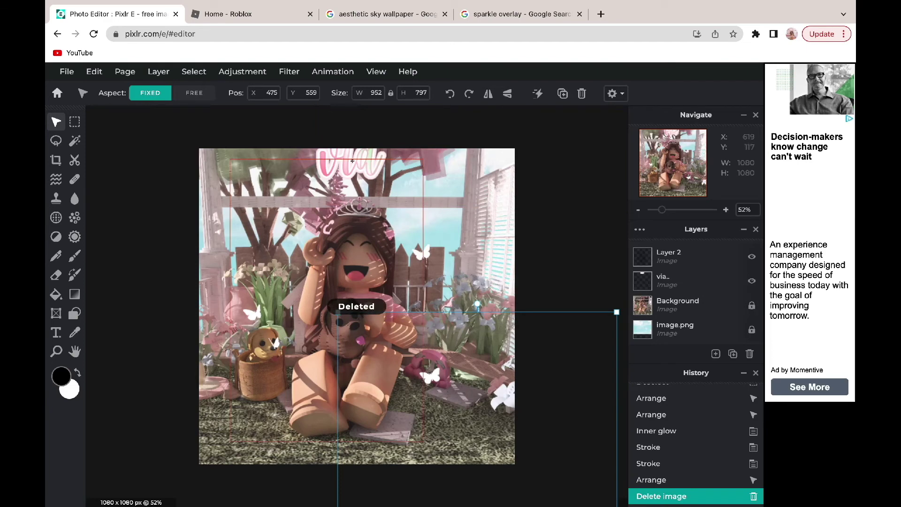
Step: Place the via watermark in the upper right, shrink it slightly and tilt it about 9° clockwise
{"action": "left_click", "coordinate": [376, 146]}
{"action": "left_click_drag", "start_coordinate": [450, 190], "coordinate": [446, 240]}
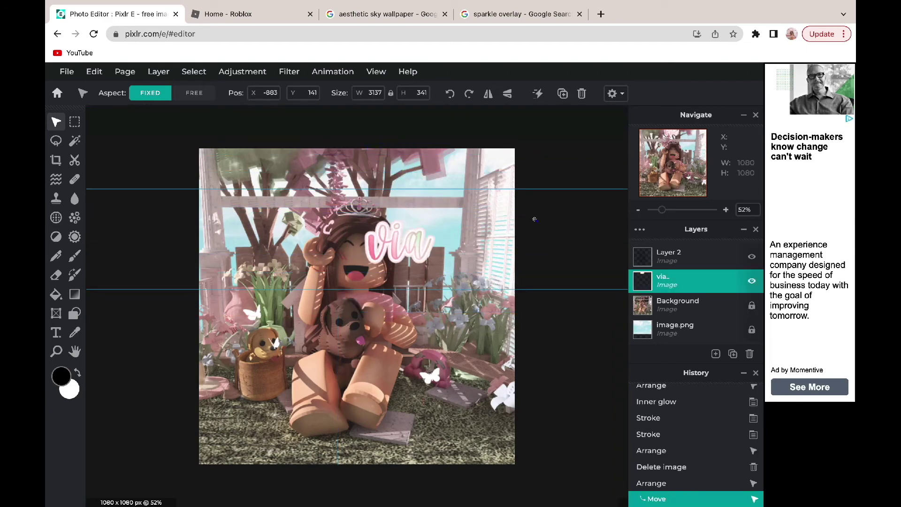
{"action": "left_click_drag", "start_coordinate": [537, 221], "coordinate": [587, 177]}
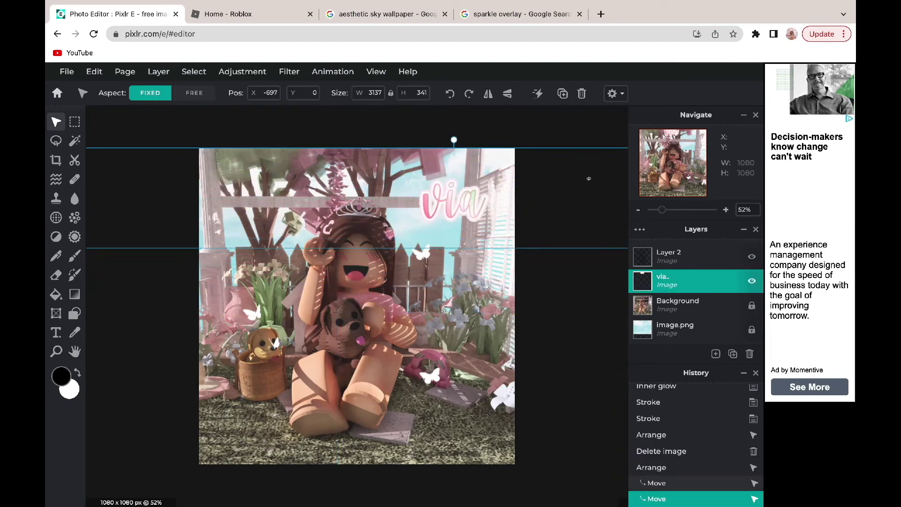
{"action": "scroll", "coordinate": [587, 178], "scroll_direction": "down", "scroll_amount": 3}
{"action": "left_click_drag", "start_coordinate": [616, 234], "coordinate": [577, 237]}
{"action": "left_click_drag", "start_coordinate": [378, 224], "coordinate": [383, 224]}
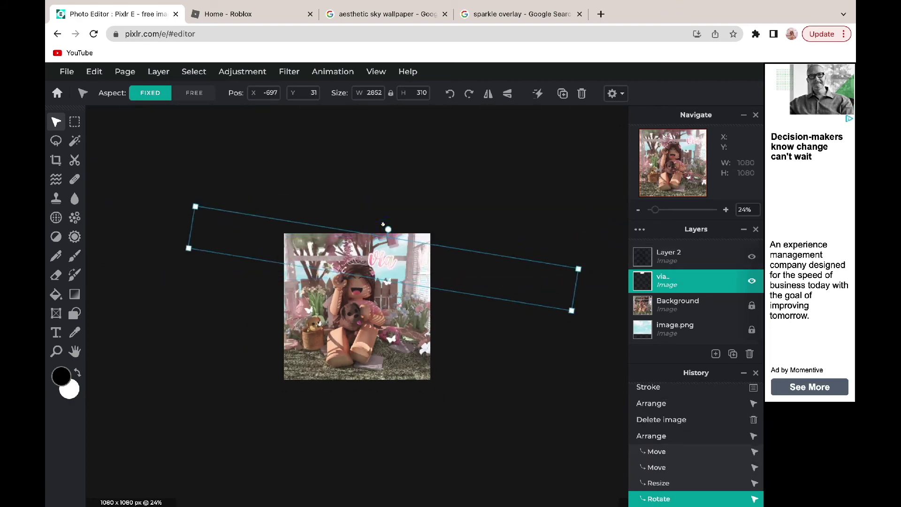
{"action": "left_click_drag", "start_coordinate": [397, 274], "coordinate": [407, 273]}
{"action": "scroll", "coordinate": [406, 273], "scroll_direction": "up", "scroll_amount": 4}
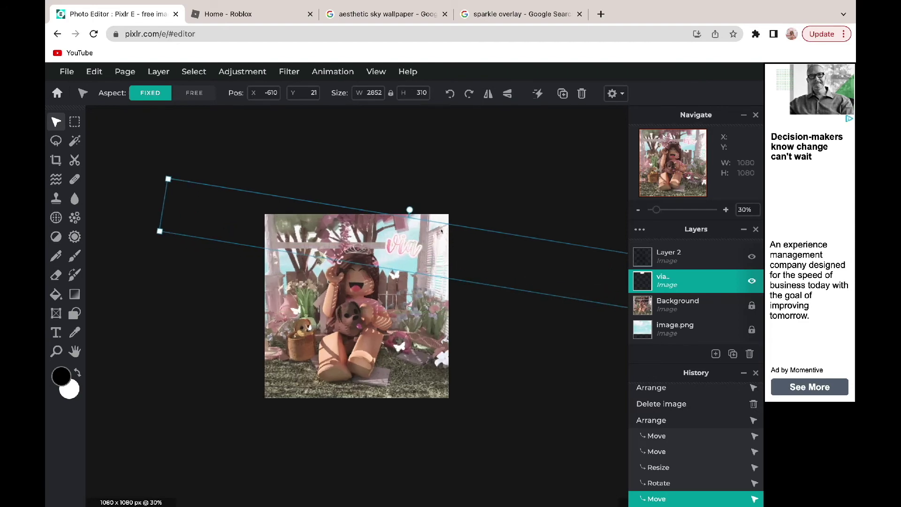
{"action": "mouse_move", "coordinate": [461, 196]}
{"action": "left_mouse_down"}
{"action": "mouse_move", "coordinate": [453, 206]}
{"action": "mouse_move", "coordinate": [460, 212]}
{"action": "left_mouse_up"}
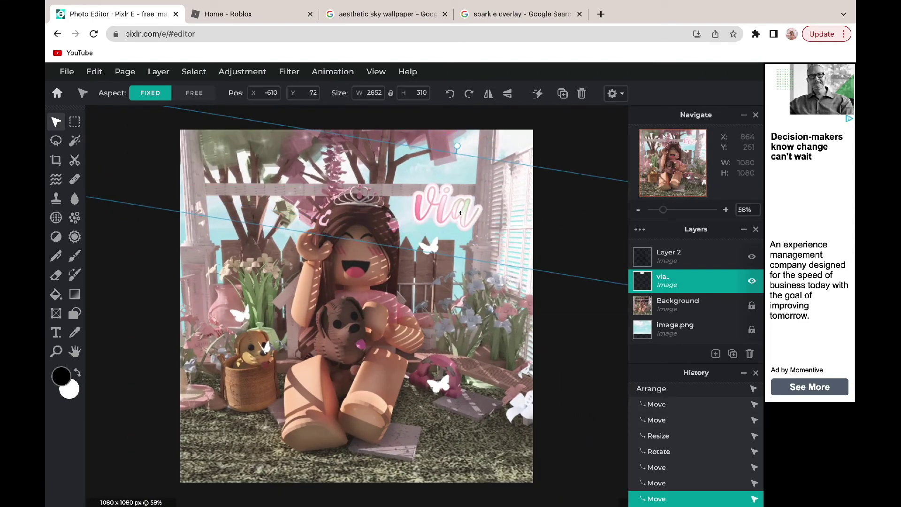
Step: Set the via layer's opacity to 66
{"action": "left_click", "coordinate": [688, 280]}
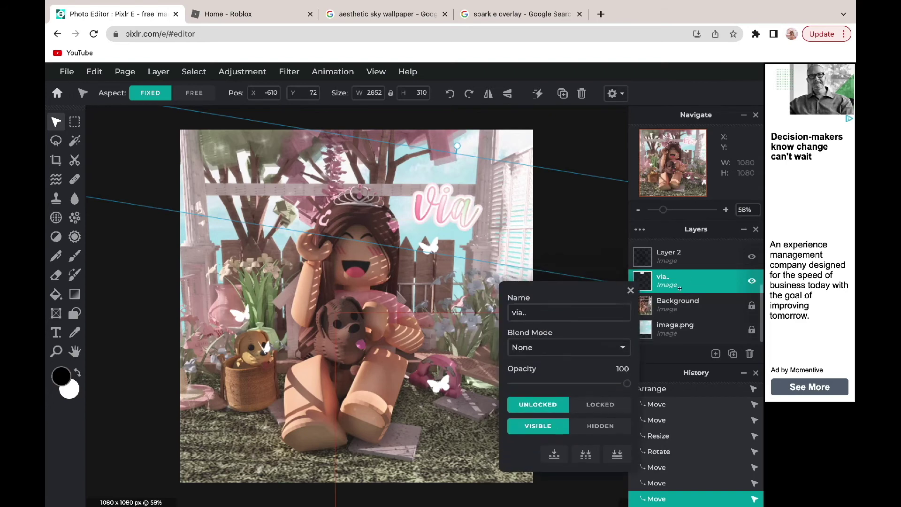
{"action": "left_click_drag", "start_coordinate": [624, 383], "coordinate": [587, 384]}
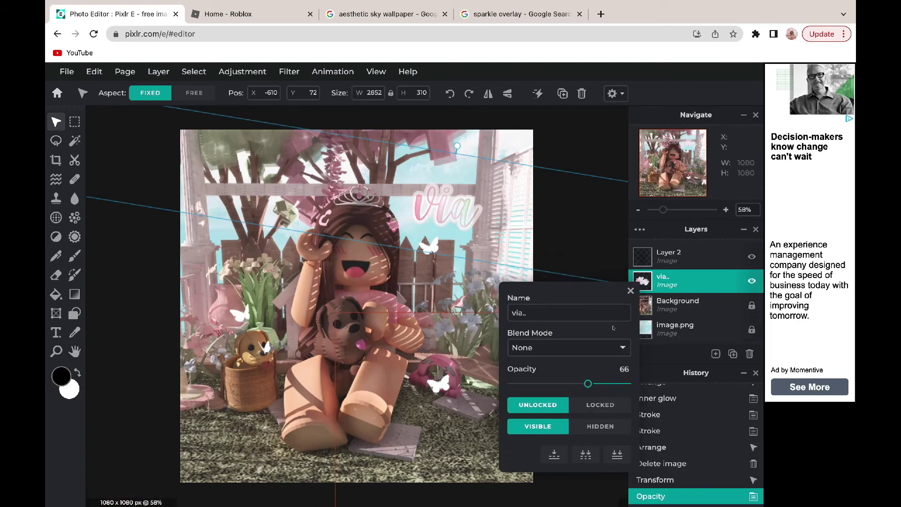
{"action": "left_click", "coordinate": [668, 276]}
Step: Duplicate the via watermark and place the copy in the lower left corner
{"action": "left_click", "coordinate": [446, 201]}
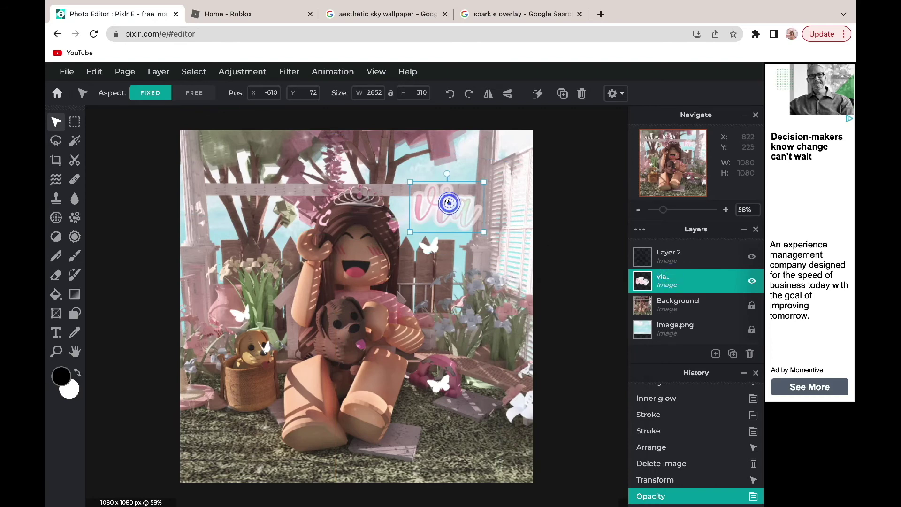
{"action": "key", "text": "ctrl+c"}
{"action": "key", "text": "ctrl+v"}
{"action": "left_click_drag", "start_coordinate": [449, 203], "coordinate": [289, 433]}
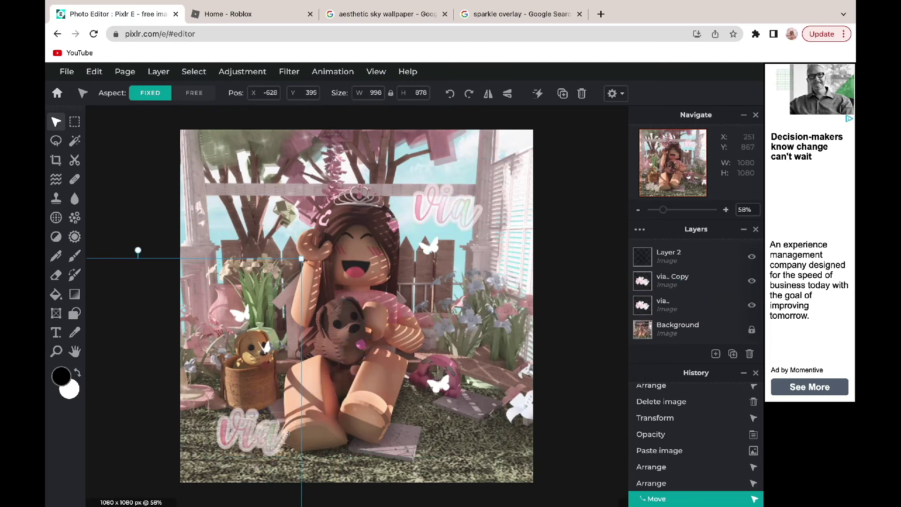
Step: Undo the accidental Layer 2 move and reposition the Layer 2 image on the canvas
{"action": "left_click", "coordinate": [259, 418]}
{"action": "key", "text": "ctrl+z"}
{"action": "key", "text": "ctrl+z"}
{"action": "left_click", "coordinate": [258, 436]}
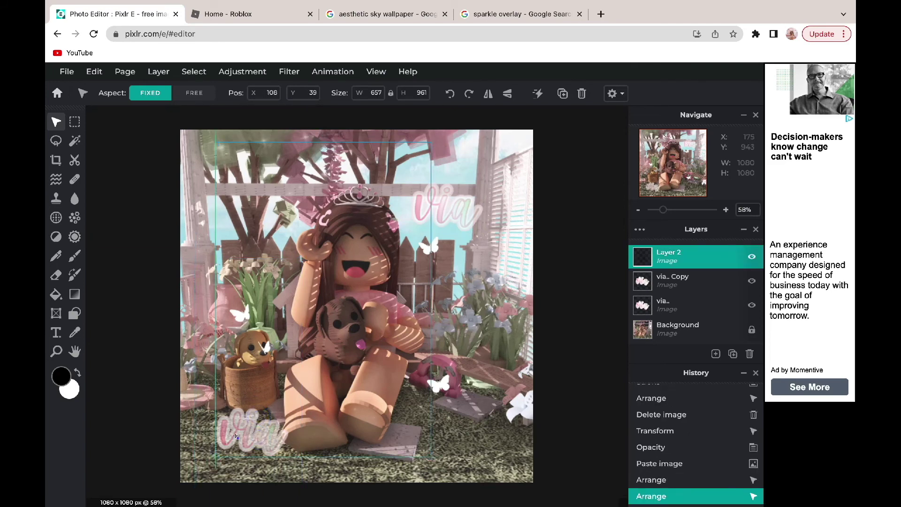
{"action": "left_click", "coordinate": [211, 435]}
{"action": "left_click", "coordinate": [231, 426]}
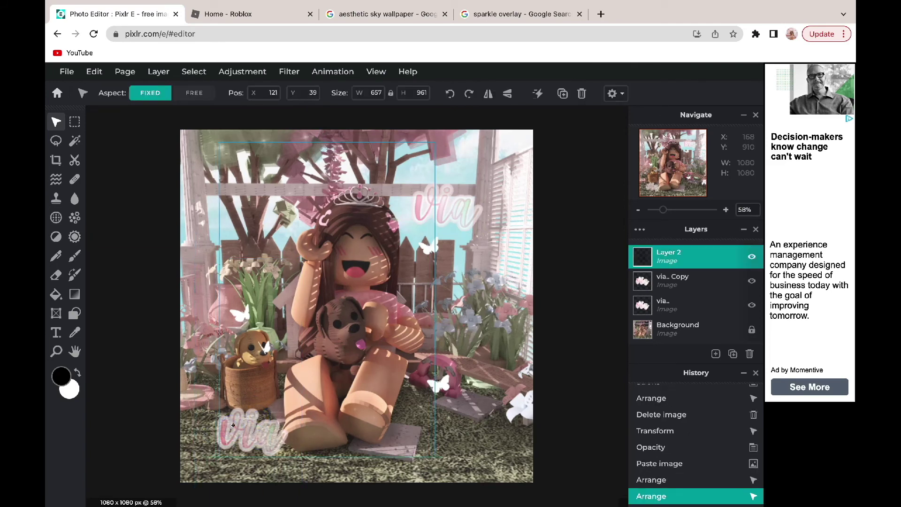
{"action": "left_click_drag", "start_coordinate": [170, 395], "coordinate": [270, 392]}
Step: Paste another copy of the top-right via watermark and move it down beside the dog
{"action": "left_click", "coordinate": [444, 203]}
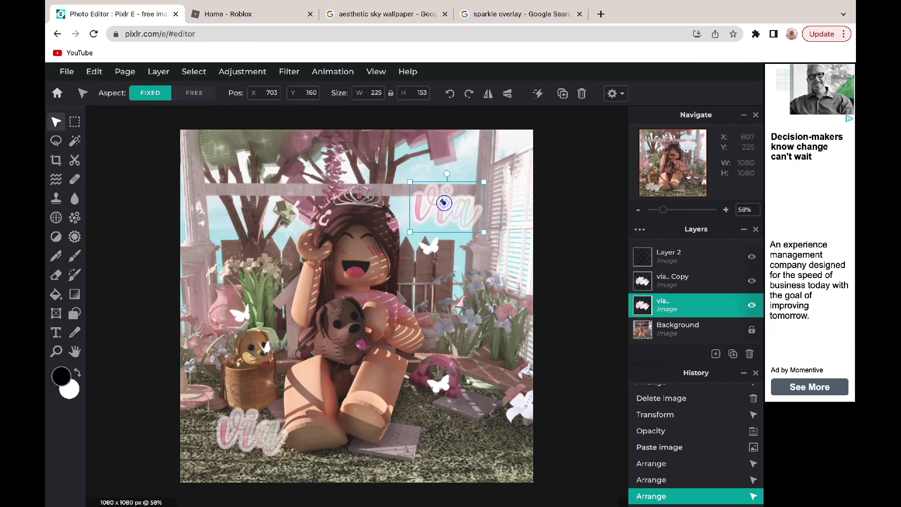
{"action": "key", "text": "ctrl+c"}
{"action": "key", "text": "ctrl+v"}
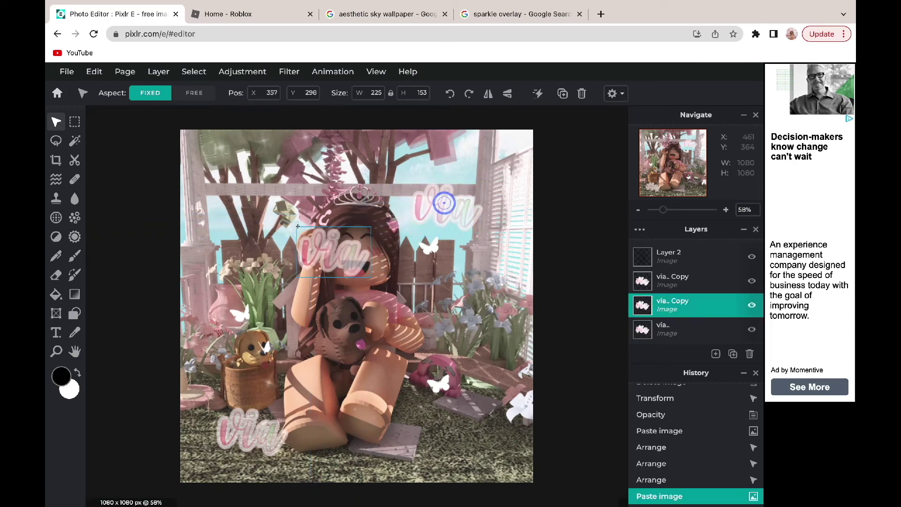
{"action": "left_click_drag", "start_coordinate": [442, 201], "coordinate": [226, 153]}
{"action": "left_click_drag", "start_coordinate": [281, 148], "coordinate": [405, 398]}
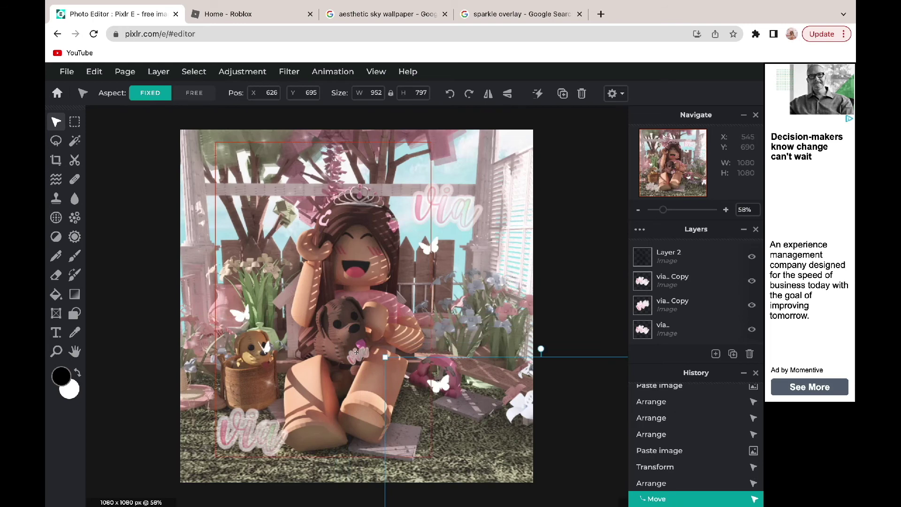
Step: Move the bottom-left via copy layer to the top of the layer stack
{"action": "left_click", "coordinate": [357, 354]}
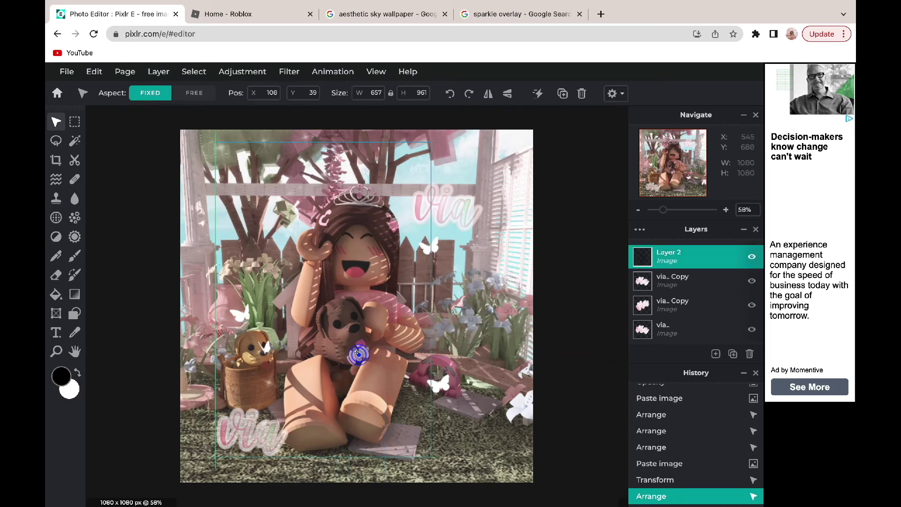
{"action": "left_click", "coordinate": [672, 280]}
{"action": "left_click", "coordinate": [672, 305]}
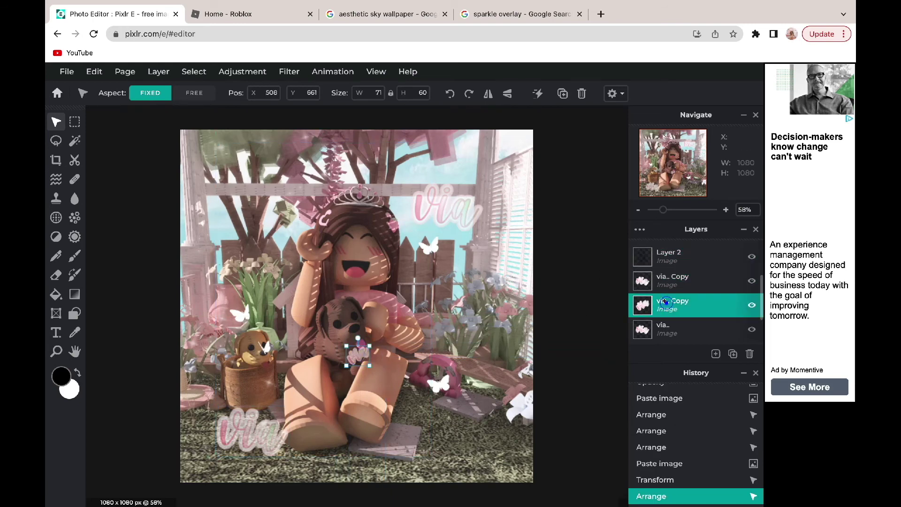
{"action": "left_click", "coordinate": [355, 352]}
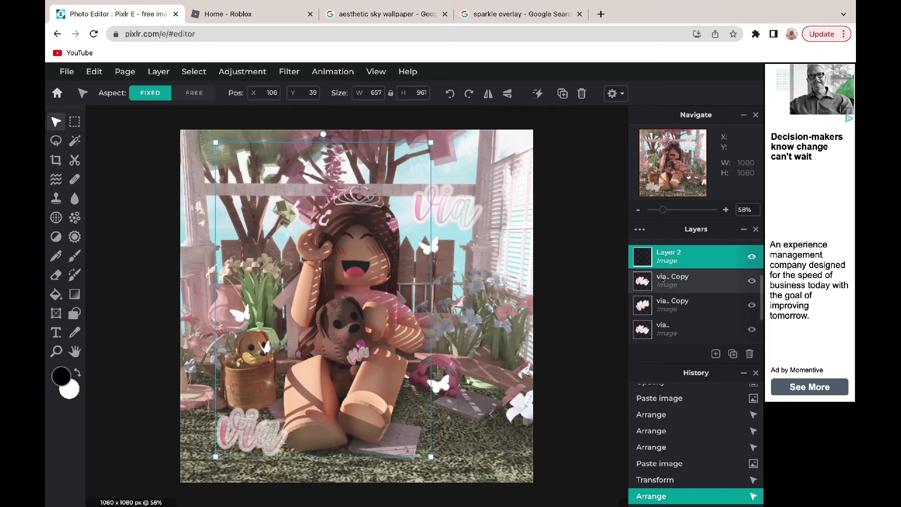
{"action": "left_click_drag", "start_coordinate": [662, 278], "coordinate": [661, 281]}
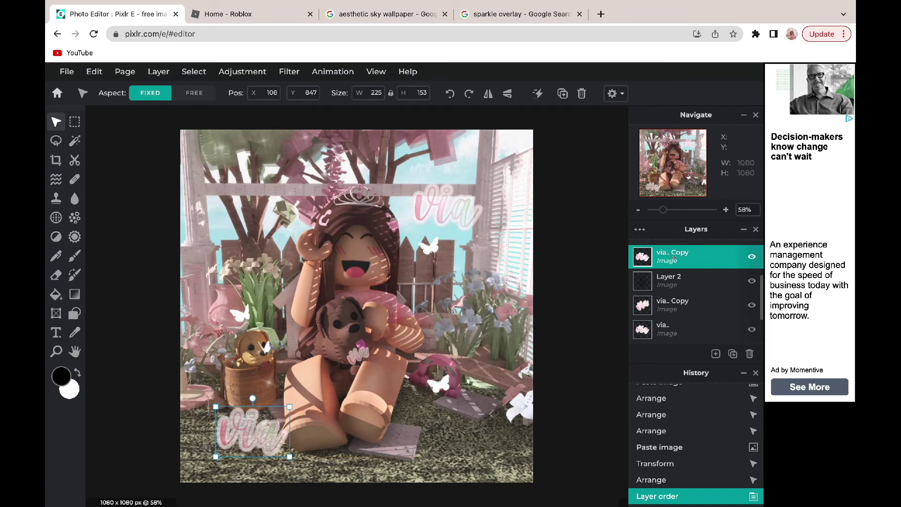
Step: Drag the lower via Copy layer above the image.png Copy layers
{"action": "left_click", "coordinate": [667, 283]}
{"action": "mouse_move", "coordinate": [671, 257]}
{"action": "left_mouse_down"}
{"action": "mouse_move", "coordinate": [673, 322]}
{"action": "mouse_move", "coordinate": [677, 251]}
{"action": "left_mouse_up"}
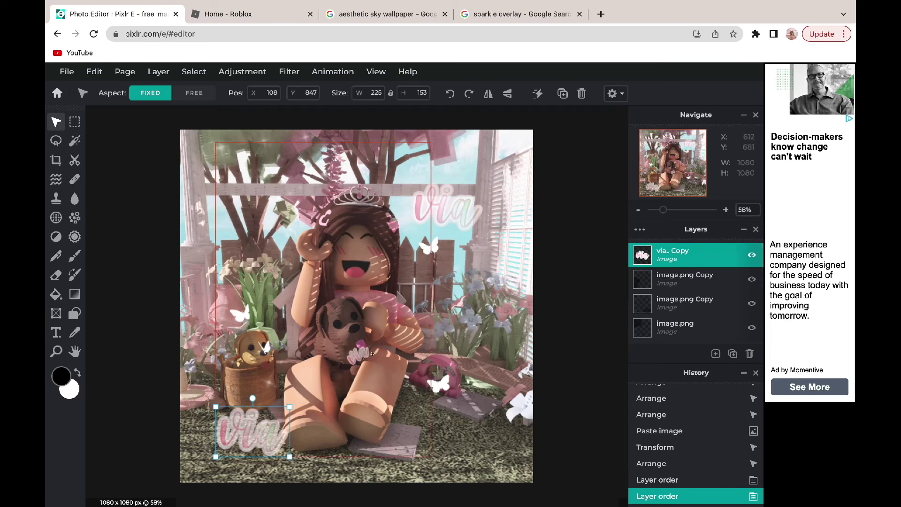
{"action": "left_click", "coordinate": [662, 340]}
{"action": "scroll", "coordinate": [651, 308], "scroll_direction": "up", "scroll_amount": 3}
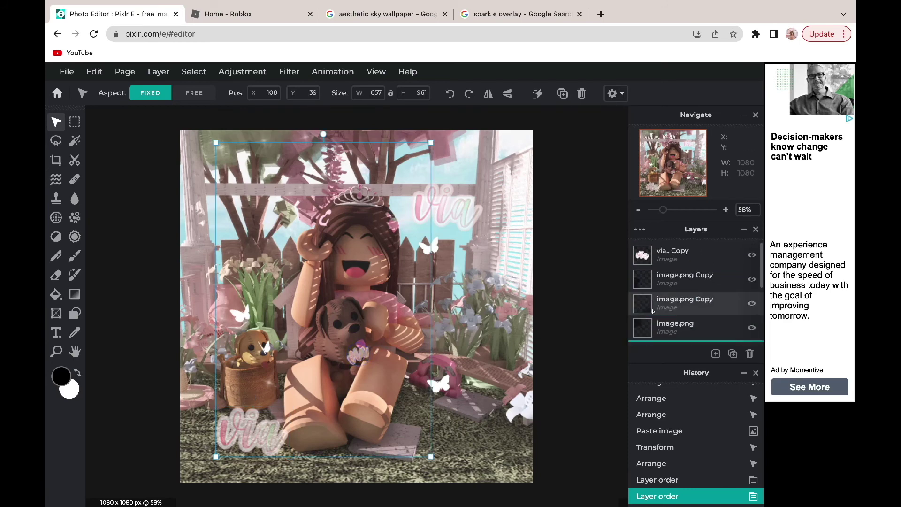
{"action": "left_click", "coordinate": [671, 254]}
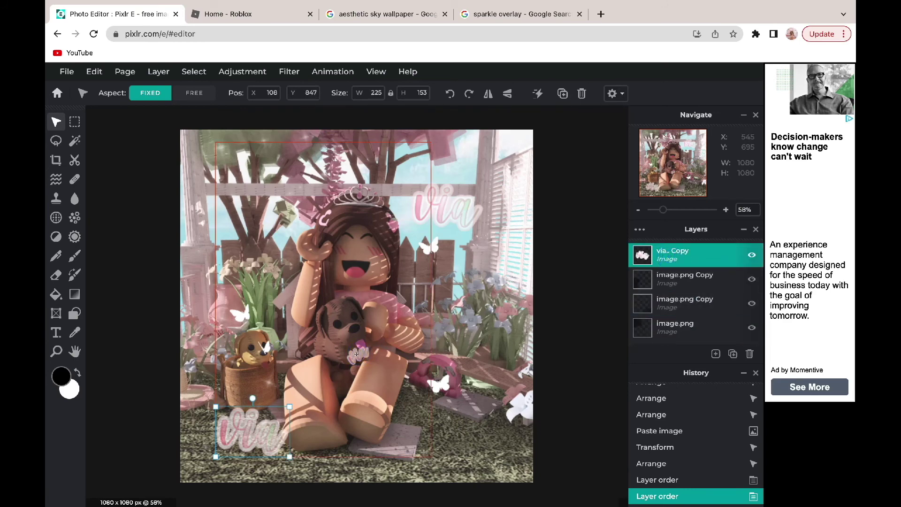
{"action": "scroll", "coordinate": [681, 291], "scroll_direction": "down", "scroll_amount": 3}
{"action": "left_click", "coordinate": [653, 296]}
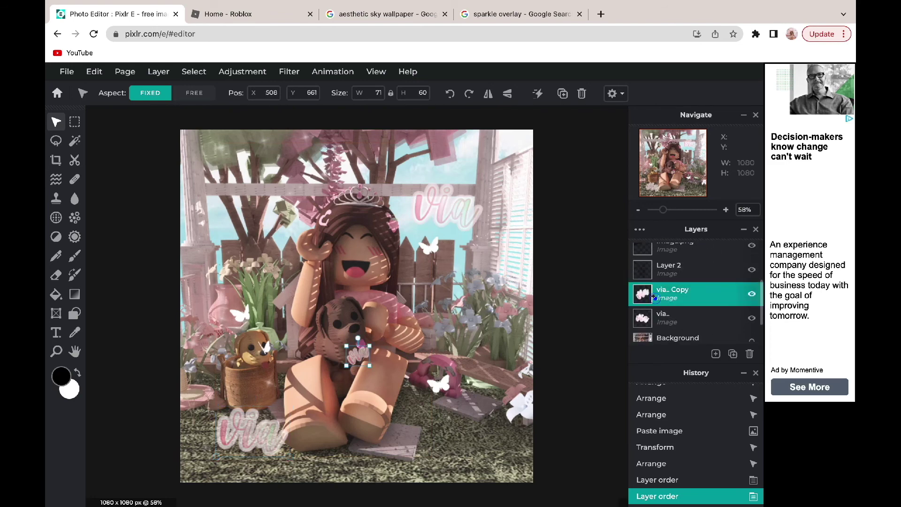
{"action": "left_click_drag", "start_coordinate": [663, 290], "coordinate": [660, 254]}
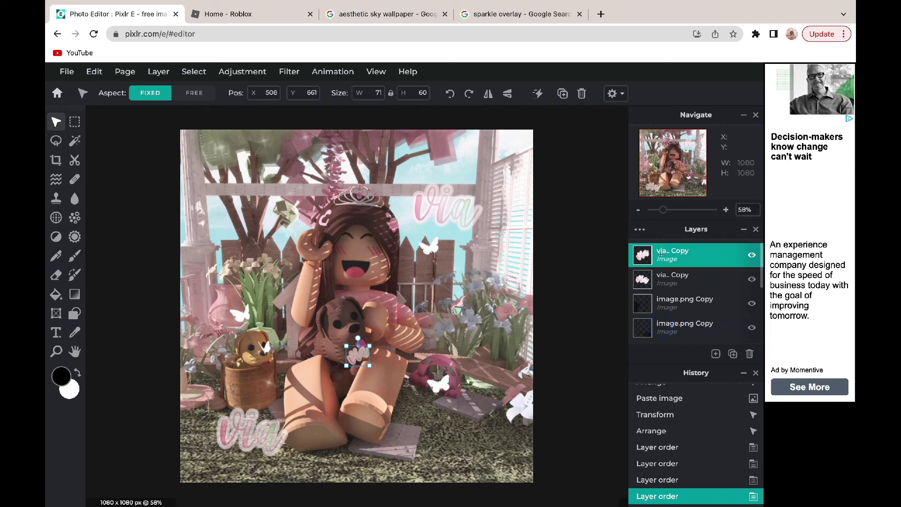
Step: Move the small via sticker up onto the character's tiara beside the face
{"action": "left_click_drag", "start_coordinate": [354, 361], "coordinate": [341, 221]}
{"action": "left_click", "coordinate": [374, 206]}
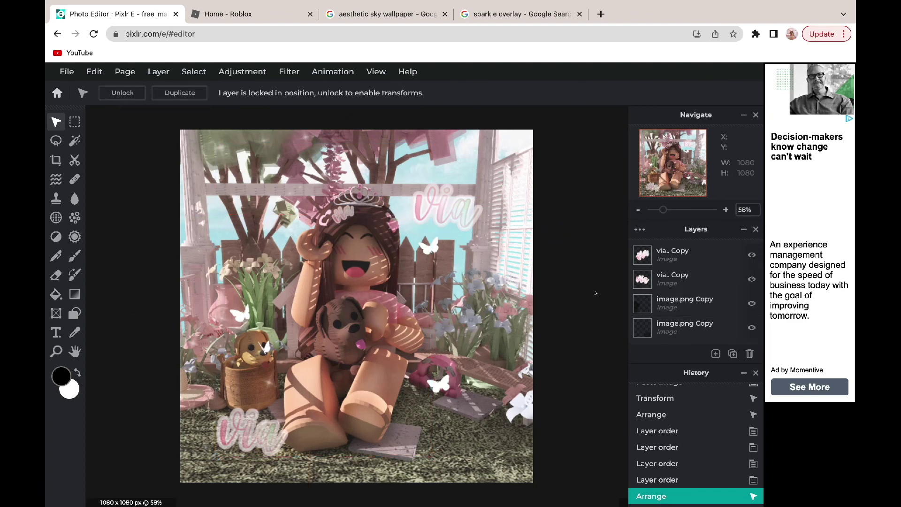
{"action": "scroll", "coordinate": [595, 293], "scroll_direction": "down", "scroll_amount": 3}
{"action": "scroll", "coordinate": [596, 293], "scroll_direction": "up", "scroll_amount": 3}
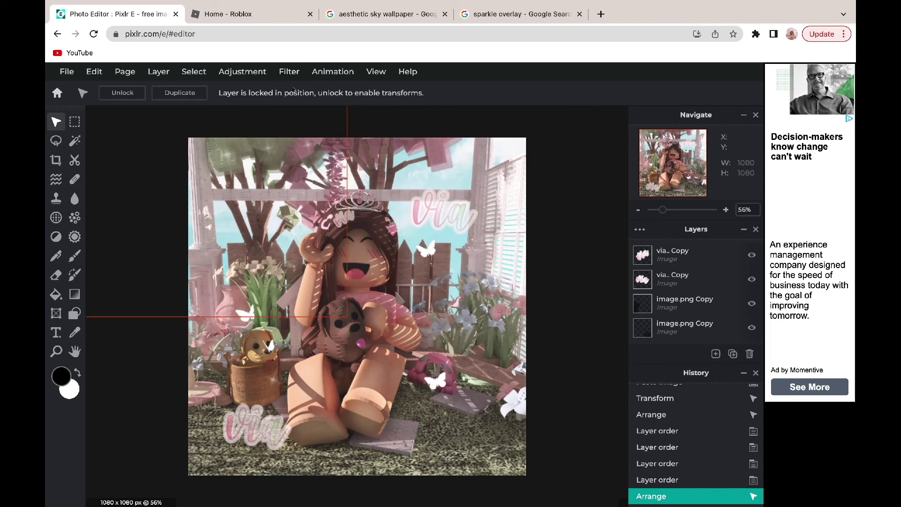
Step: Apply an initial exposure change, then dismiss the adjustments list
{"action": "left_click", "coordinate": [242, 72]}
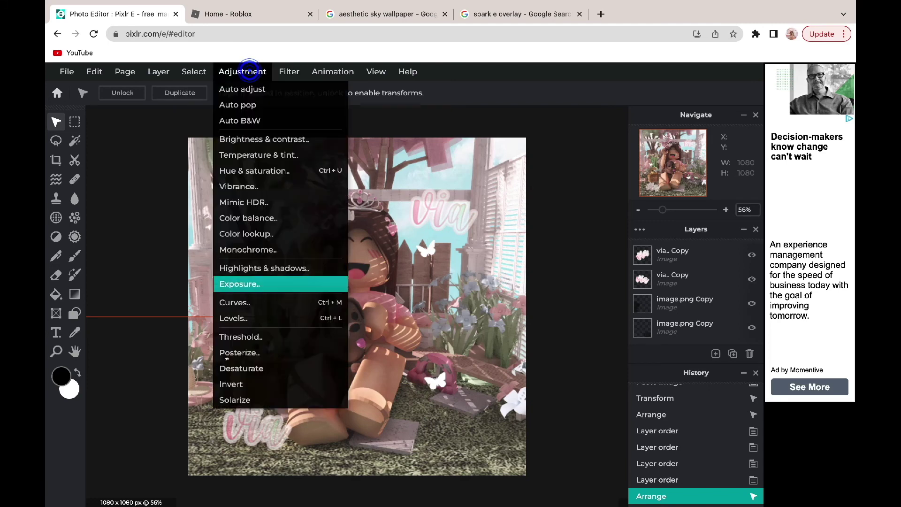
{"action": "left_click", "coordinate": [219, 71]}
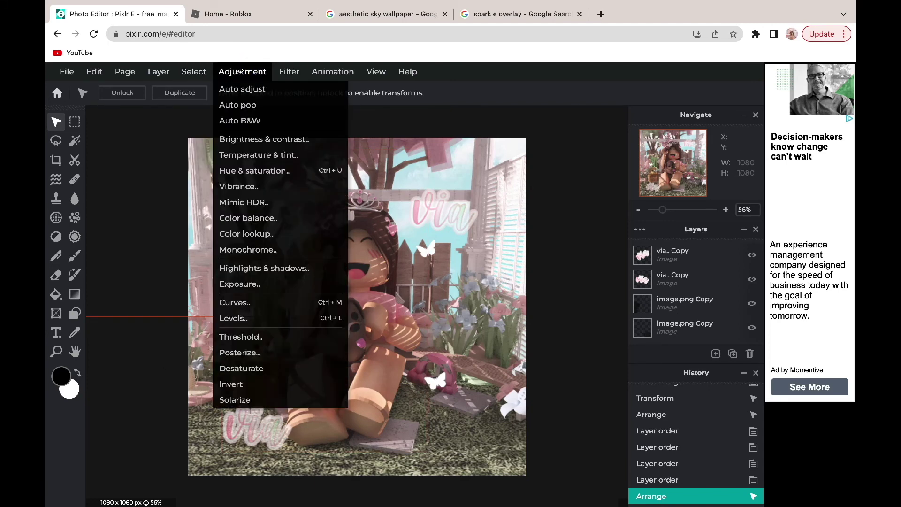
{"action": "left_click", "coordinate": [239, 284]}
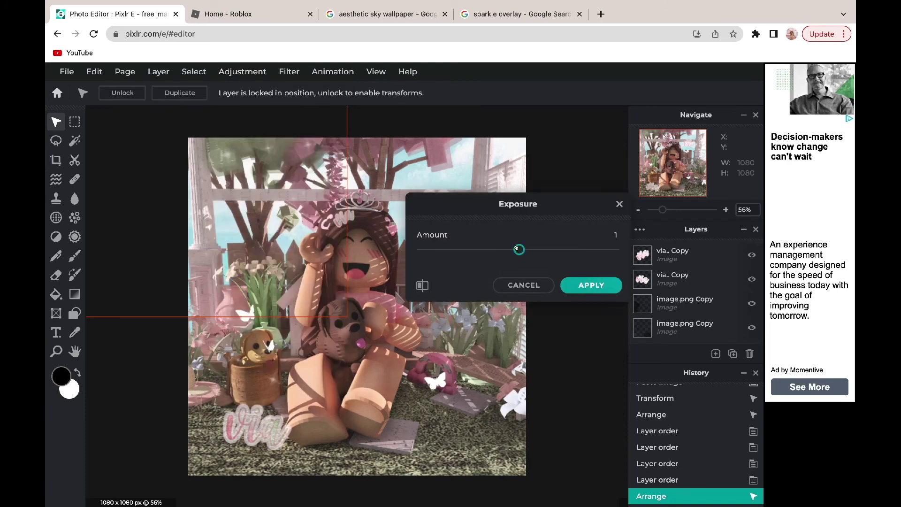
{"action": "left_click", "coordinate": [593, 286]}
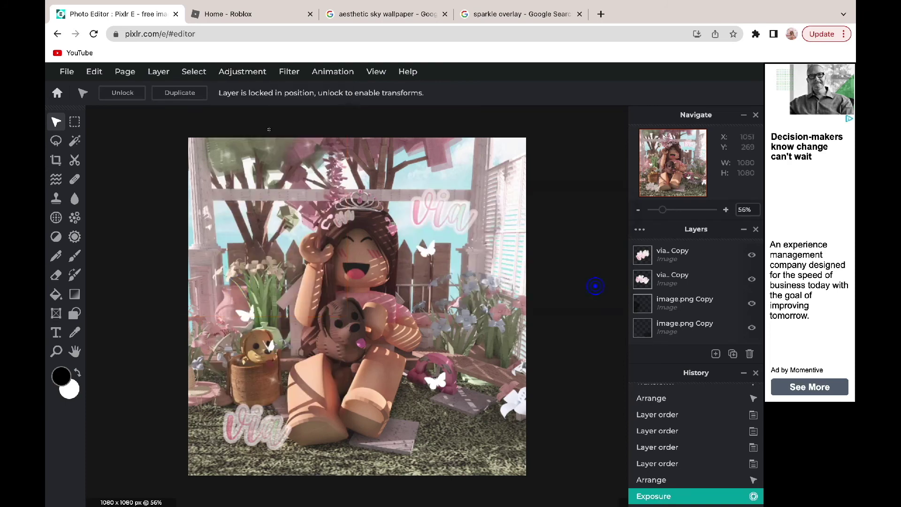
{"action": "left_click", "coordinate": [253, 74]}
{"action": "scroll", "coordinate": [694, 291], "scroll_direction": "down", "scroll_amount": 4}
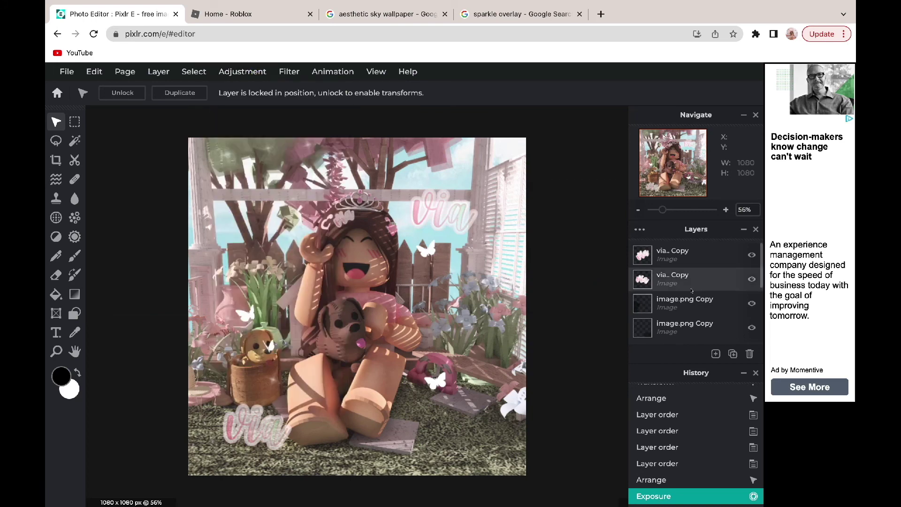
{"action": "left_click", "coordinate": [672, 329]}
Step: Set the Background layer's exposure to 9
{"action": "left_click", "coordinate": [672, 306]}
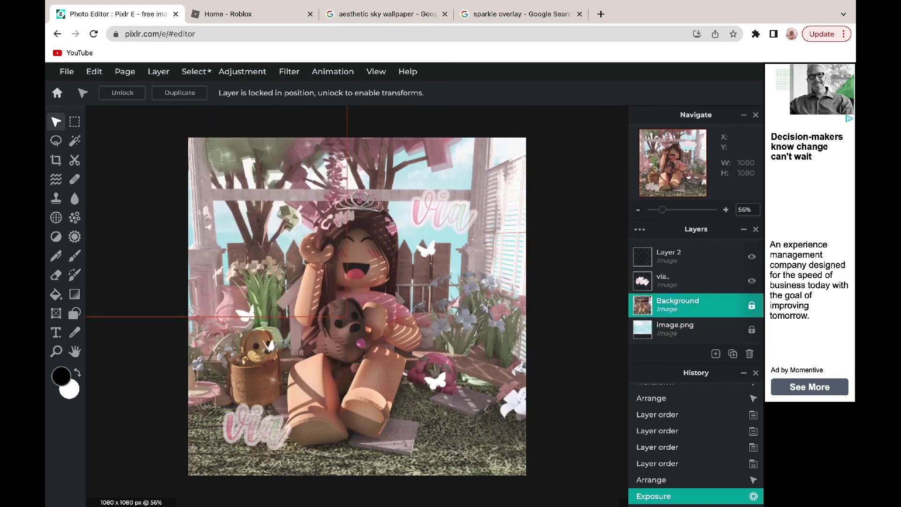
{"action": "left_click", "coordinate": [243, 71]}
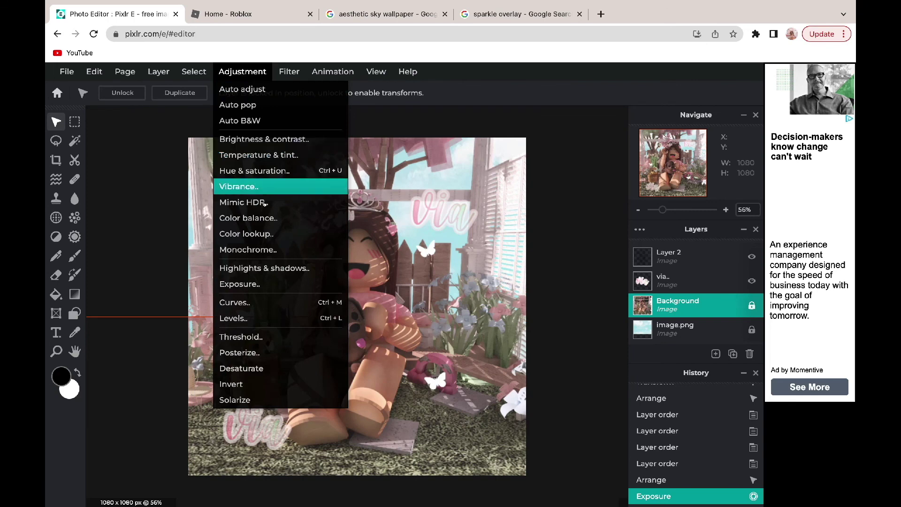
{"action": "left_click", "coordinate": [257, 284]}
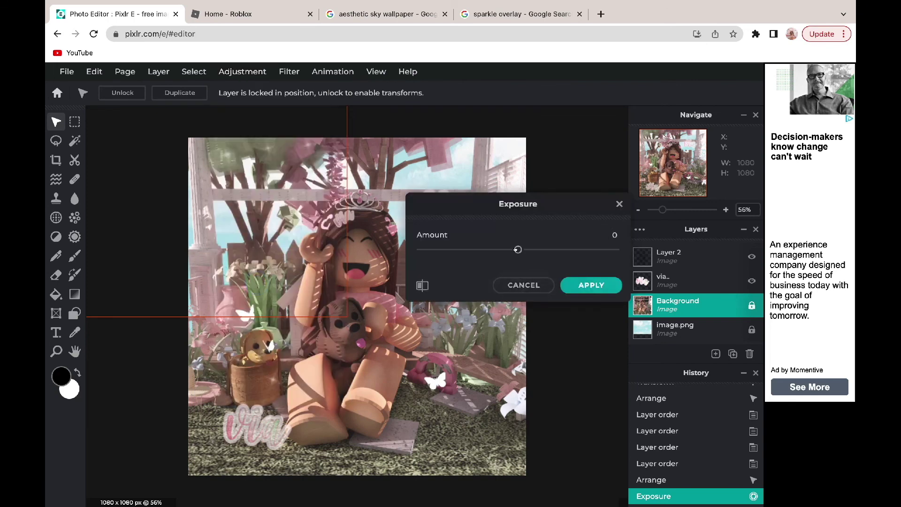
{"action": "left_click", "coordinate": [584, 284]}
Step: Apply a brightness of 1 to the Background
{"action": "left_click", "coordinate": [230, 72]}
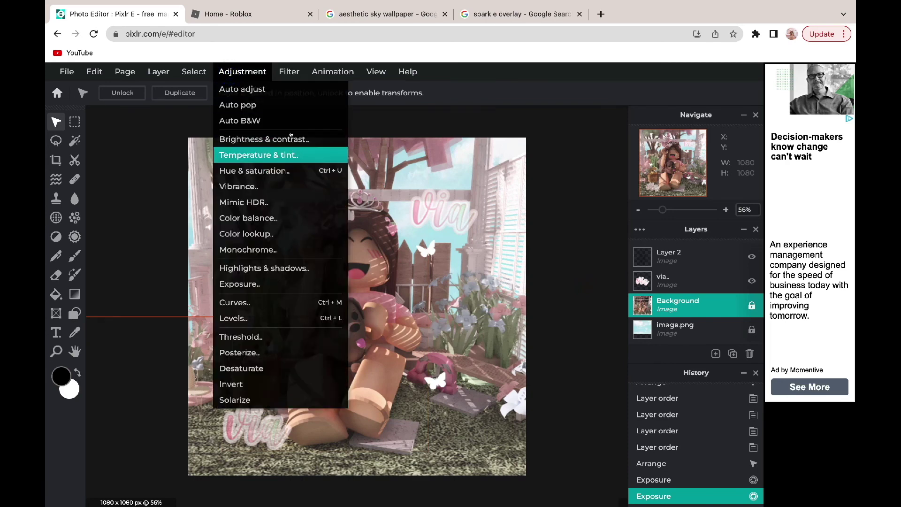
{"action": "left_click", "coordinate": [295, 141]}
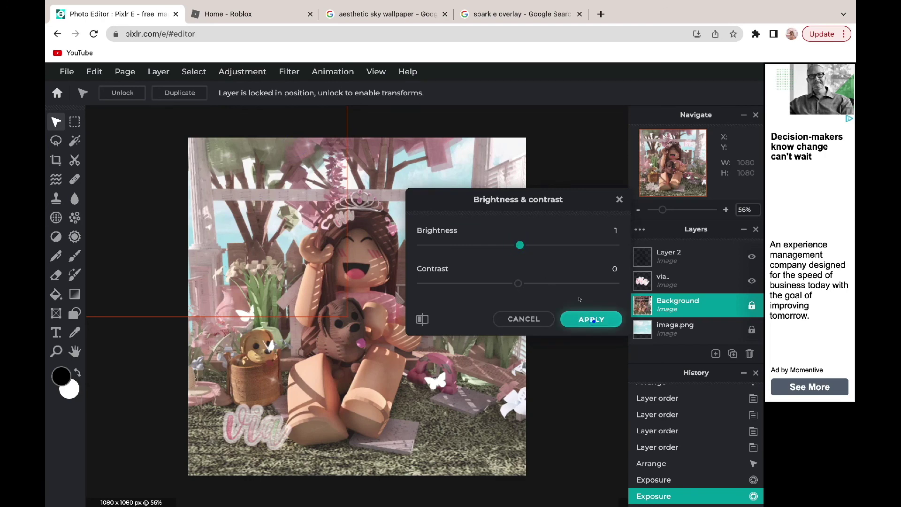
{"action": "left_click", "coordinate": [590, 318]}
Step: Shift the Background's tint to -4 with Temperature & tint
{"action": "left_click", "coordinate": [242, 72]}
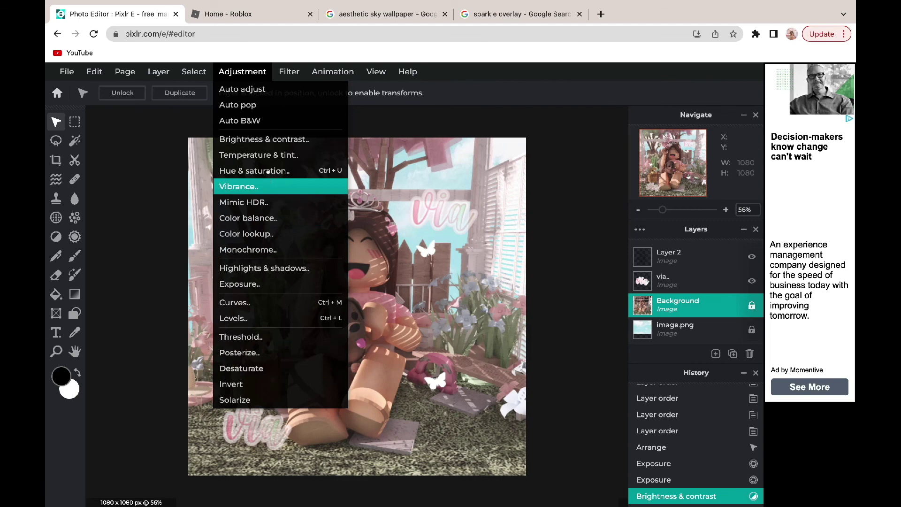
{"action": "left_click", "coordinate": [231, 72]}
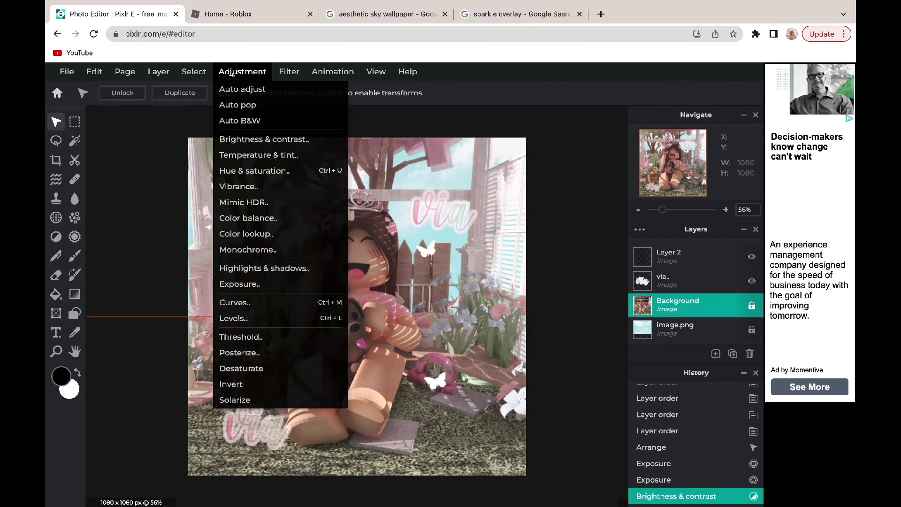
{"action": "left_click", "coordinate": [291, 148]}
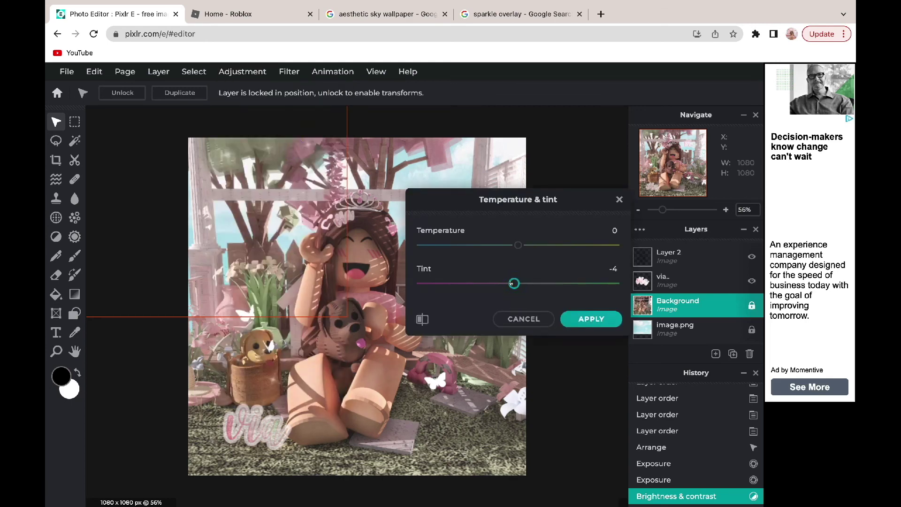
{"action": "left_click", "coordinate": [585, 319]}
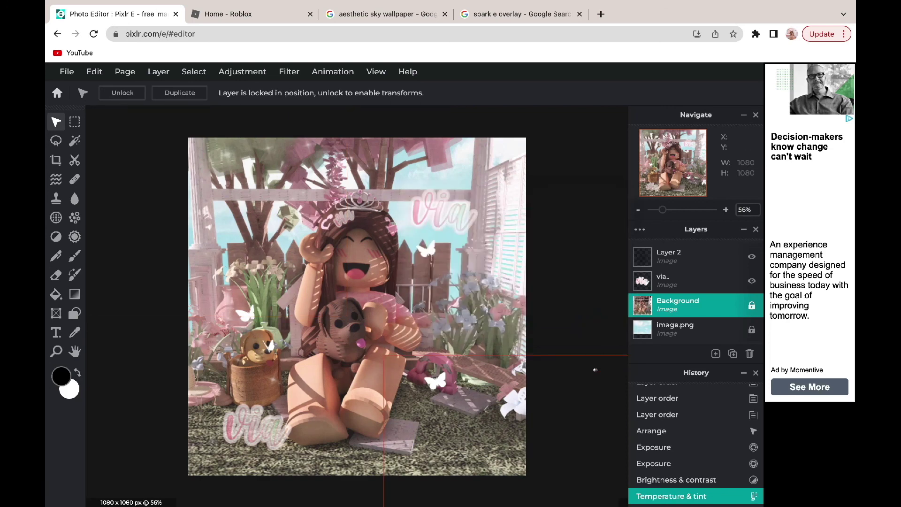
{"action": "left_click", "coordinate": [573, 461]}
{"action": "left_click", "coordinate": [147, 149]}
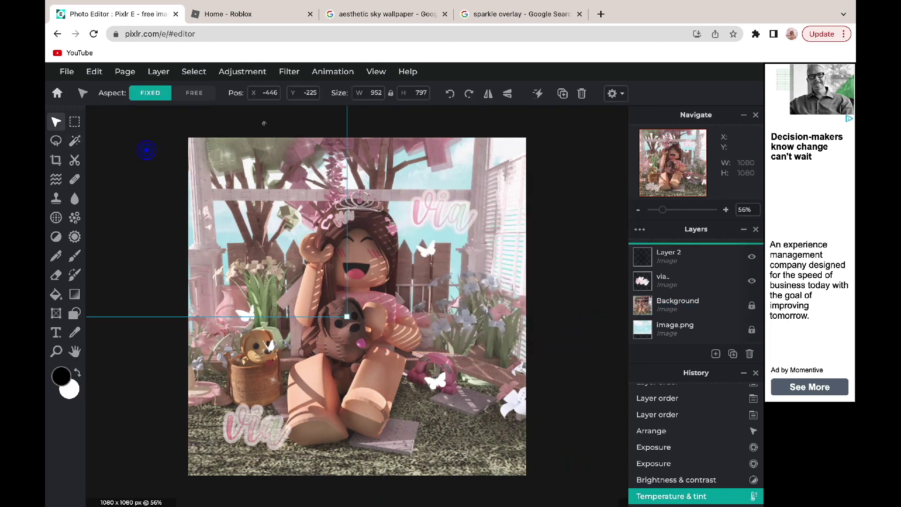
{"action": "left_click", "coordinate": [605, 193]}
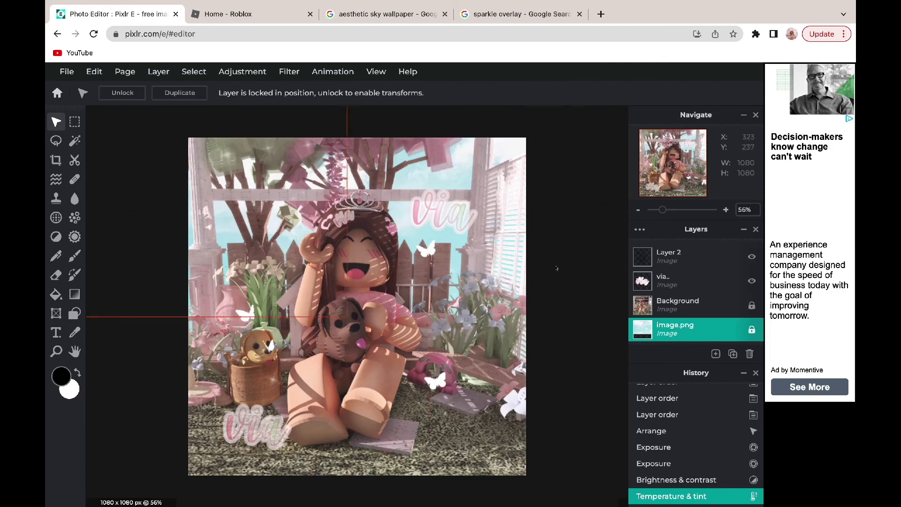